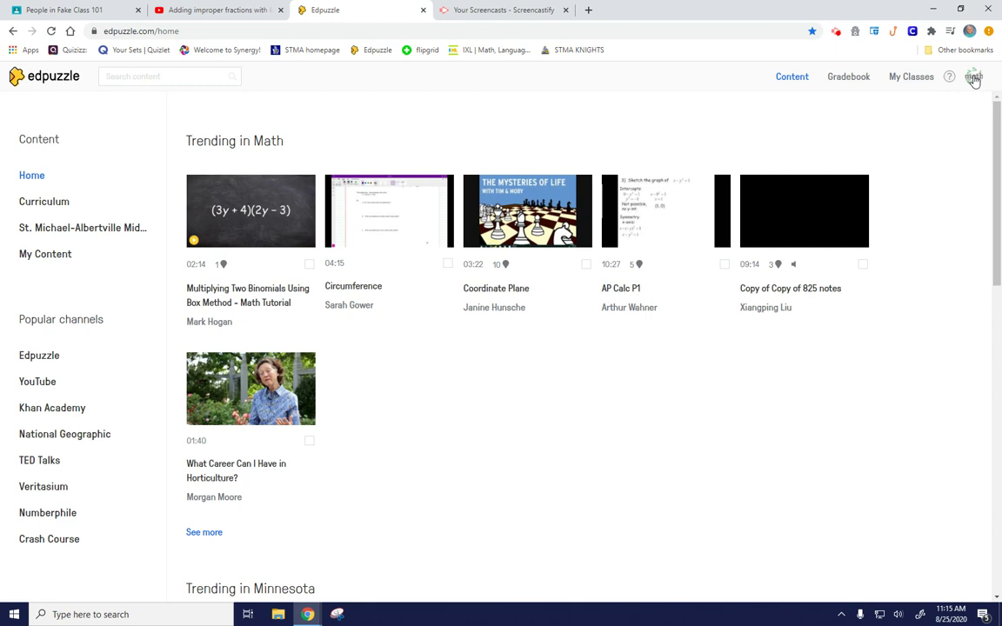
# Open the account's profile page and review the personal info, password and connected accounts sections.
pyautogui.click(973, 79)
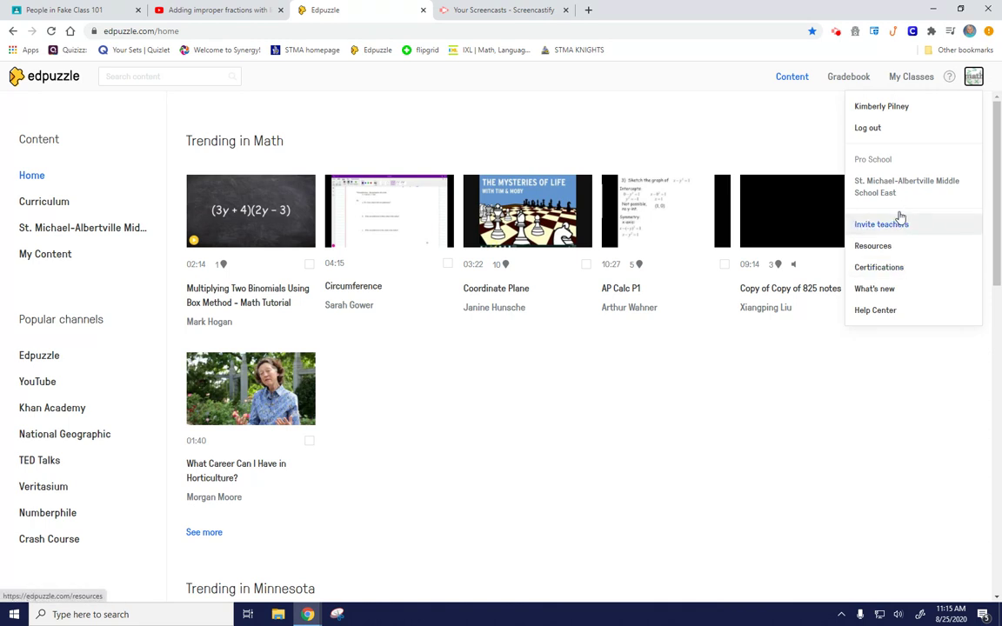
pyautogui.click(898, 108)
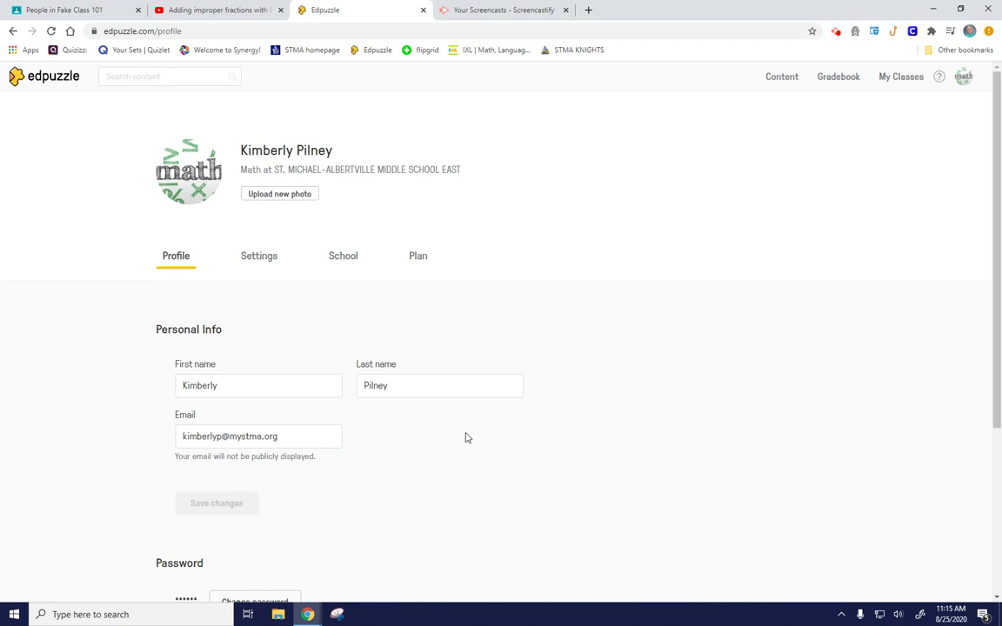
pyautogui.scroll(-5, 465, 437)
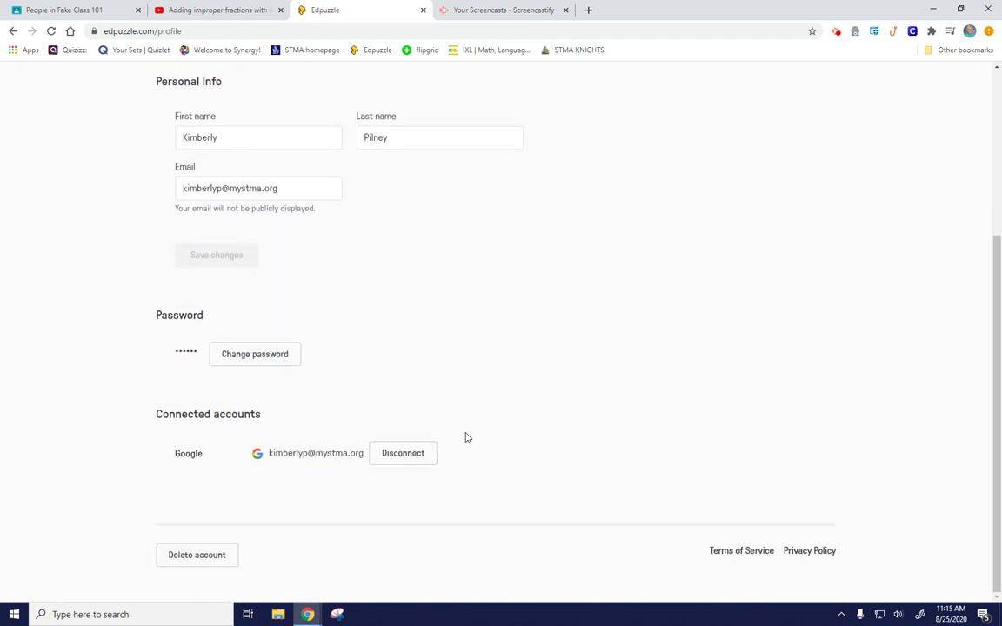
pyautogui.scroll(5, 465, 436)
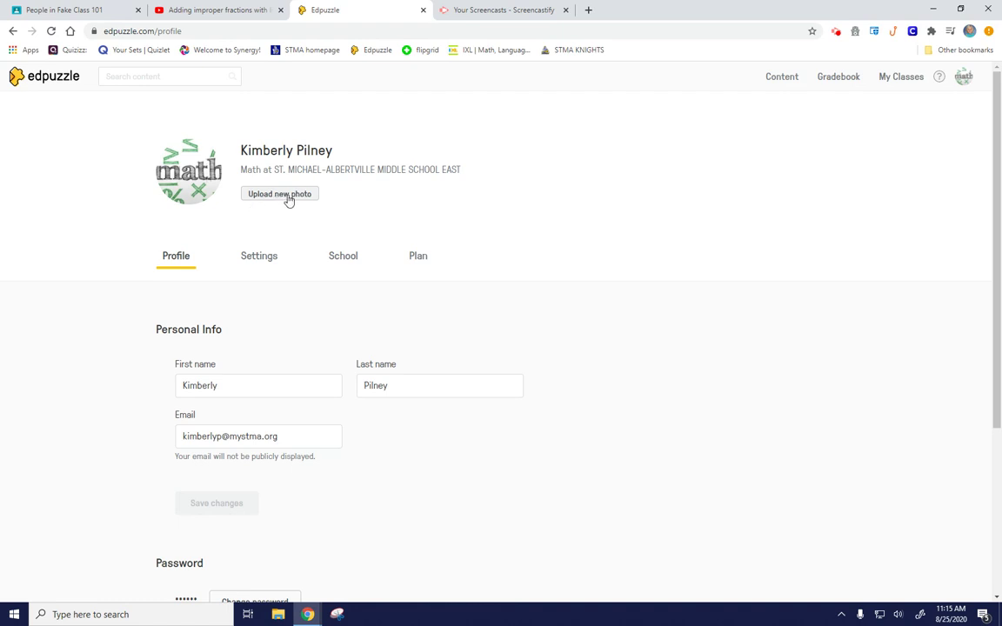
# Review the account's privacy, default assignment and contact preference settings, along with the school details.
pyautogui.click(269, 260)
pyautogui.scroll(-2, 617, 328)
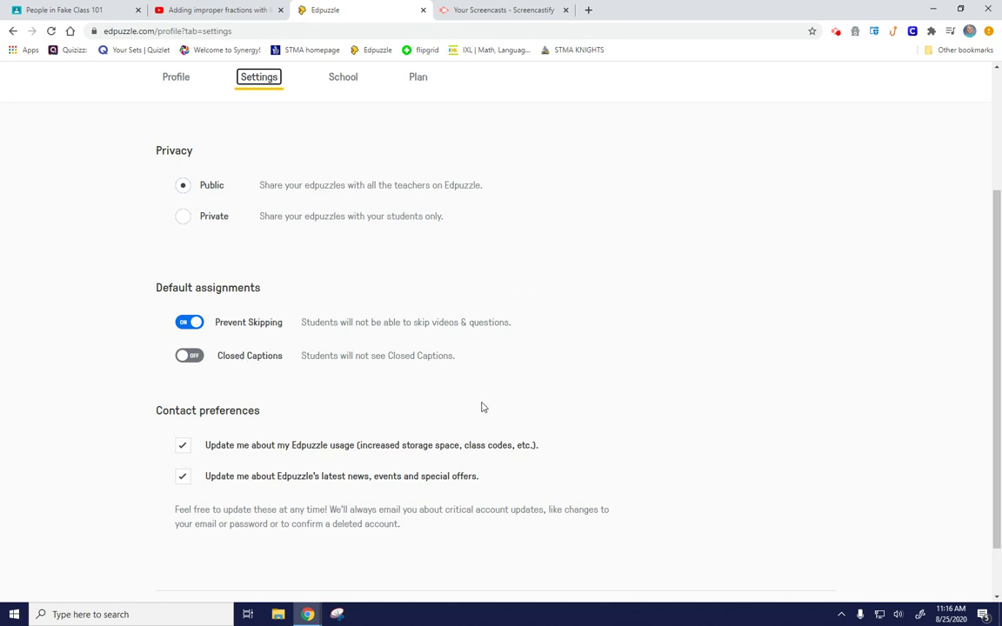
pyautogui.scroll(2, 482, 407)
pyautogui.click(350, 259)
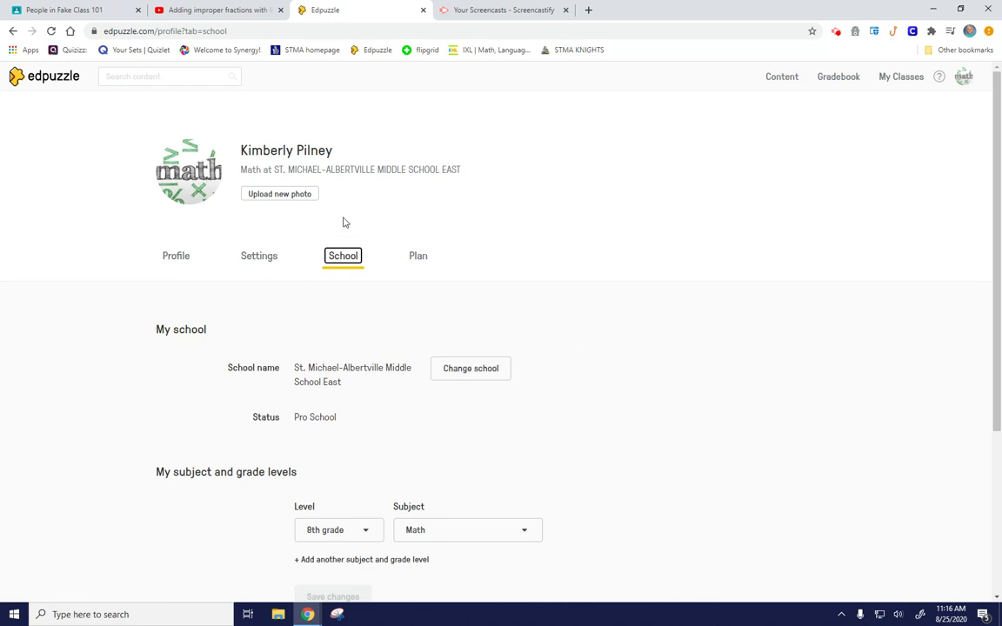
pyautogui.click(249, 259)
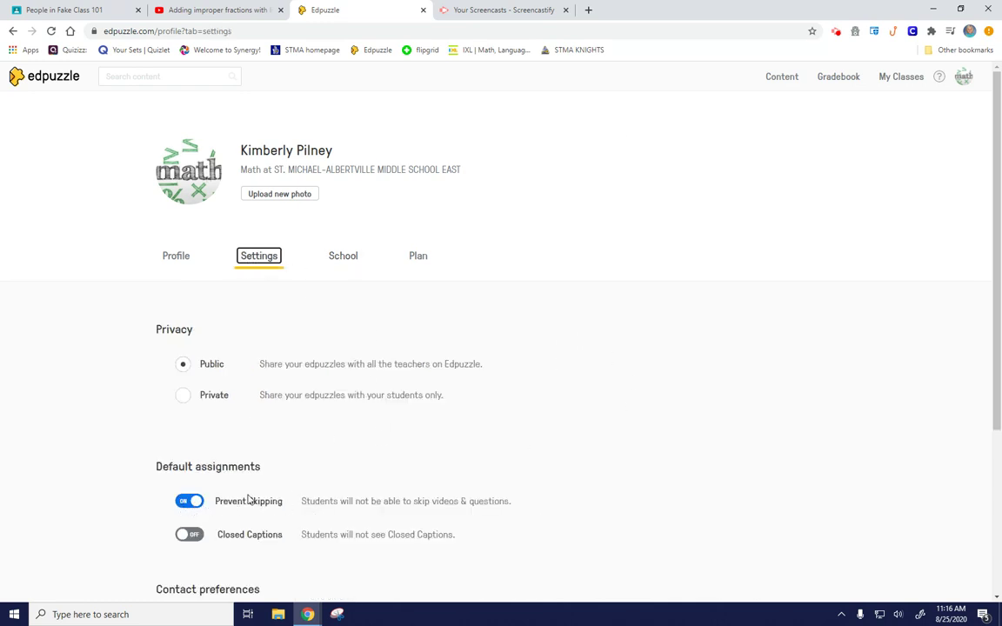
# Import Fake Class 101 from Google Classroom into My Classes and view its class options without changing them.
pyautogui.click(904, 77)
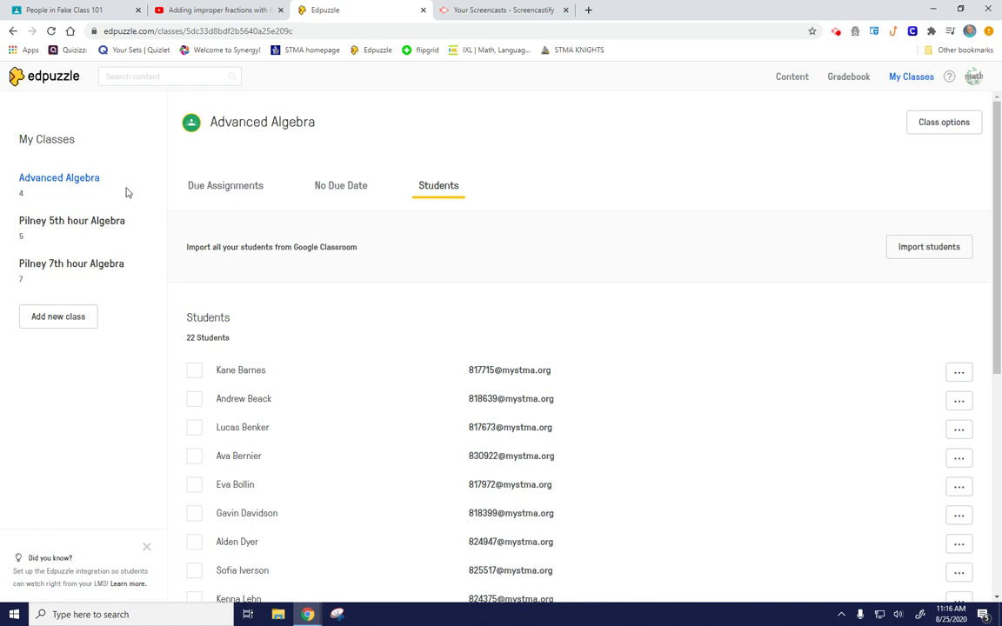
pyautogui.click(64, 323)
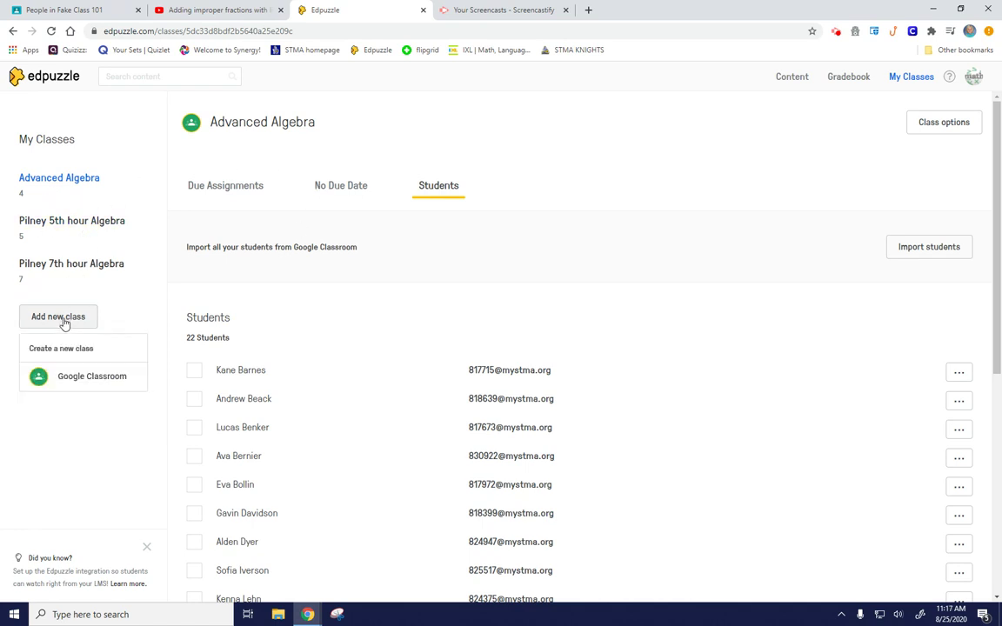
pyautogui.click(79, 379)
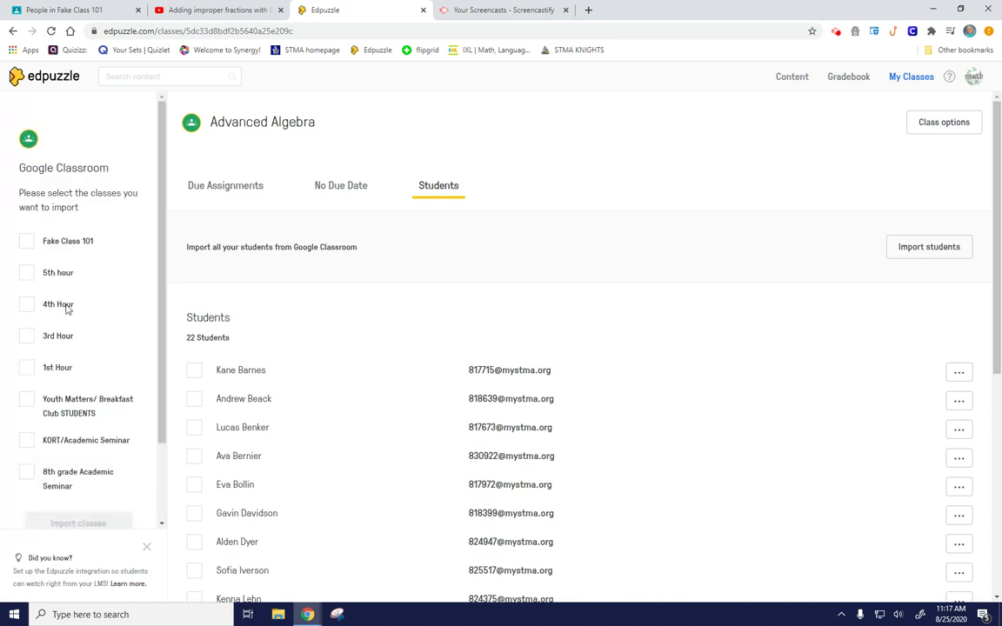
pyautogui.scroll(-1, 74, 307)
pyautogui.scroll(1, 72, 304)
pyautogui.click(26, 238)
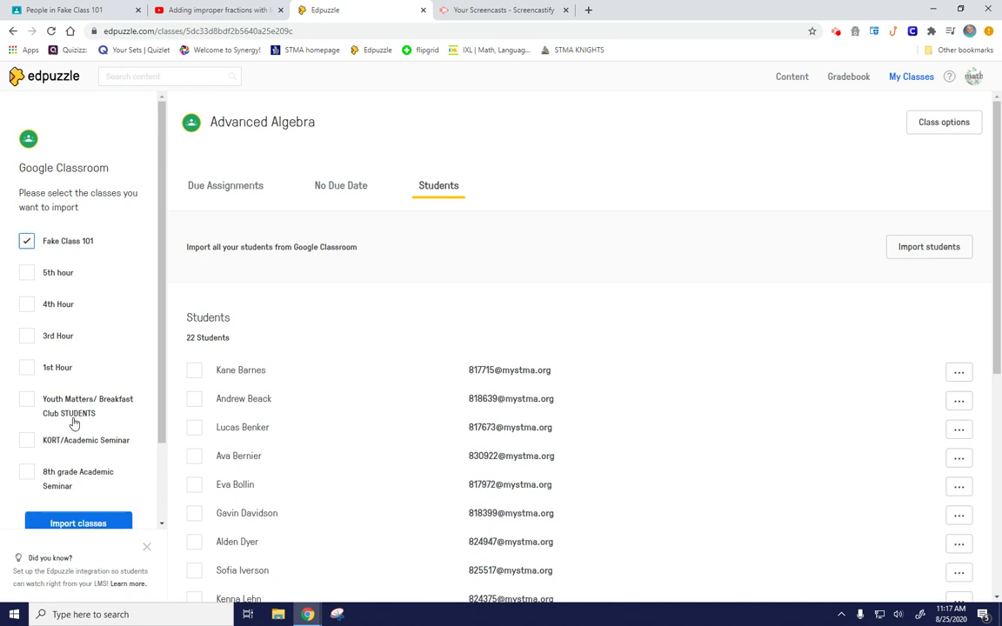
pyautogui.scroll(-1, 95, 435)
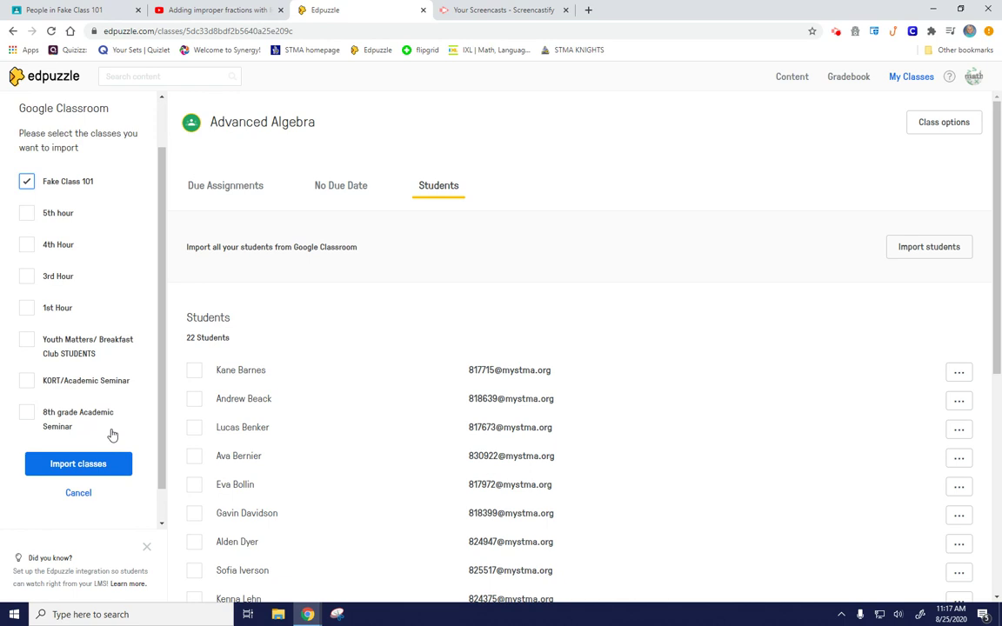
pyautogui.click(78, 464)
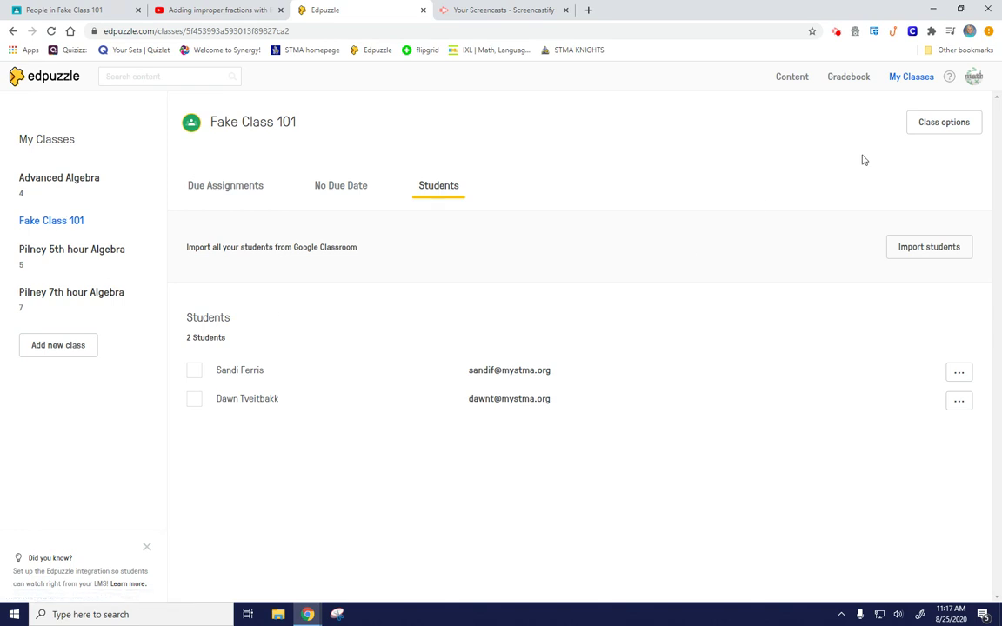
pyautogui.click(909, 125)
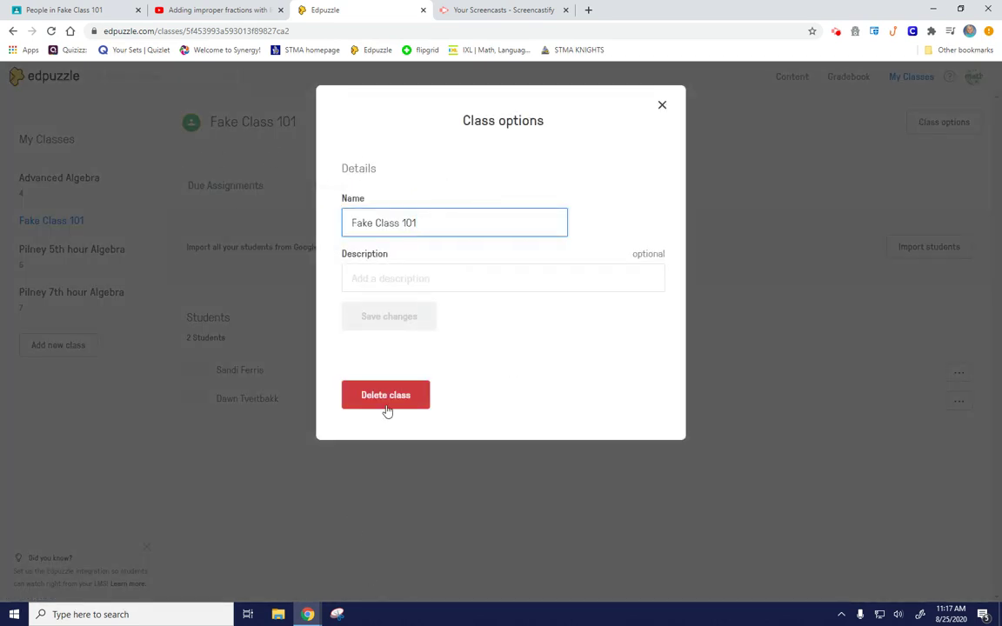
pyautogui.click(661, 107)
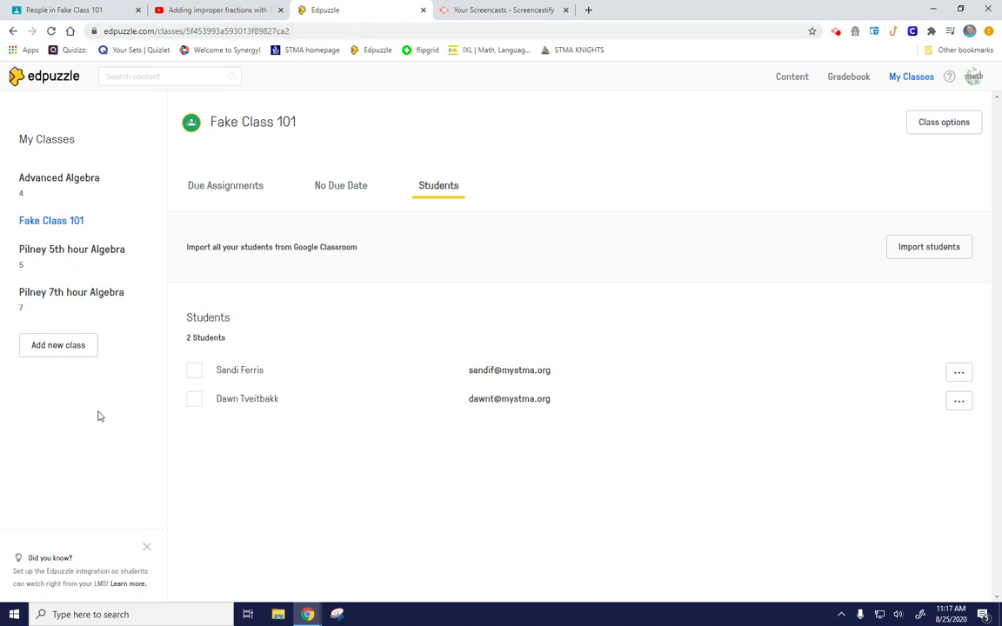
# Switch to YouTube and copy the link of the "Adding improper fractions with like denominators" video.
pyautogui.click(235, 13)
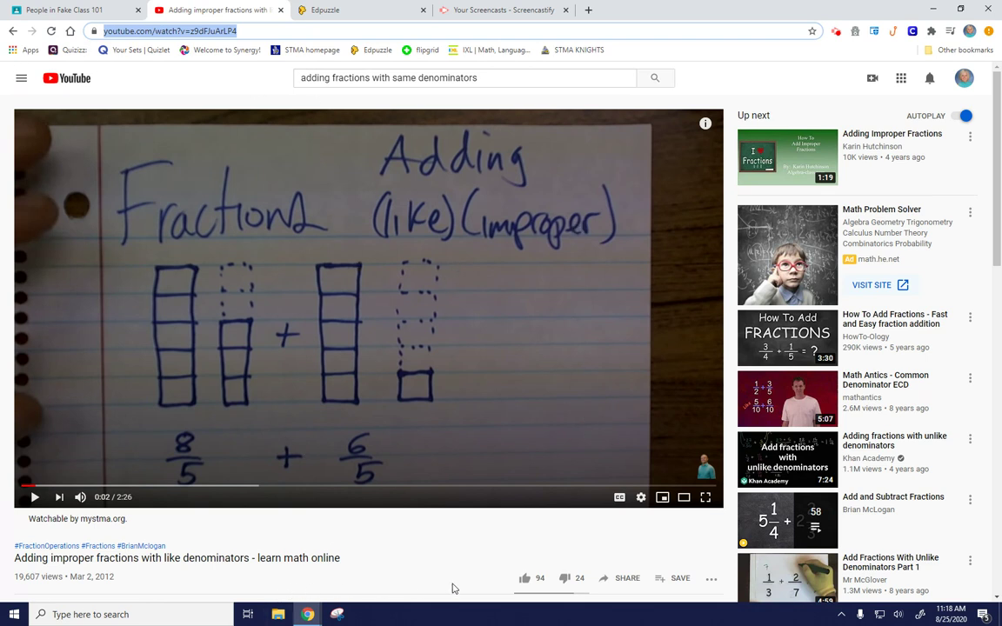
pyautogui.click(275, 32)
pyautogui.moveTo(309, 32); pyautogui.dragTo(91, 33)
pyautogui.hotkey('ctrl', 'c')
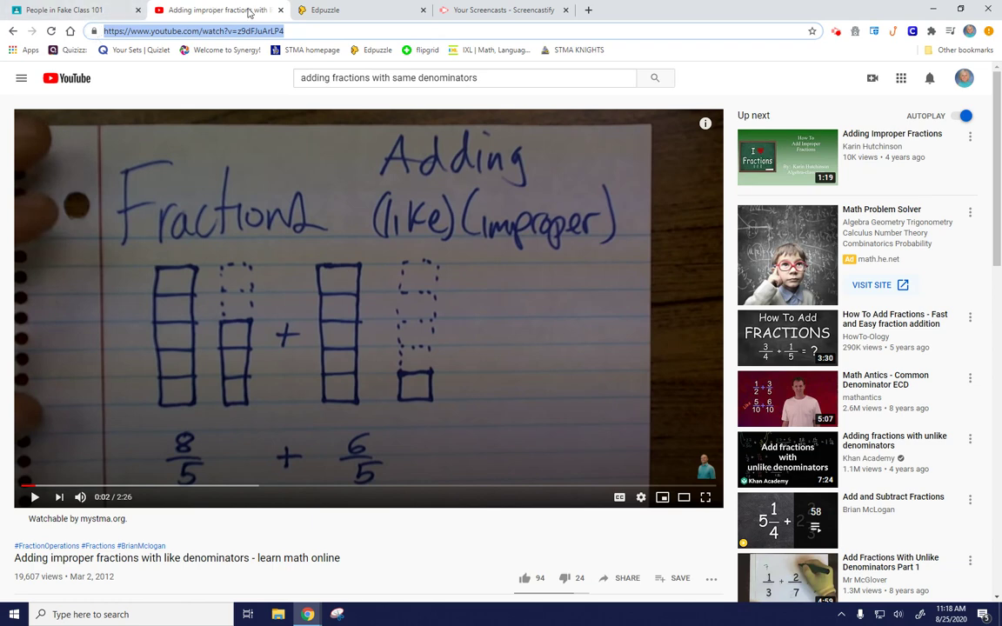
# Return to Edpuzzle and bring the YouTube video into the video editor by searching for its copied link.
pyautogui.click(339, 9)
pyautogui.click(174, 78)
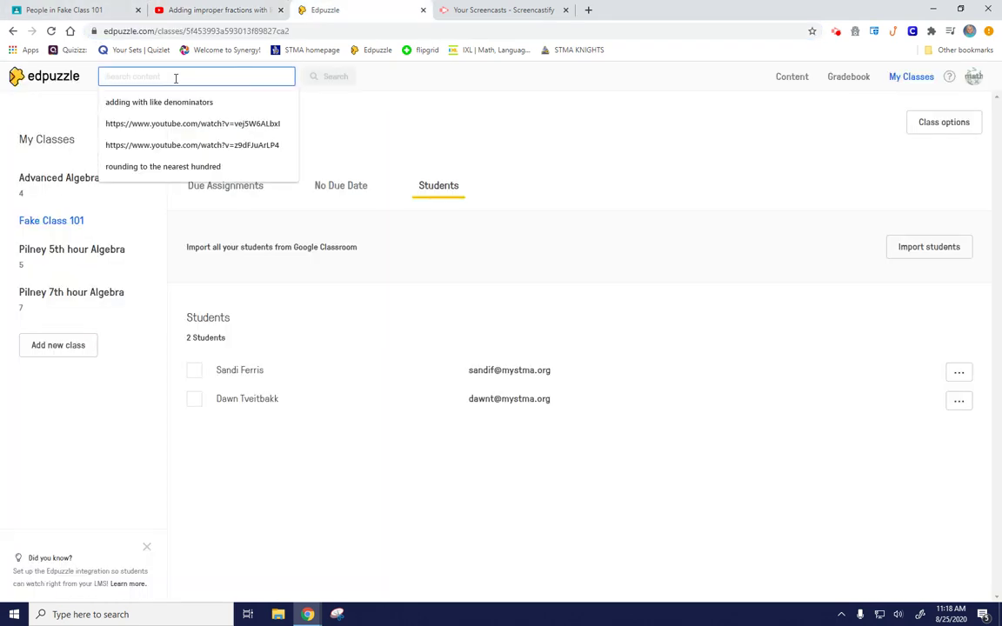
pyautogui.hotkey('ctrl', 'v')
pyautogui.click(321, 83)
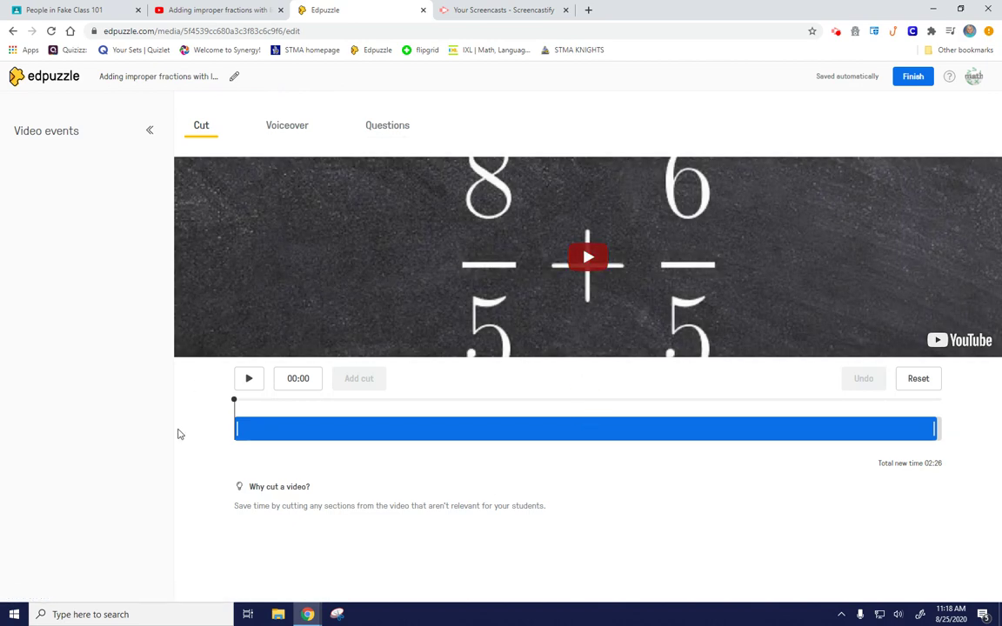
# Preview the first seconds of the video and extend the cut segment's end to the end of the timeline.
pyautogui.click(248, 379)
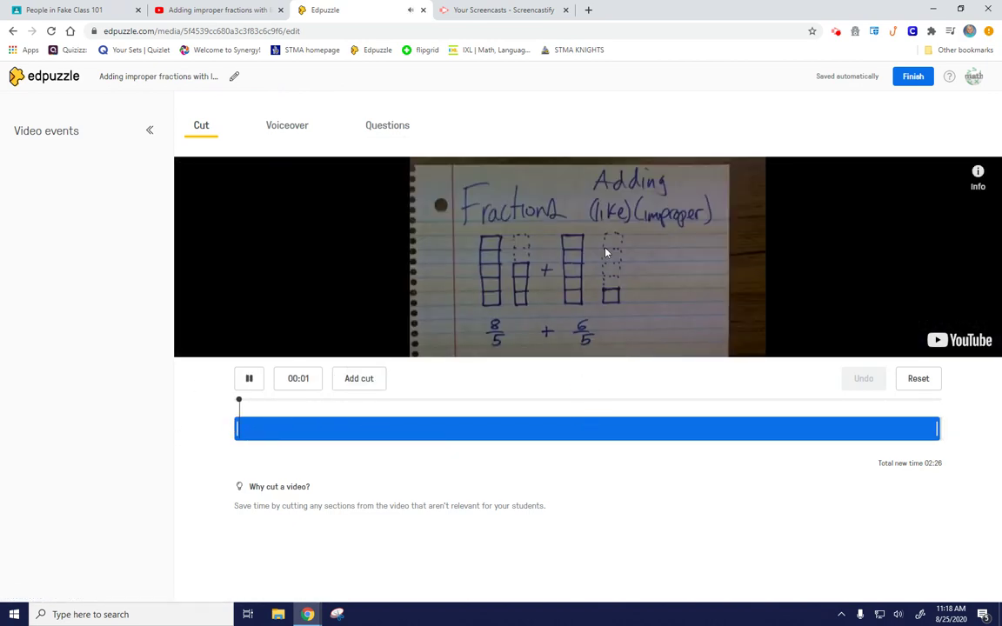
pyautogui.click(249, 380)
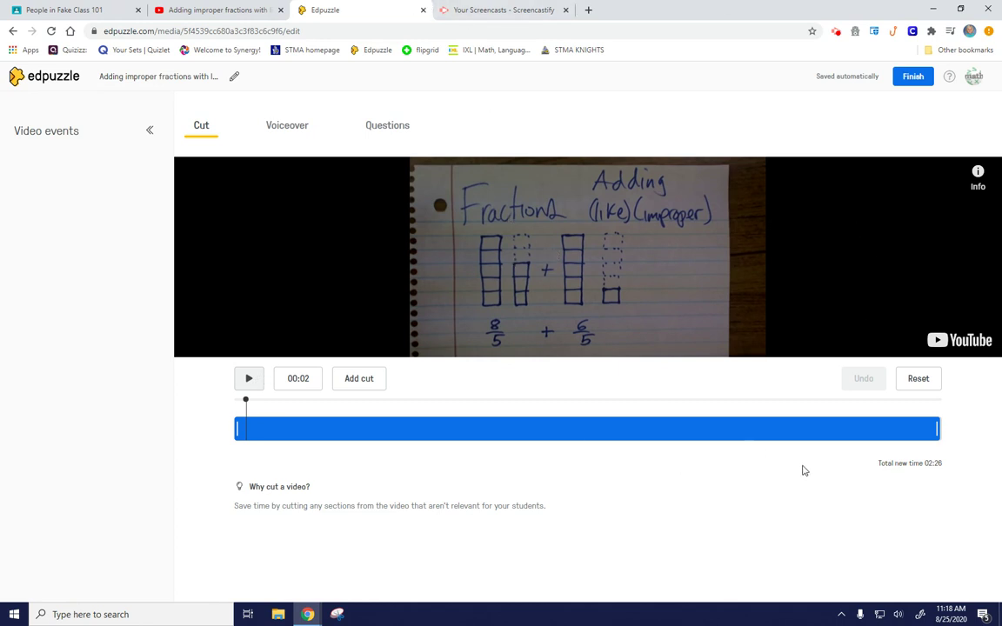
pyautogui.moveTo(937, 428)
pyautogui.mouseDown()
pyautogui.moveTo(814, 436)
pyautogui.moveTo(895, 439)
pyautogui.moveTo(932, 427)
pyautogui.moveTo(942, 440)
pyautogui.mouseUp()
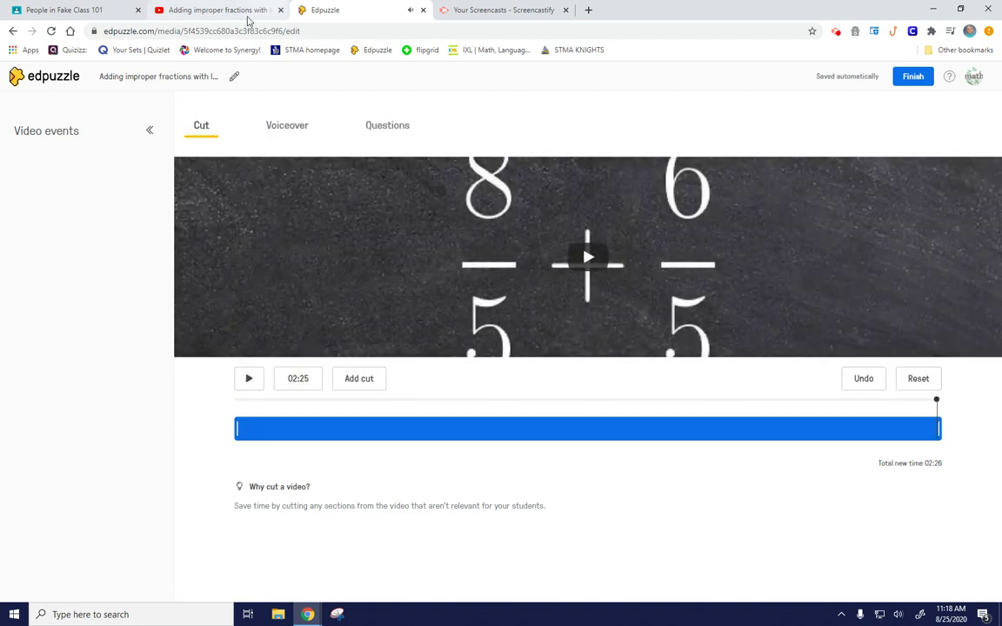
# View the voiceover and question options for the video, and finish editing it.
pyautogui.click(282, 126)
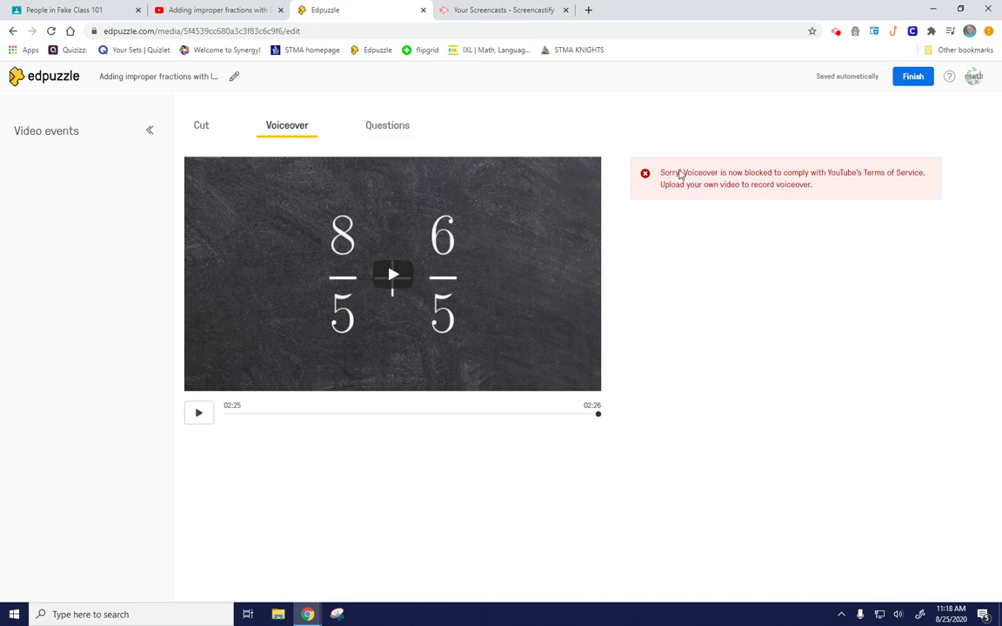
pyautogui.click(384, 129)
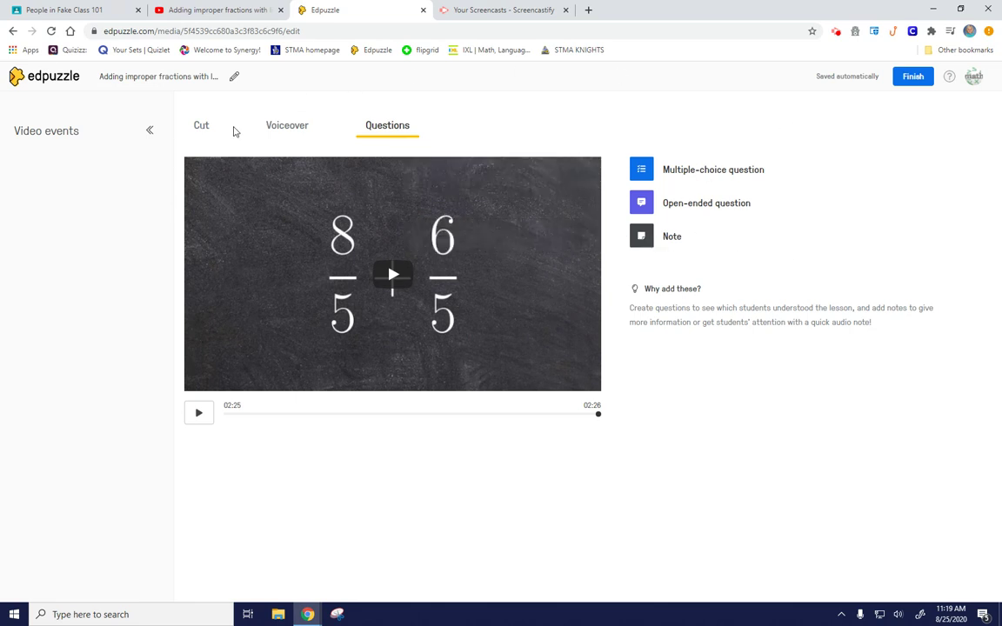
pyautogui.click(913, 78)
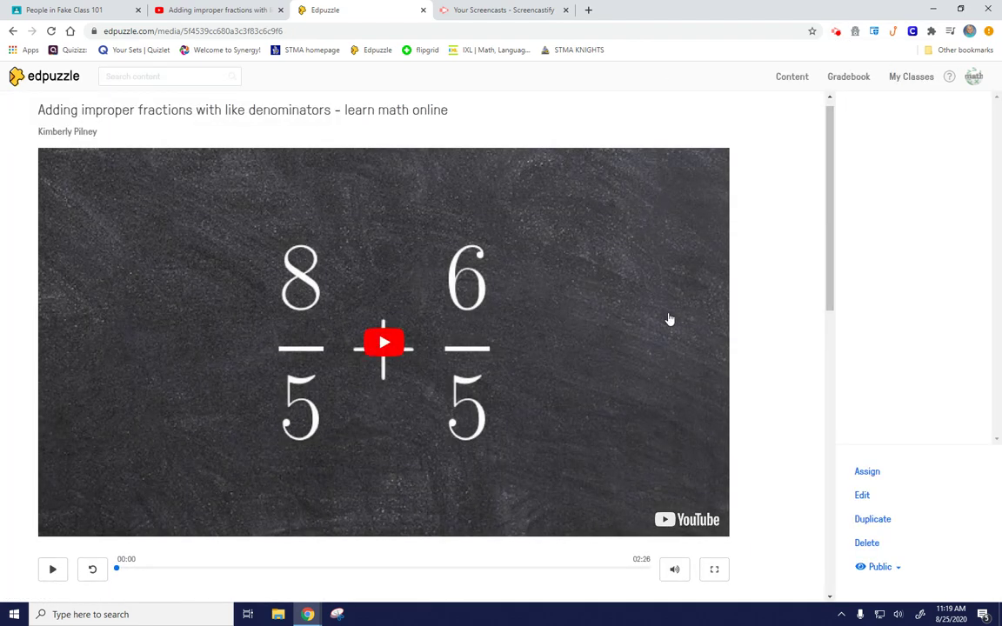
pyautogui.scroll(-1, 466, 272)
pyautogui.scroll(1, 465, 271)
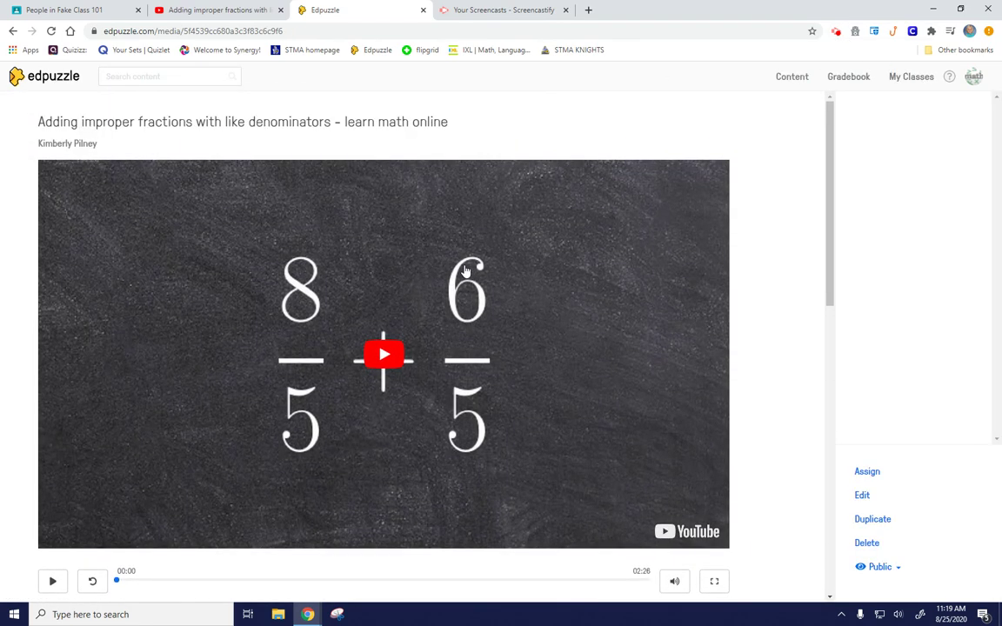
# Go back to the Edpuzzle home page and search the content for "rounding to the nearest tenth".
pyautogui.click(55, 75)
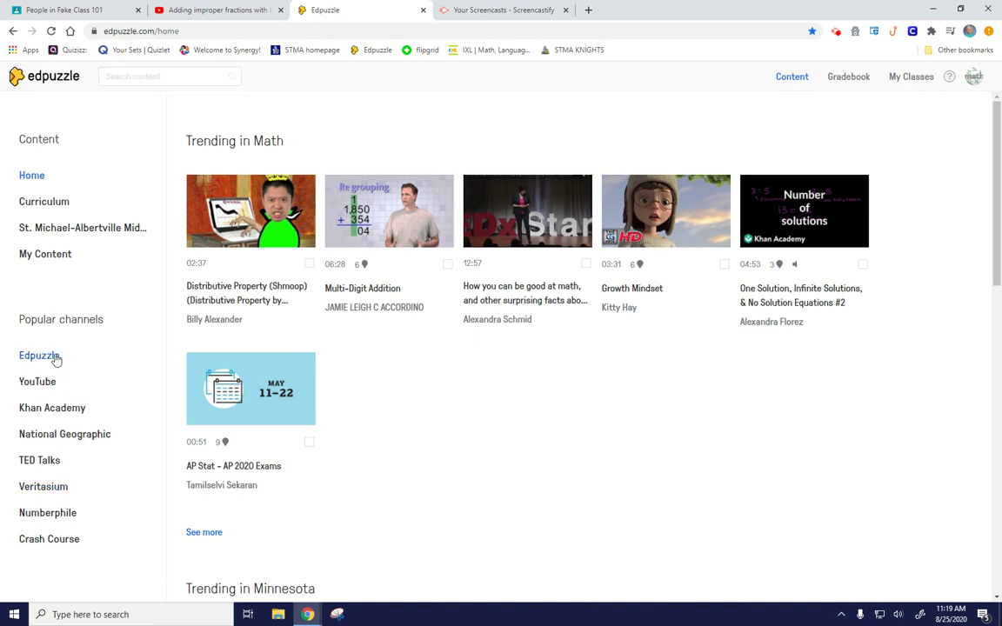
pyautogui.click(129, 78)
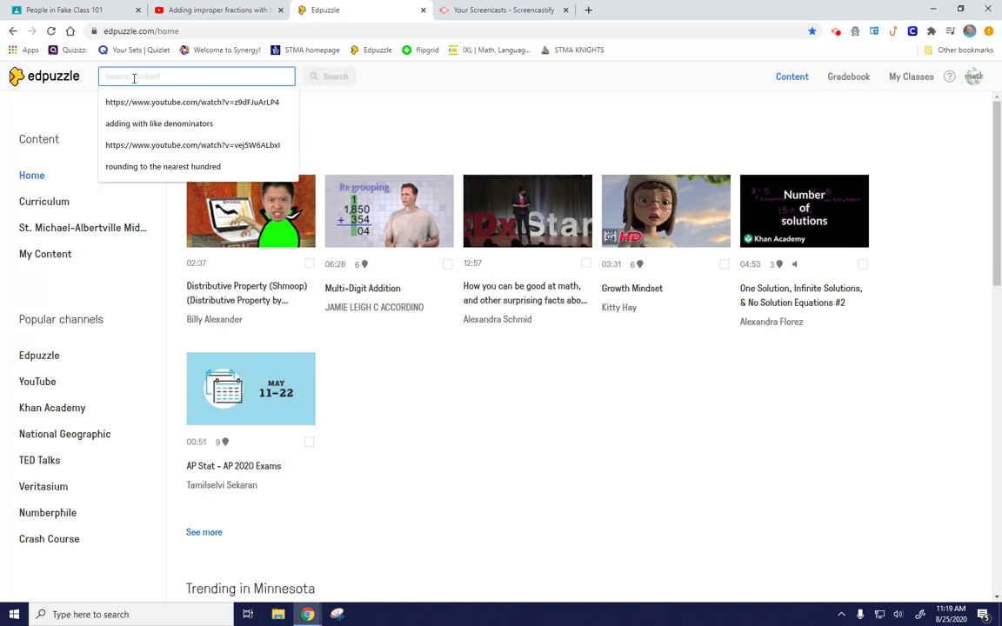
pyautogui.write('rounding to th')
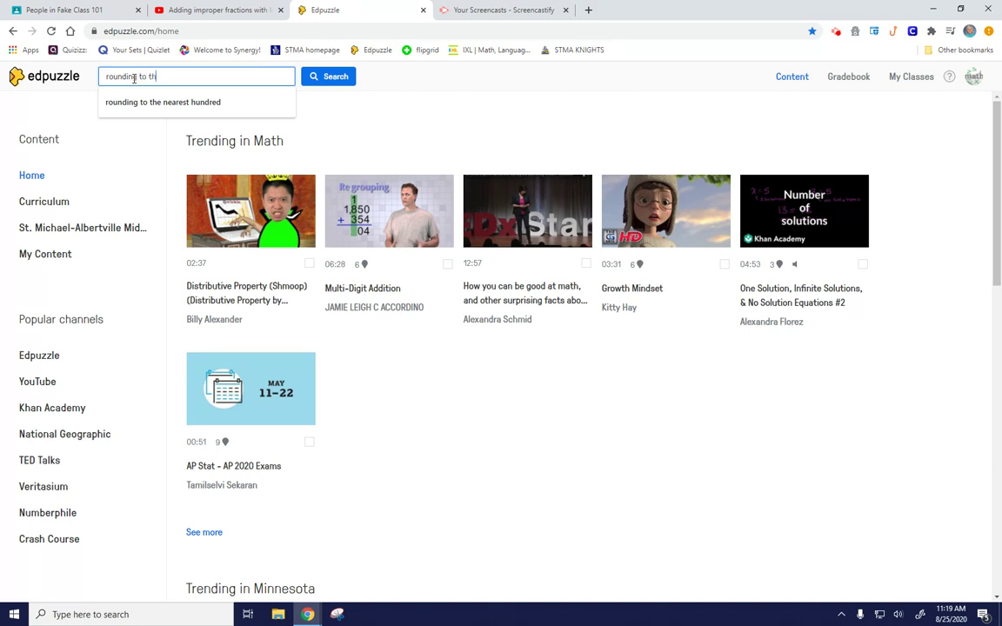
pyautogui.write('e nearest tenth')
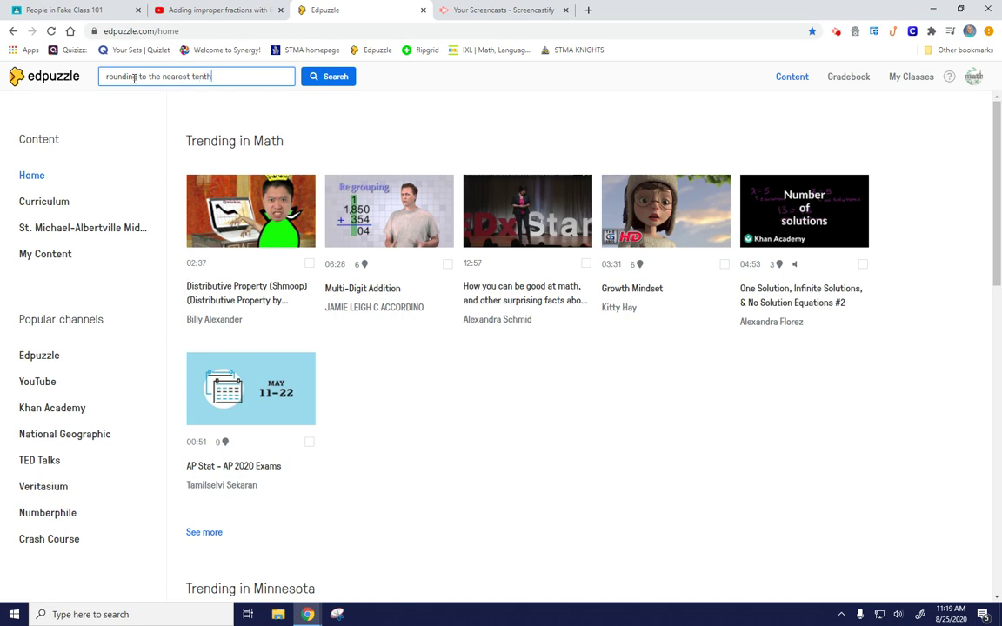
pyautogui.press('Return')
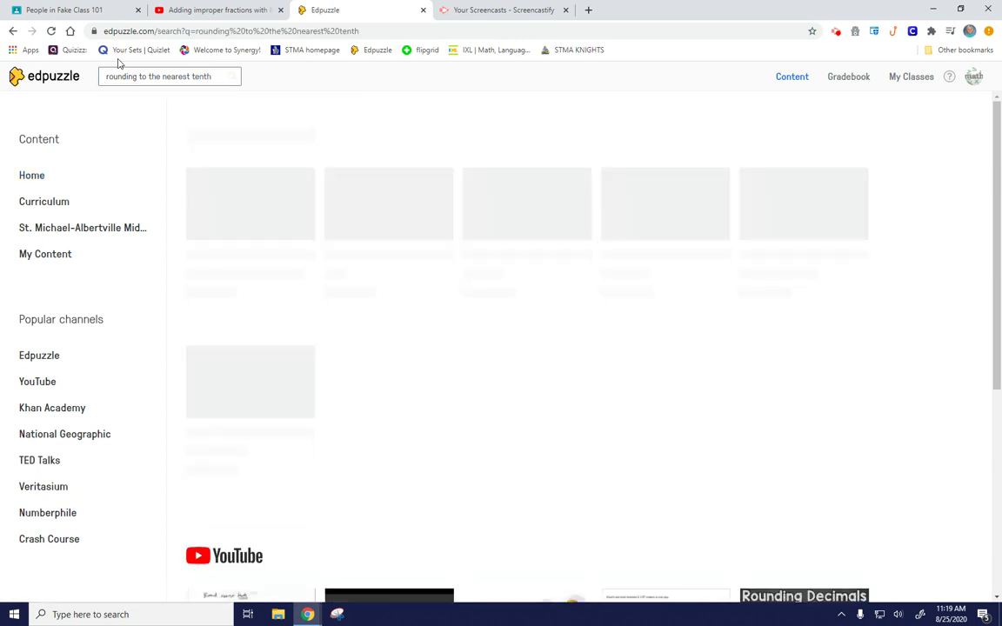
# Browse the Edpuzzle and YouTube results and open the 01:25 Khan Academy video "rounding to the nearest tenth" from the Edpuzzle section.
pyautogui.scroll(-4, 487, 420)
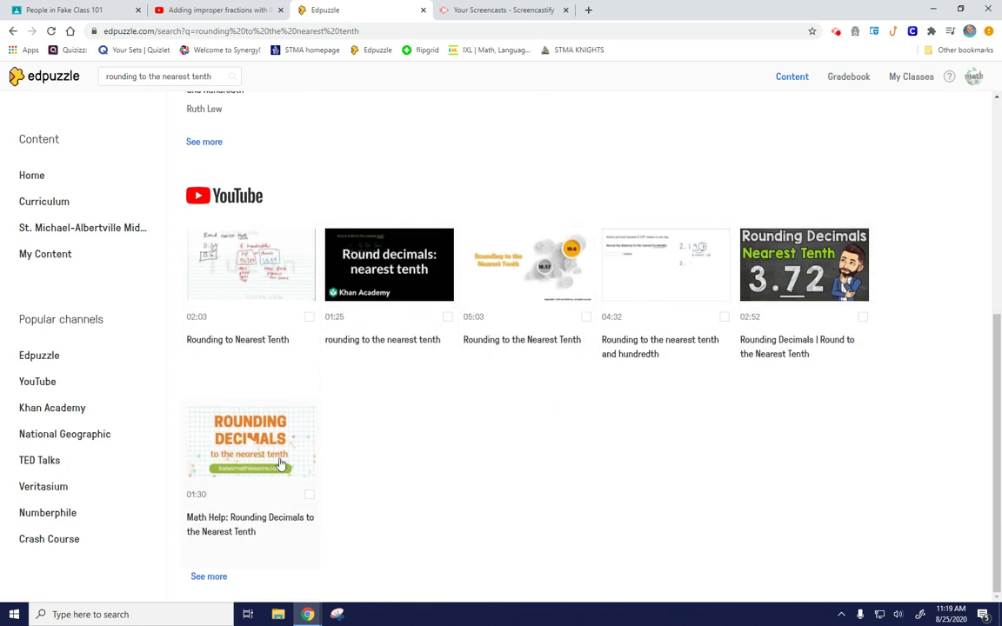
pyautogui.scroll(3, 404, 502)
pyautogui.scroll(2, 404, 501)
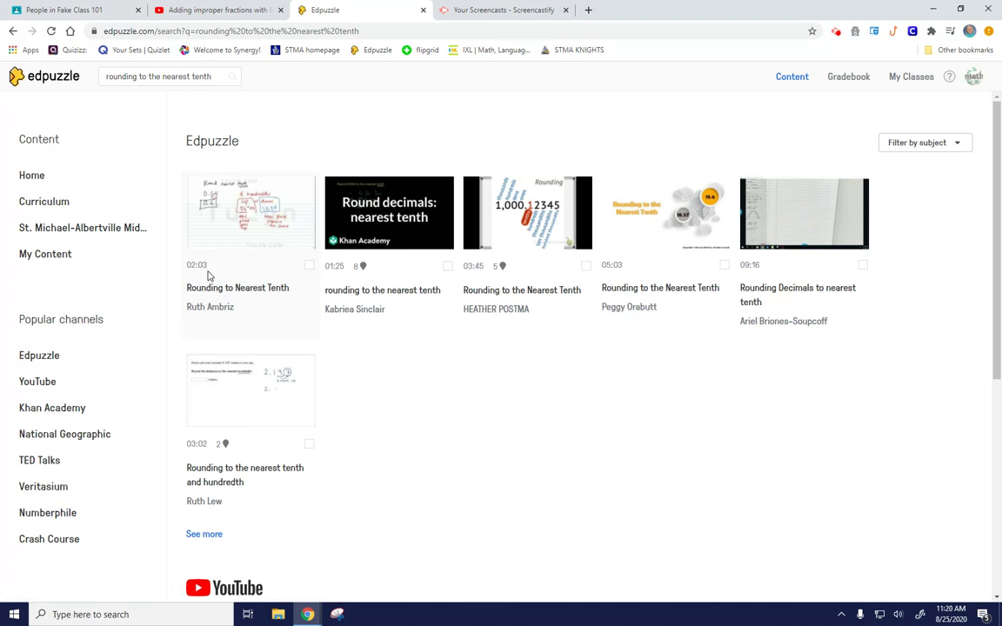
pyautogui.moveTo(363, 273)
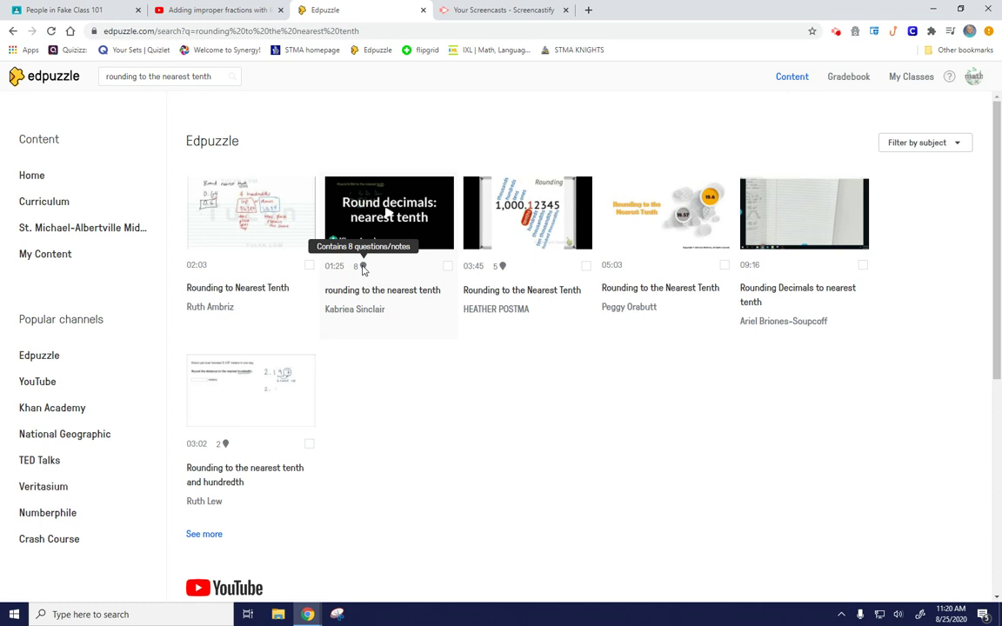
pyautogui.click(384, 291)
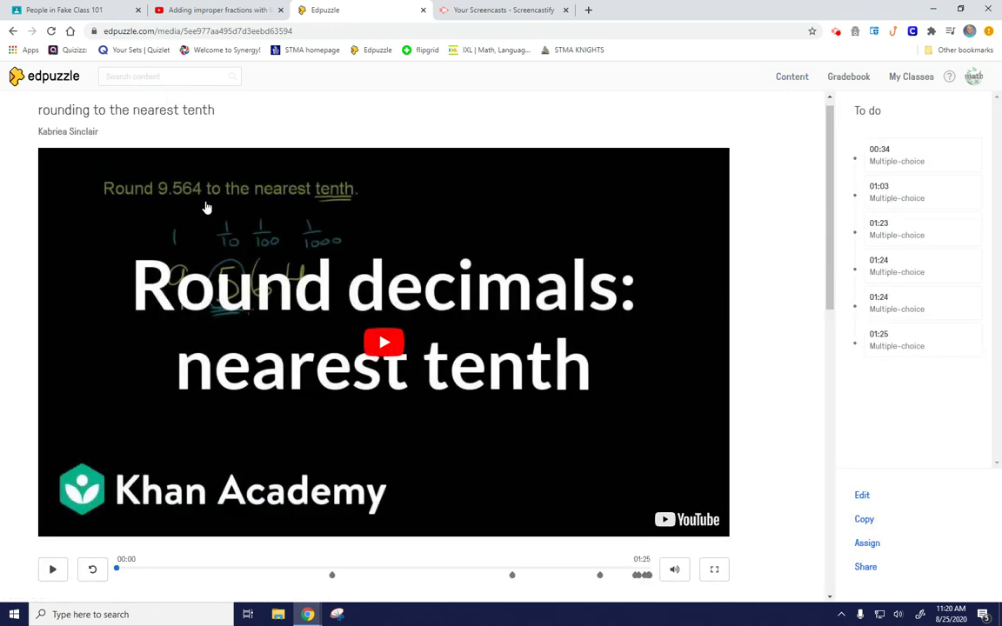
# Preview the multiple-choice question embedded at 00:34 in the rounding video and return to the Edpuzzle home page.
pyautogui.scroll(-2, 337, 408)
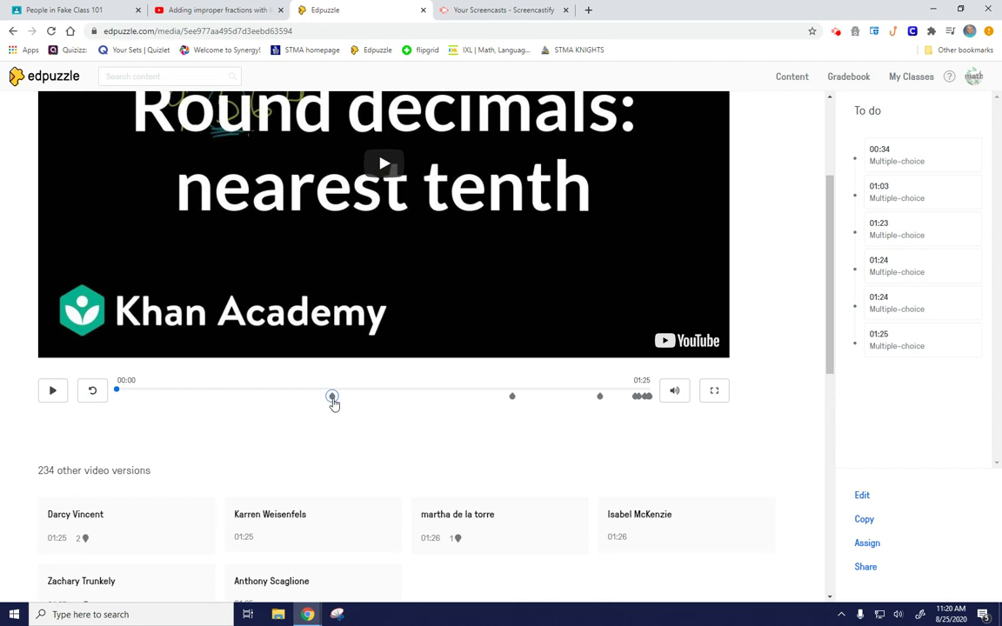
pyautogui.click(333, 397)
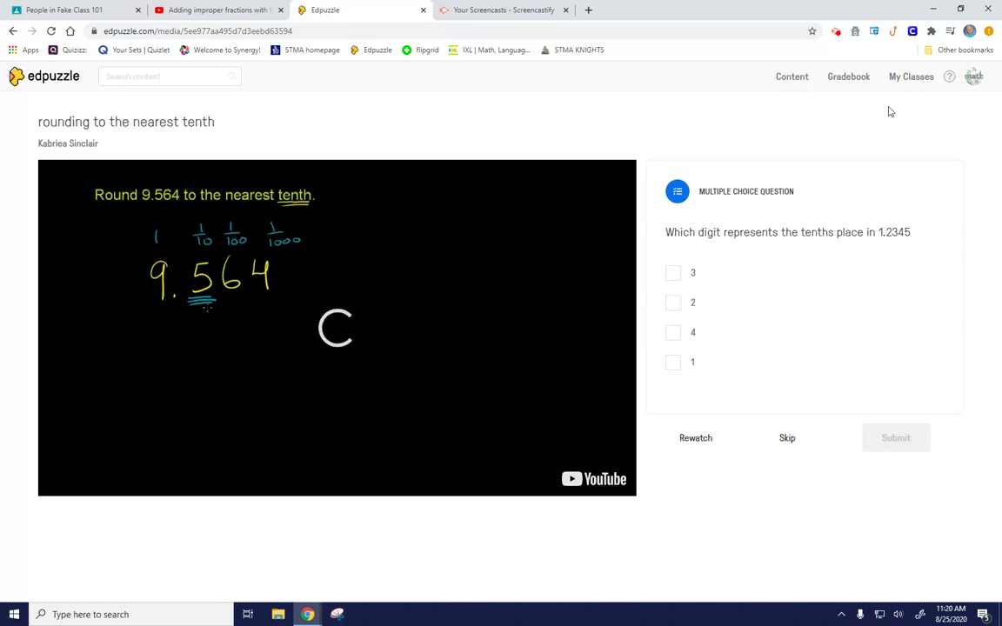
pyautogui.click(25, 80)
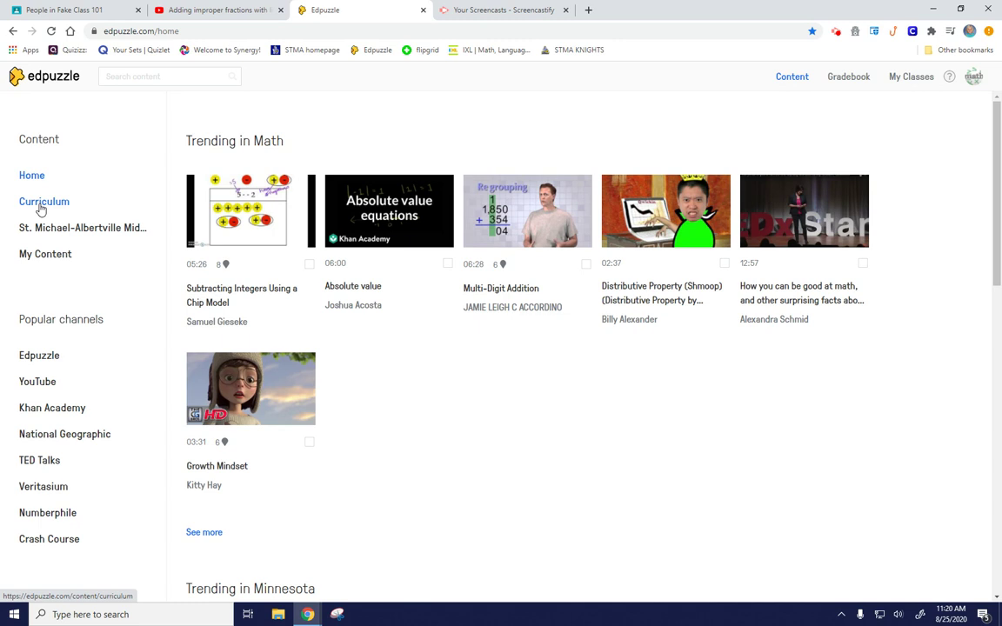
# Browse Edpuzzle's Curriculum down to the Algebra topics in the Middle School math content.
pyautogui.click(40, 205)
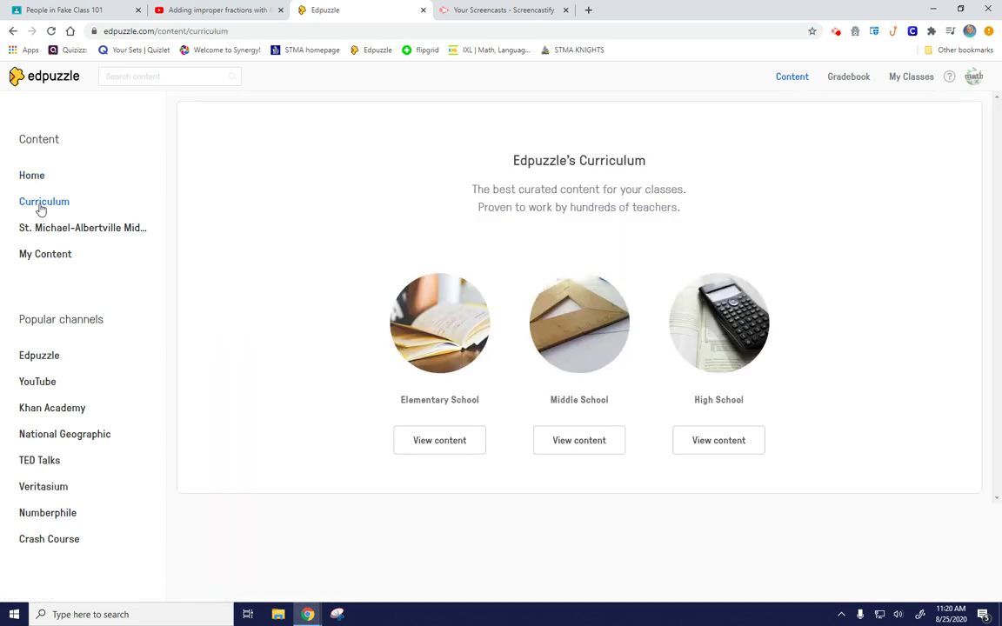
pyautogui.click(564, 442)
pyautogui.click(870, 382)
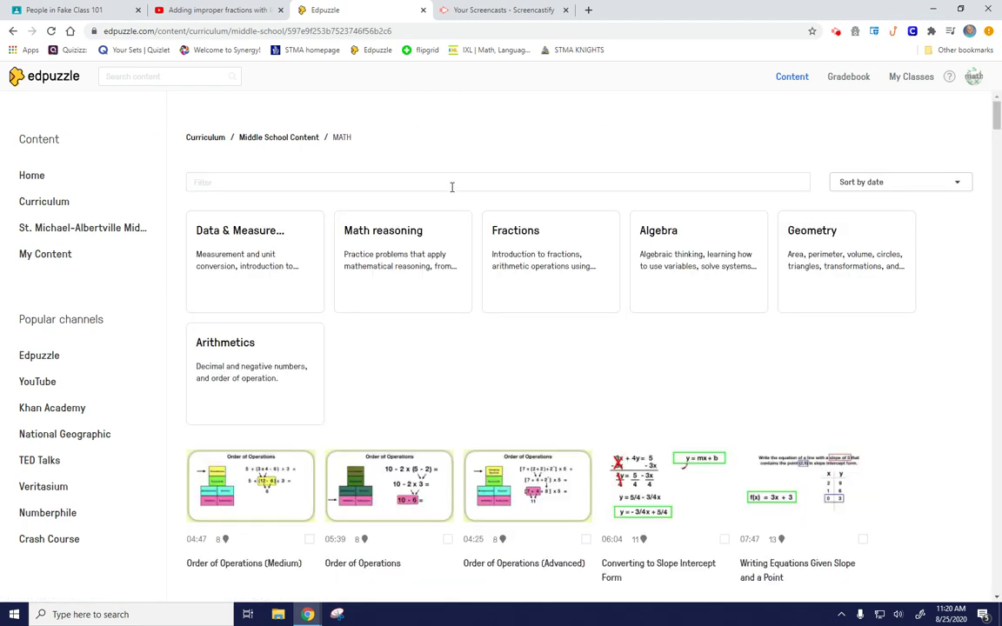
pyautogui.click(693, 258)
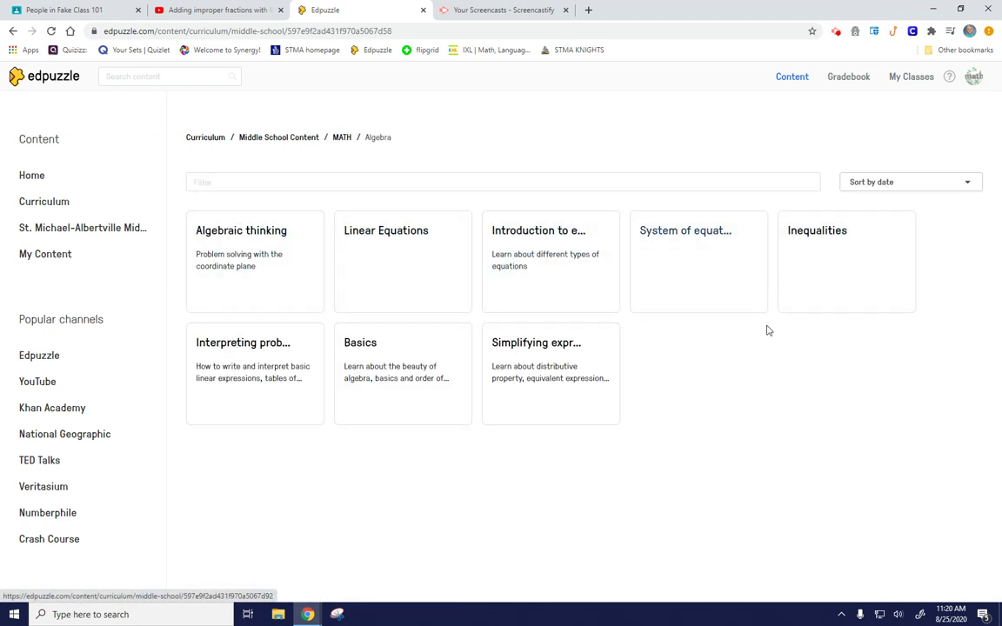
# Browse the math videos shared by teachers in the school's content library.
pyautogui.click(89, 231)
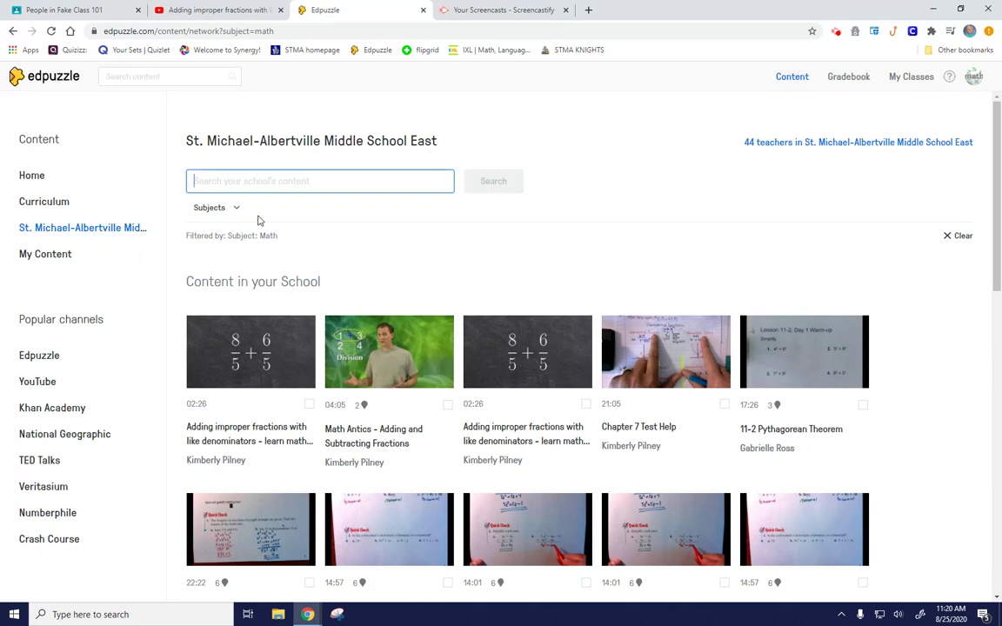
pyautogui.scroll(-3, 346, 230)
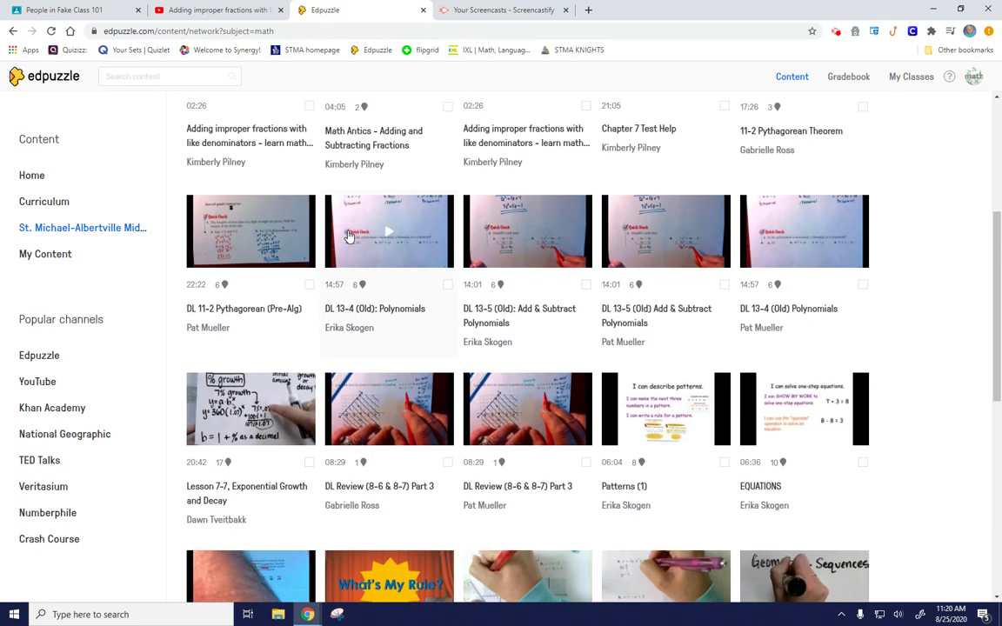
pyautogui.scroll(-3, 346, 235)
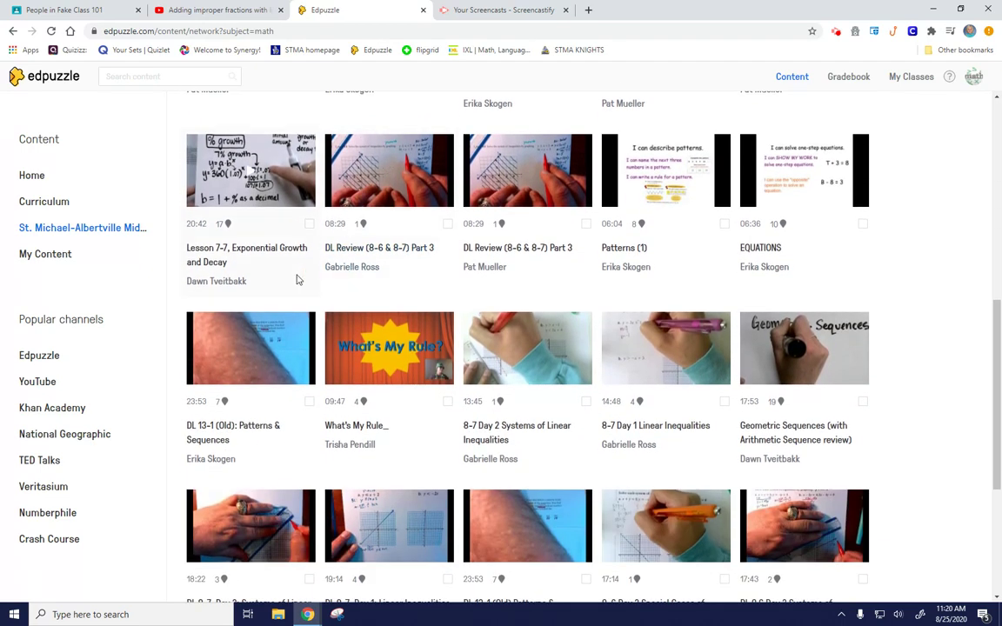
pyautogui.scroll(-2, 868, 293)
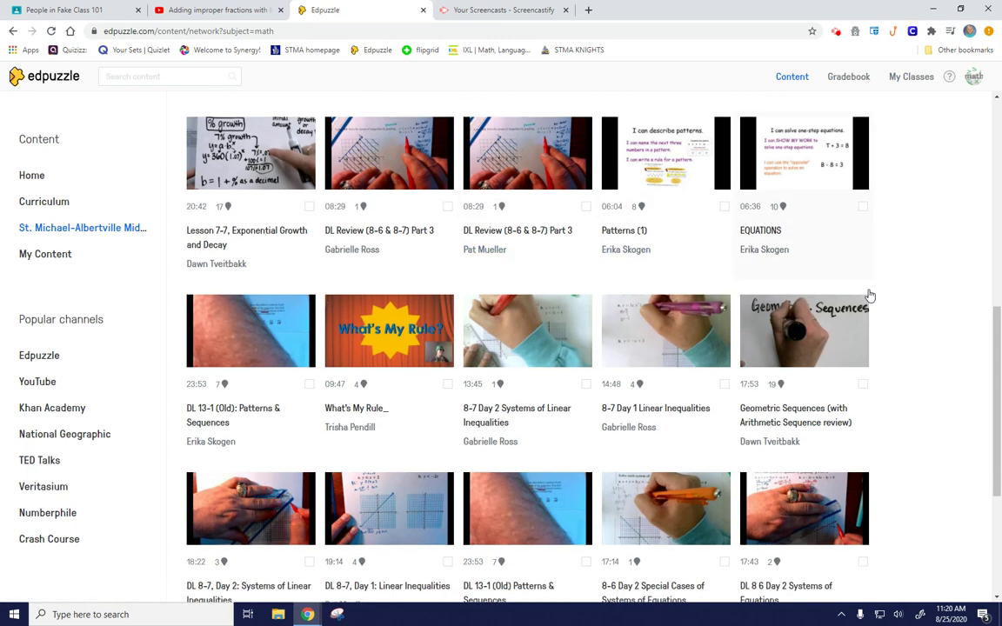
pyautogui.scroll(-3, 705, 382)
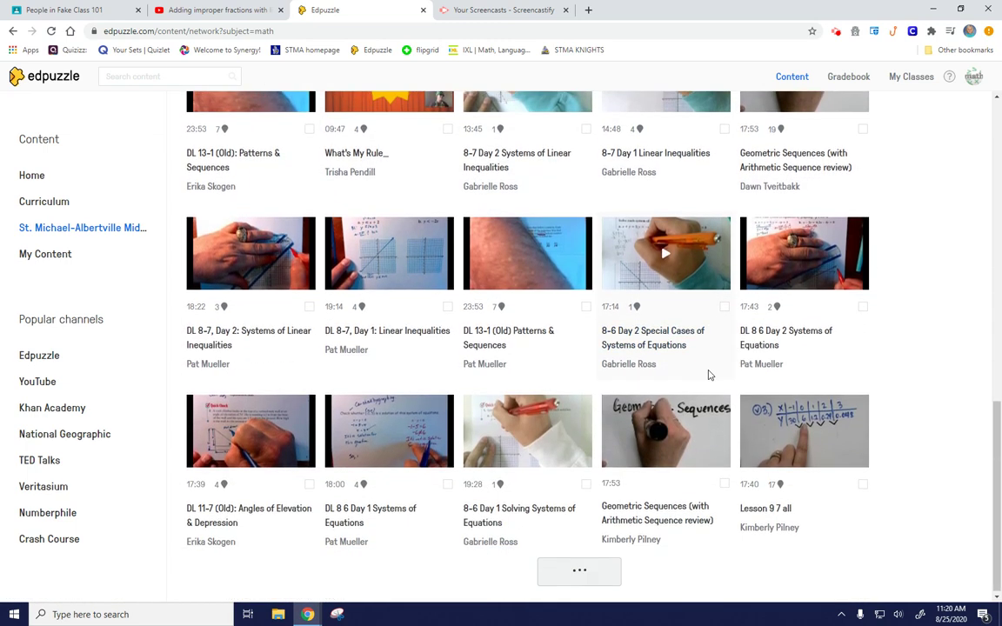
pyautogui.scroll(-3, 380, 446)
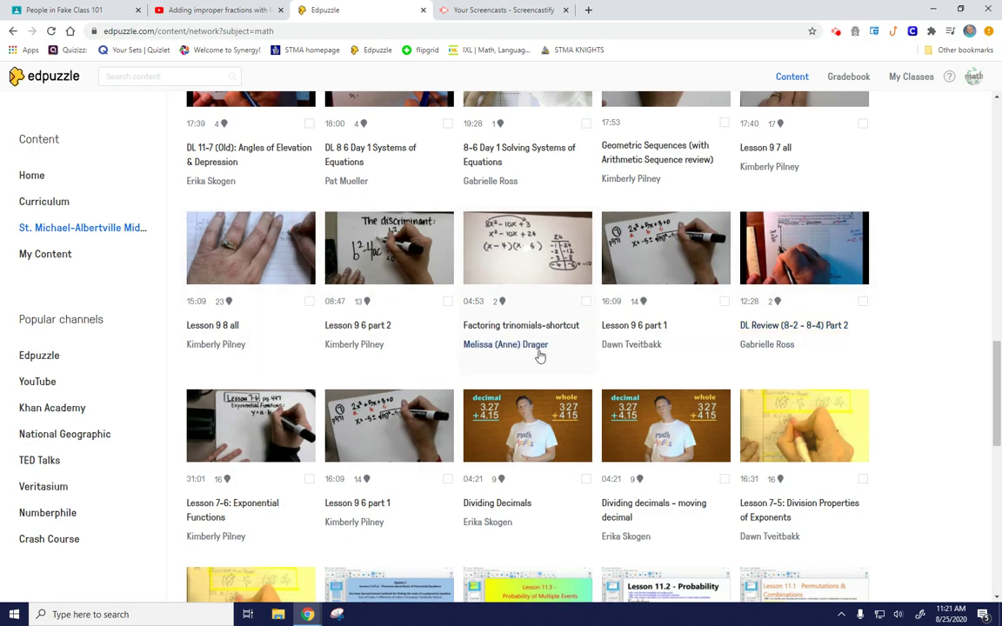
pyautogui.scroll(6, 583, 327)
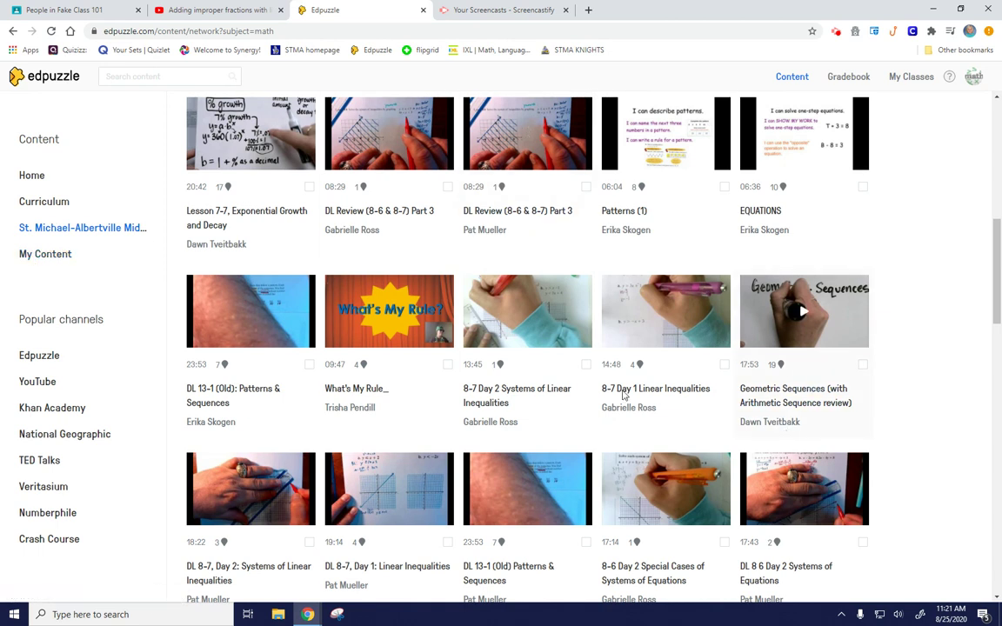
# Look through the videos saved in My Content, from the newest to the older lessons and back.
pyautogui.click(55, 261)
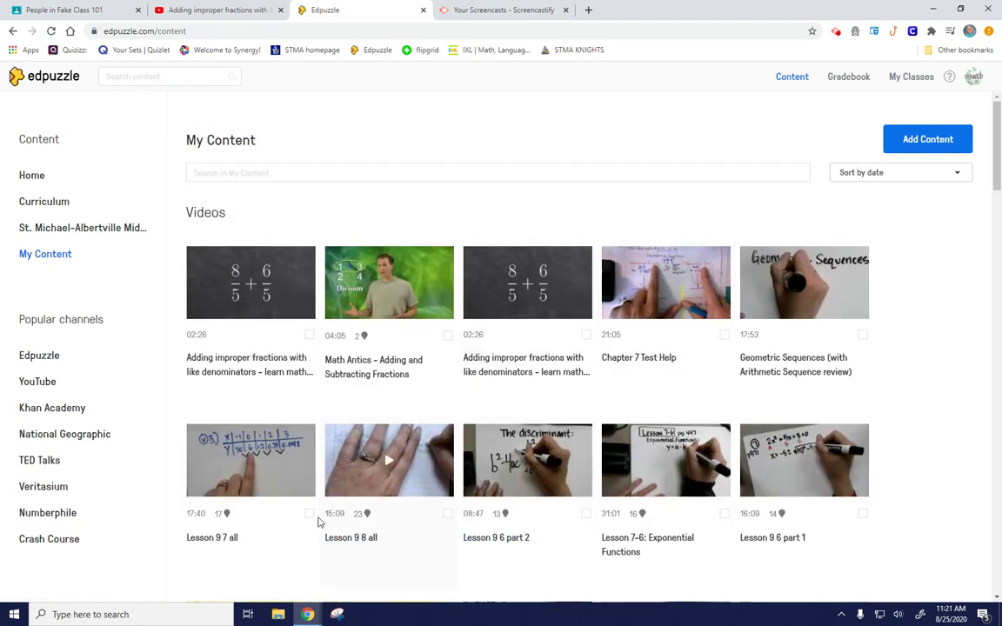
pyautogui.scroll(-2, 912, 414)
pyautogui.scroll(-6, 911, 414)
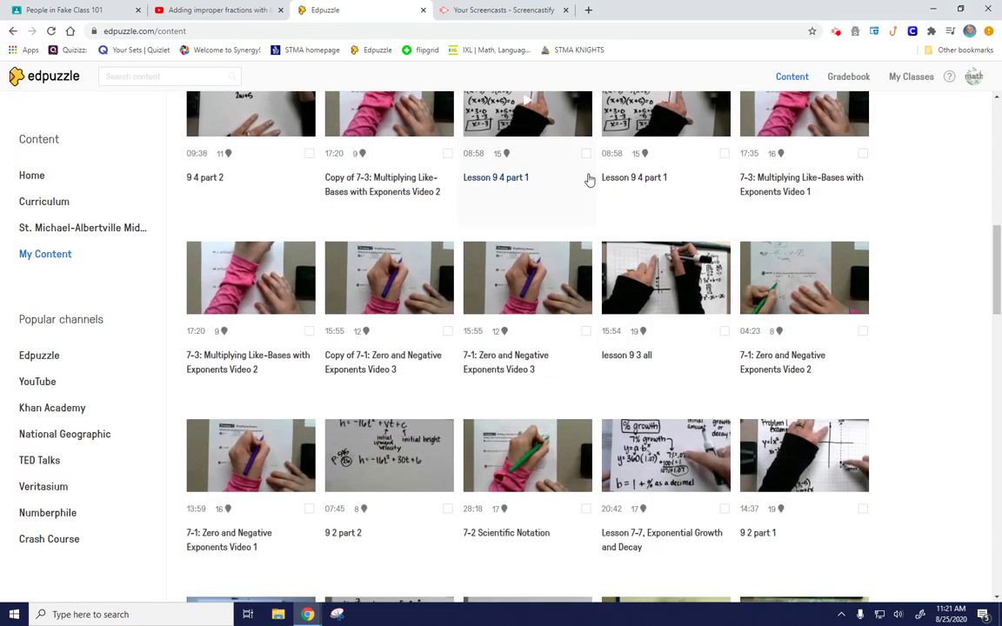
pyautogui.scroll(-2, 583, 185)
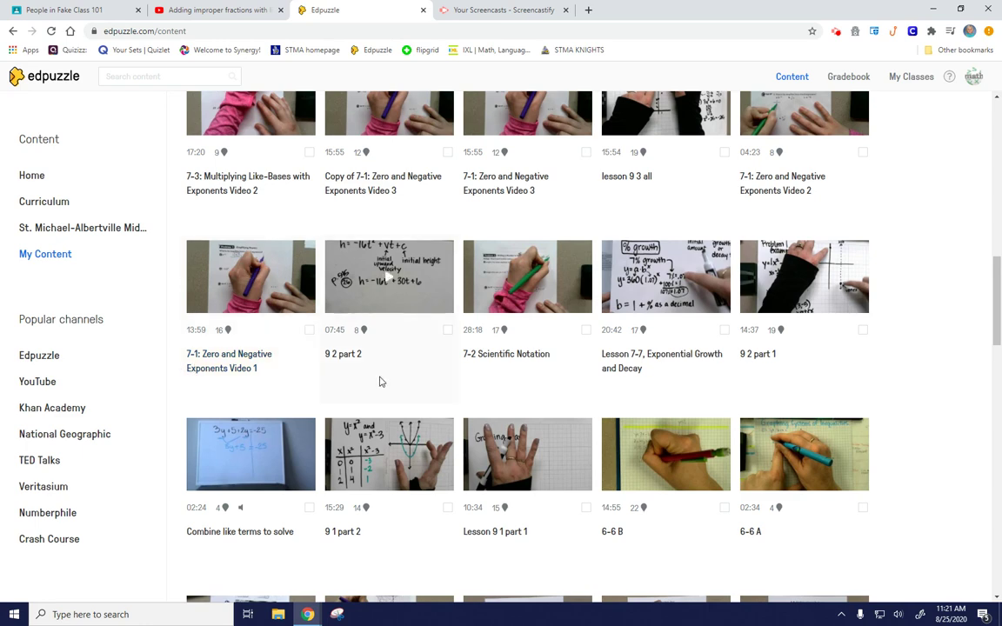
pyautogui.scroll(1, 570, 406)
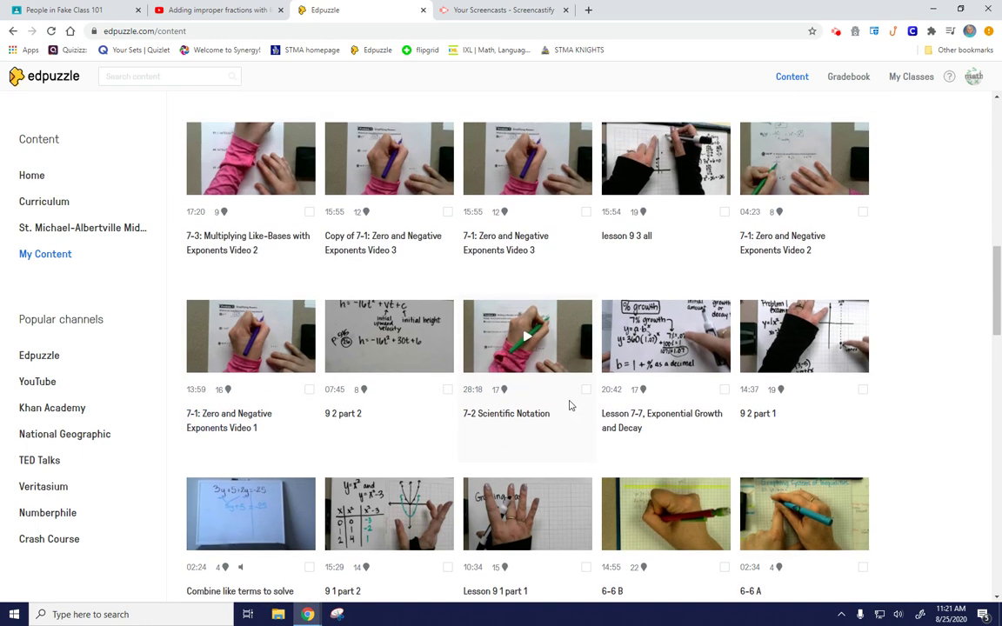
pyautogui.scroll(5, 569, 405)
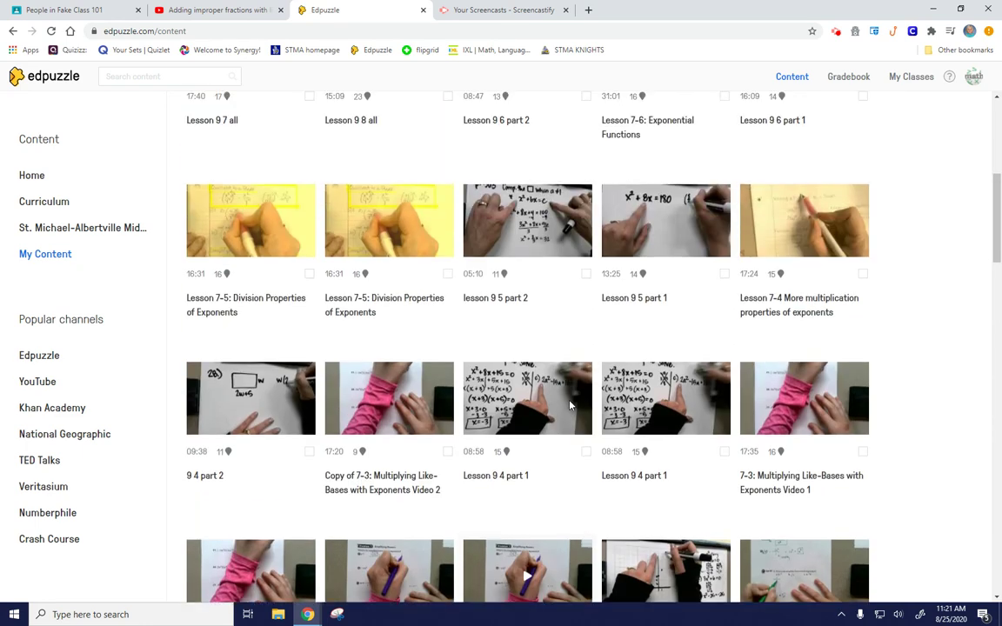
pyautogui.scroll(5, 569, 405)
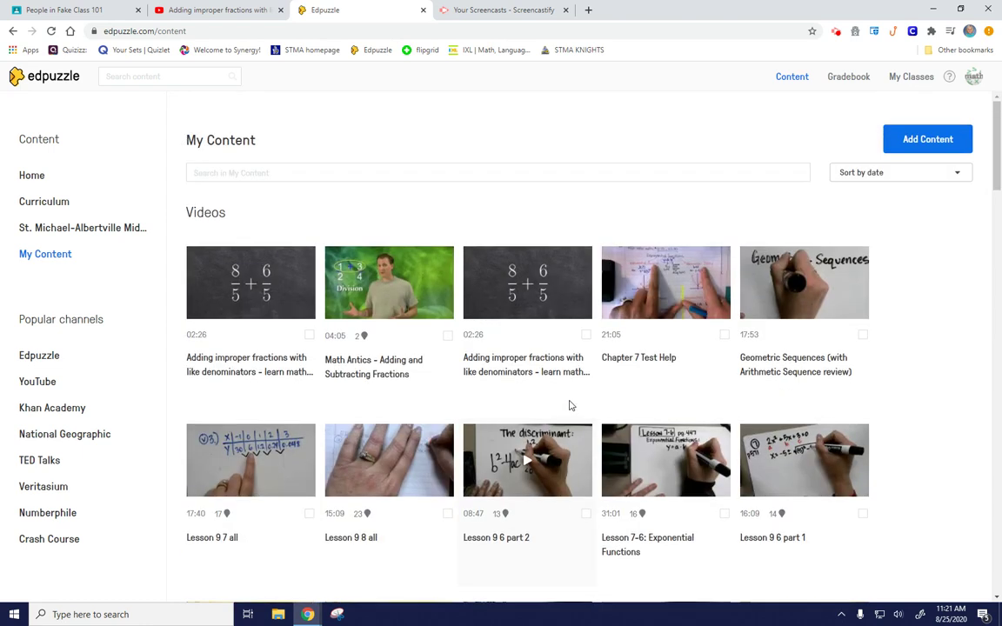
pyautogui.scroll(-1, 570, 405)
pyautogui.scroll(-5, 570, 405)
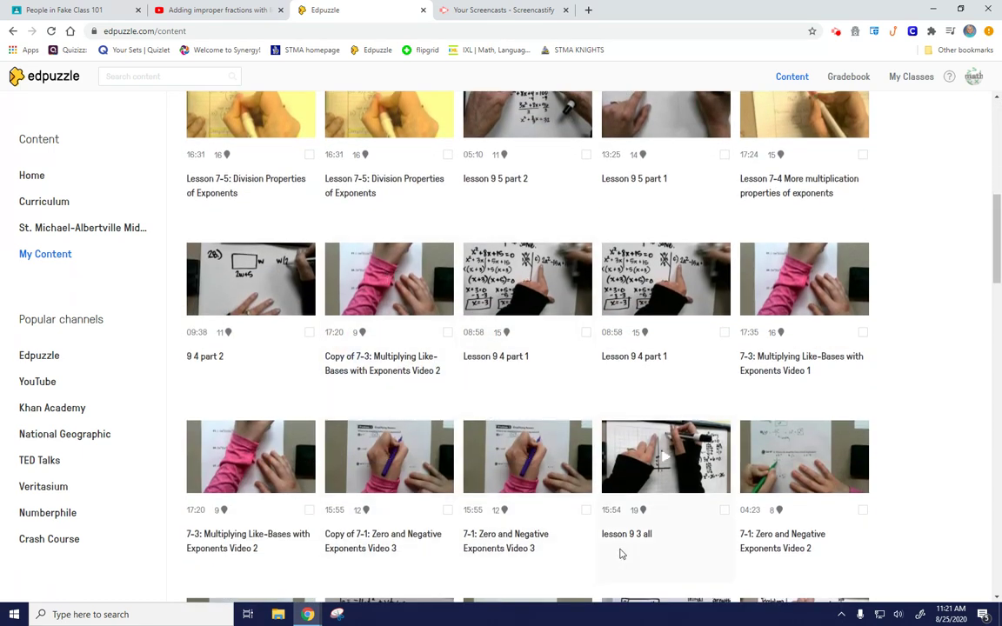
pyautogui.scroll(-4, 633, 549)
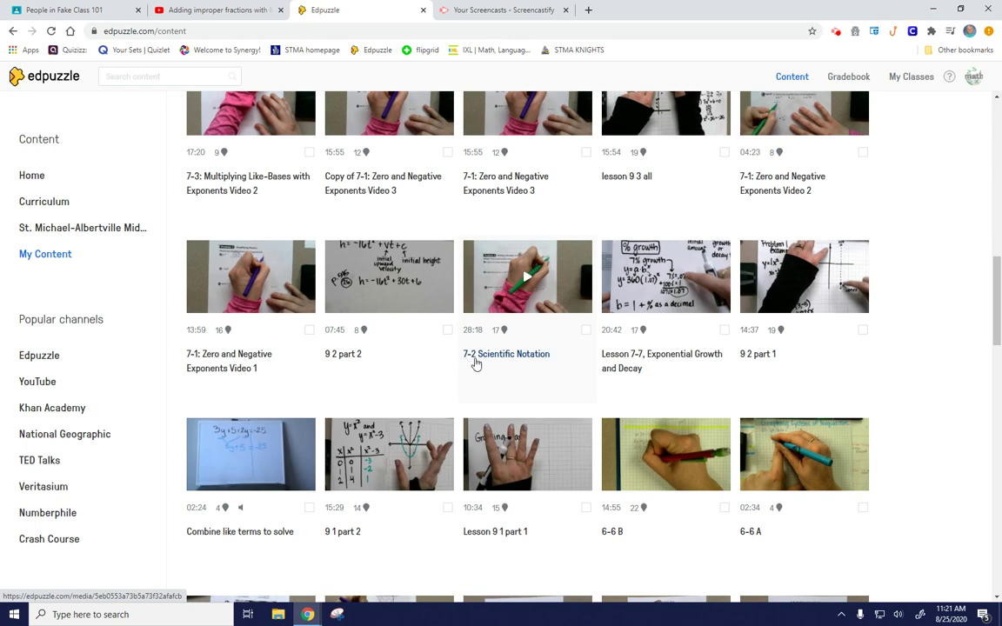
pyautogui.scroll(10, 477, 364)
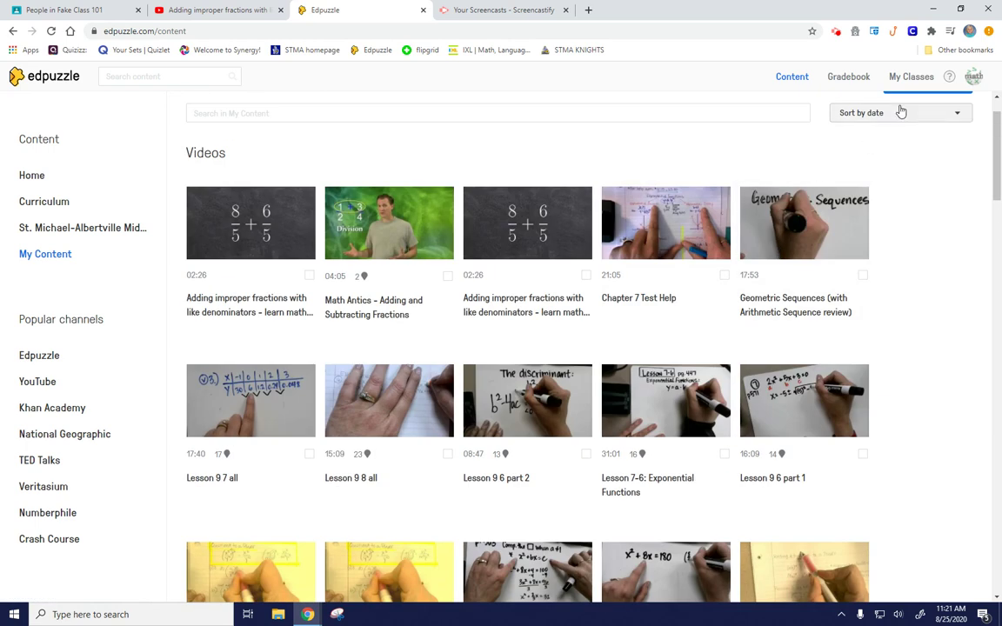
# Sort the My Content videos by name and look through the reordered list.
pyautogui.click(901, 116)
pyautogui.click(859, 150)
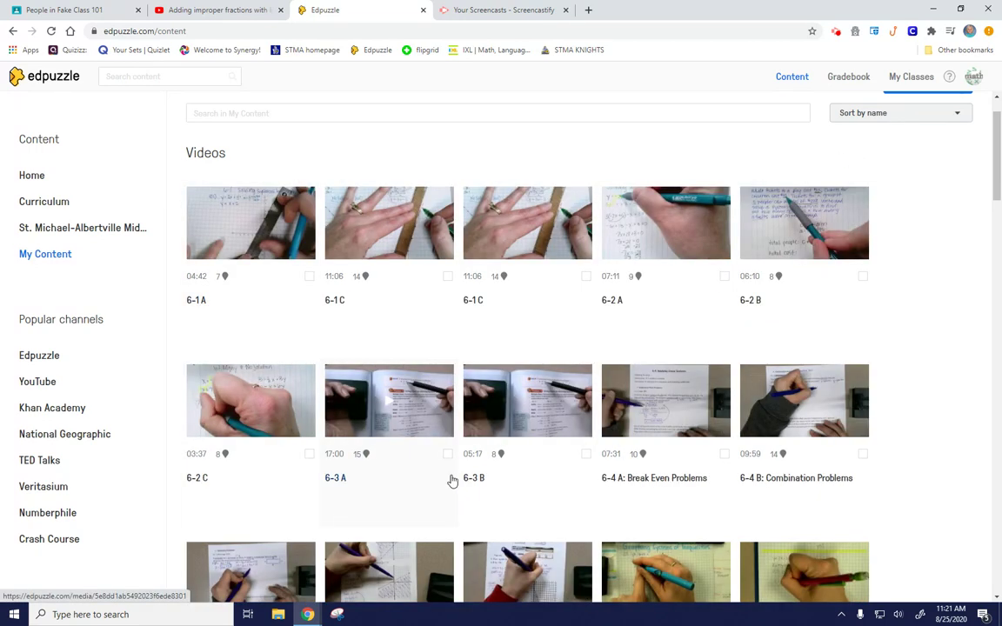
pyautogui.scroll(-3, 450, 479)
pyautogui.scroll(-11, 451, 480)
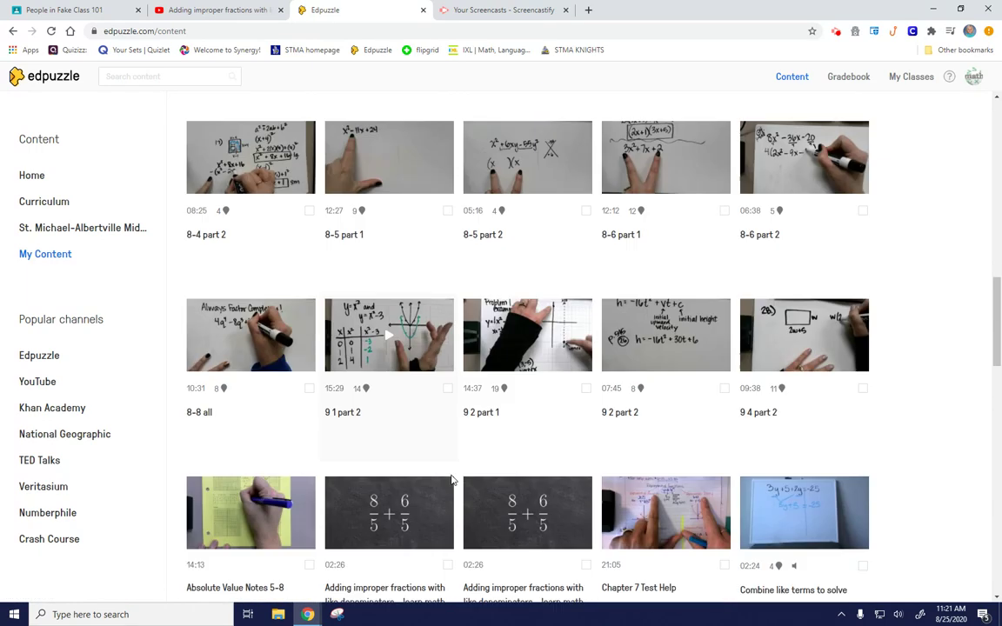
pyautogui.scroll(-4, 451, 480)
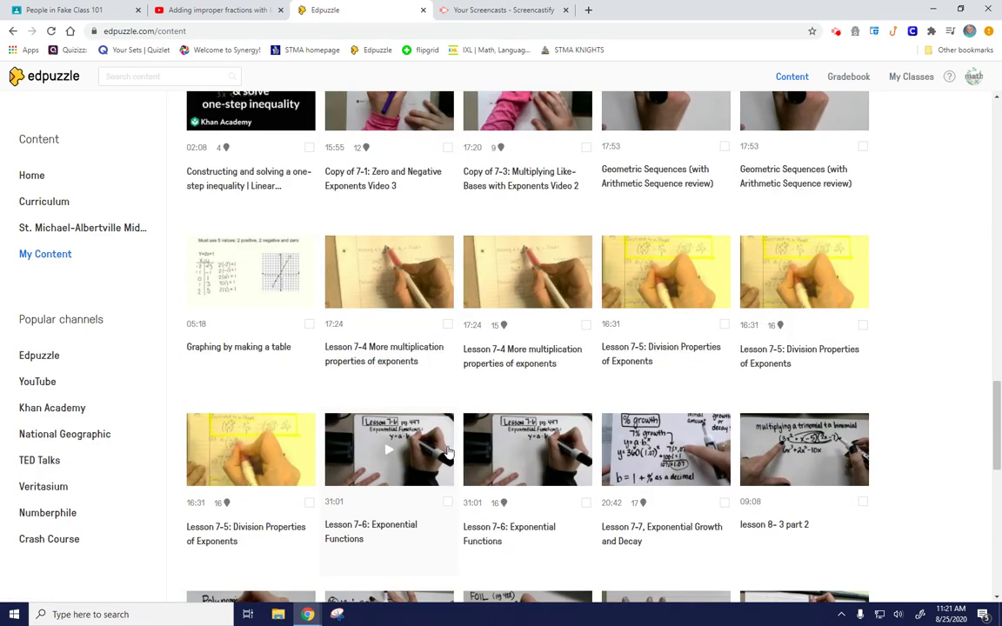
pyautogui.scroll(13, 448, 457)
pyautogui.scroll(8, 449, 452)
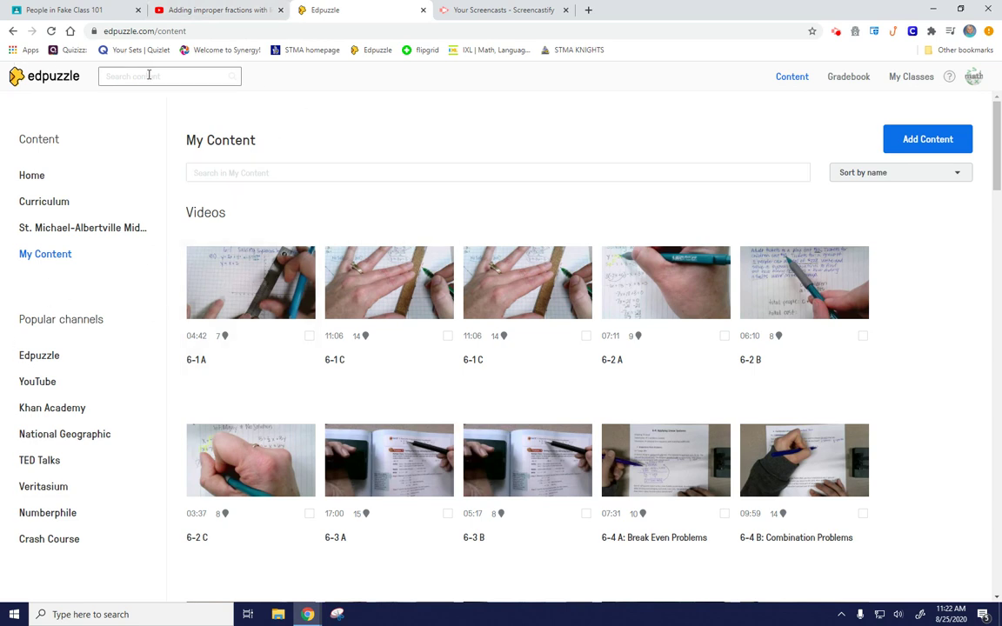
# Open the first "Adding improper fractions with like denominators - learn math online" video from the home page for editing.
pyautogui.click(32, 177)
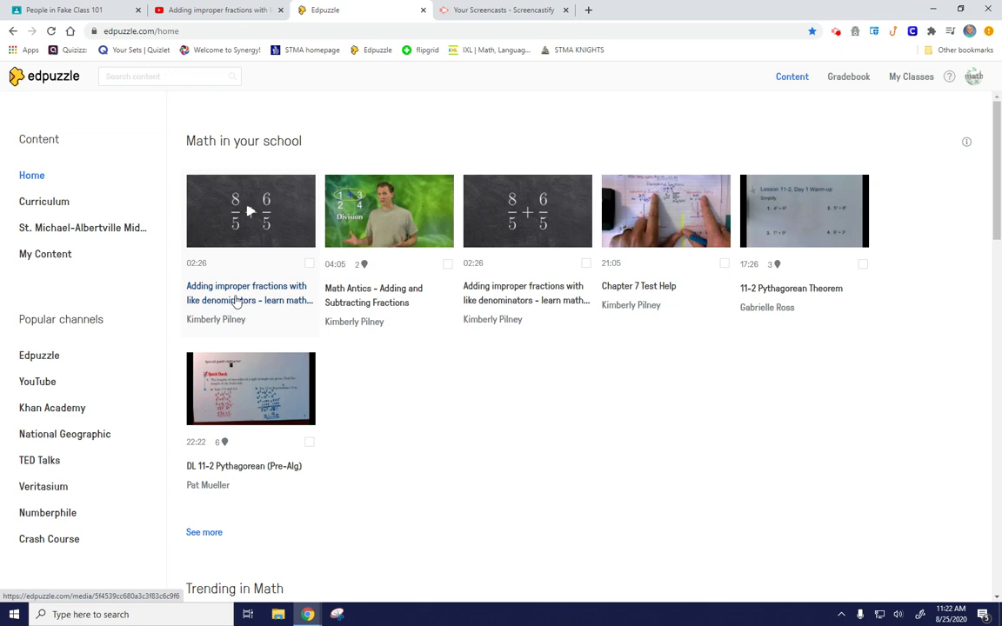
pyautogui.click(235, 300)
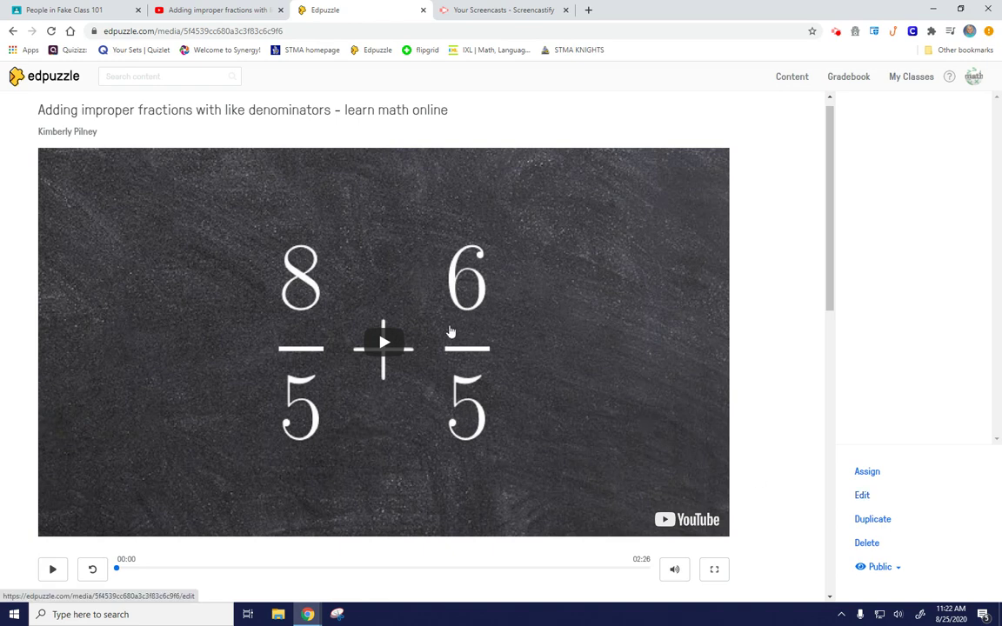
pyautogui.click(862, 496)
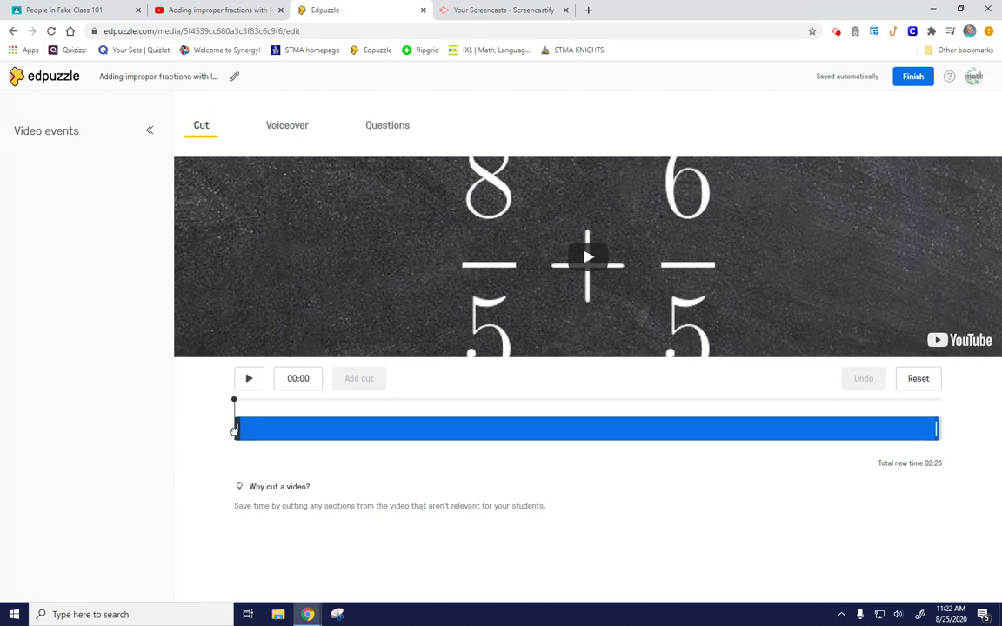
# Trim about 2 seconds off the start of the video and preview the new beginning.
pyautogui.click(237, 428)
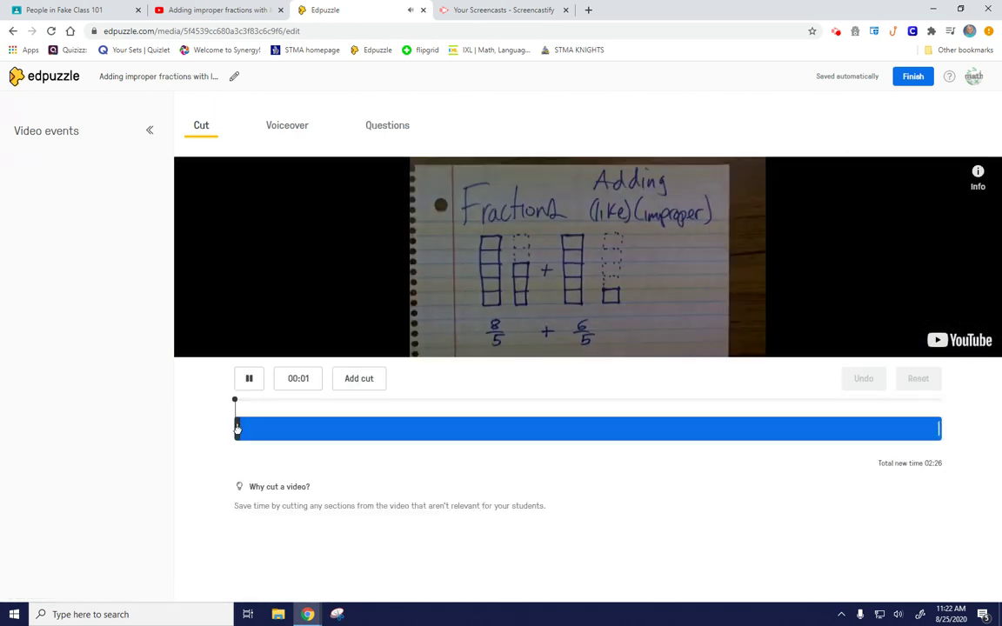
pyautogui.moveTo(238, 428); pyautogui.dragTo(244, 428)
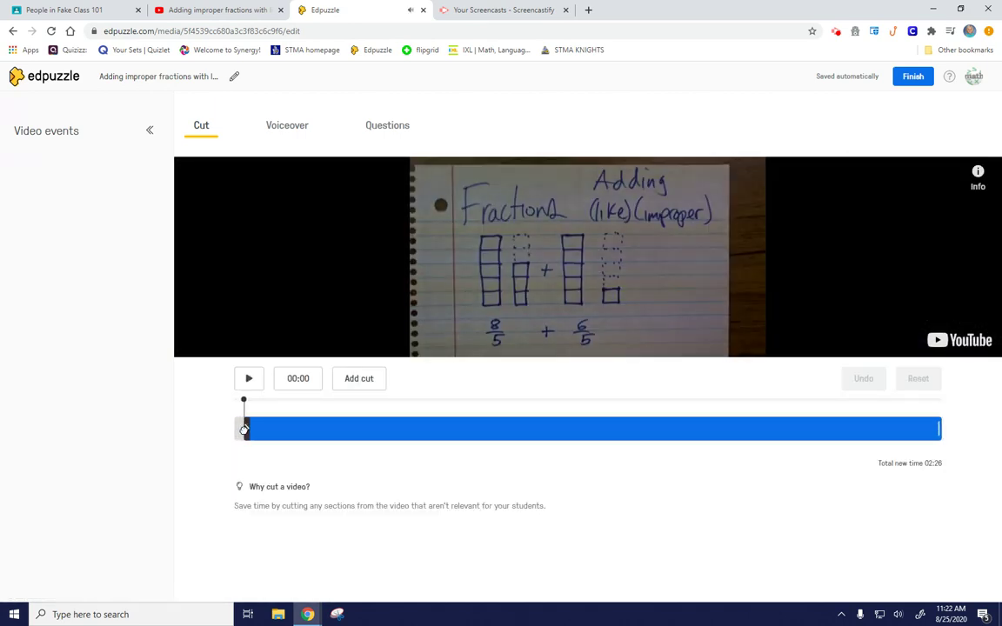
pyautogui.click(249, 379)
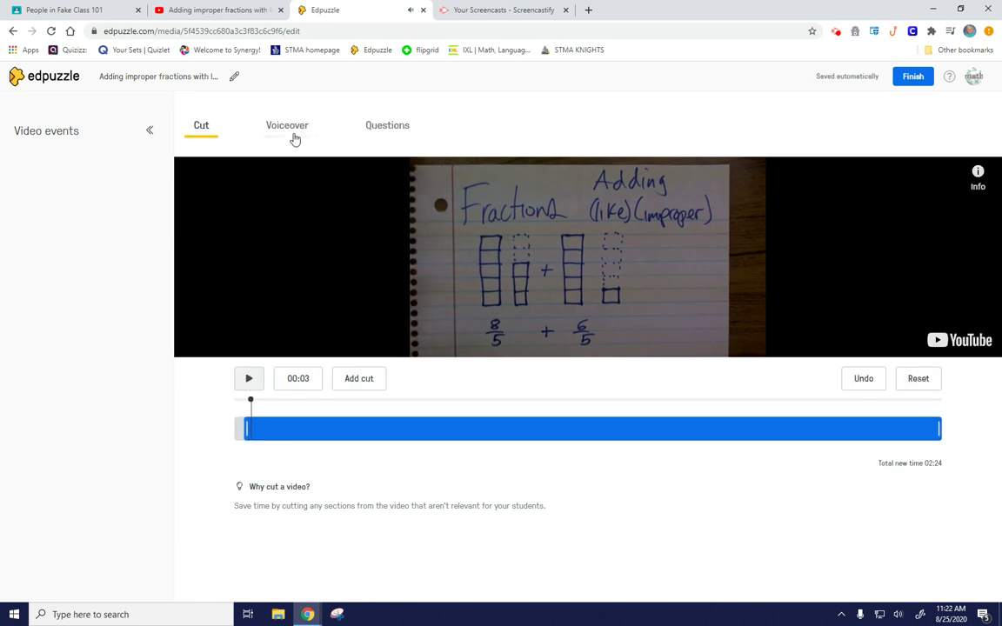
# Start a multiple-choice question at 00:22 of the video asking "What do you think the answer to this addition problem is?".
pyautogui.click(401, 129)
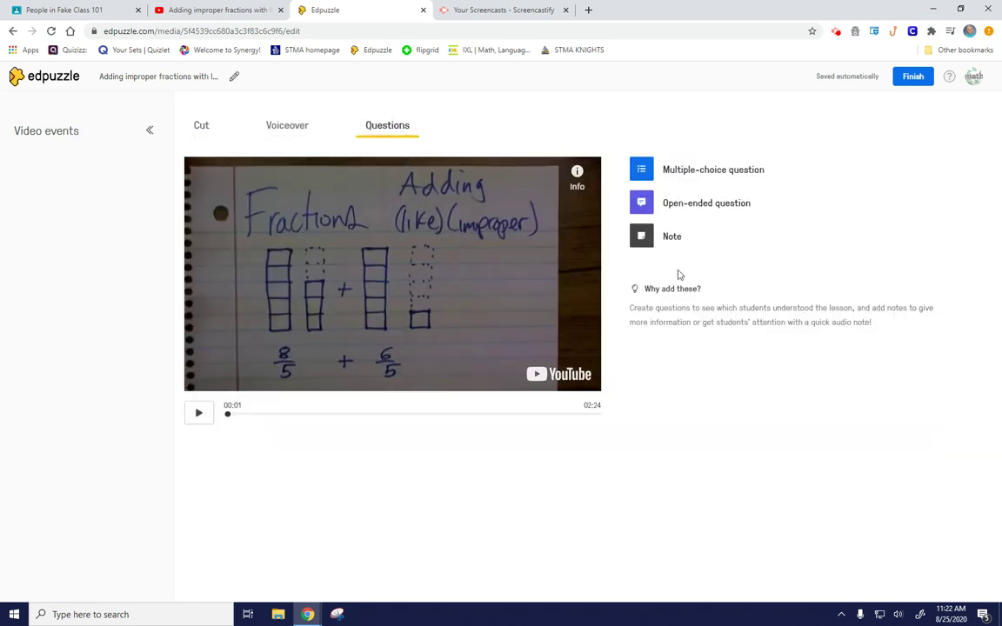
pyautogui.click(198, 416)
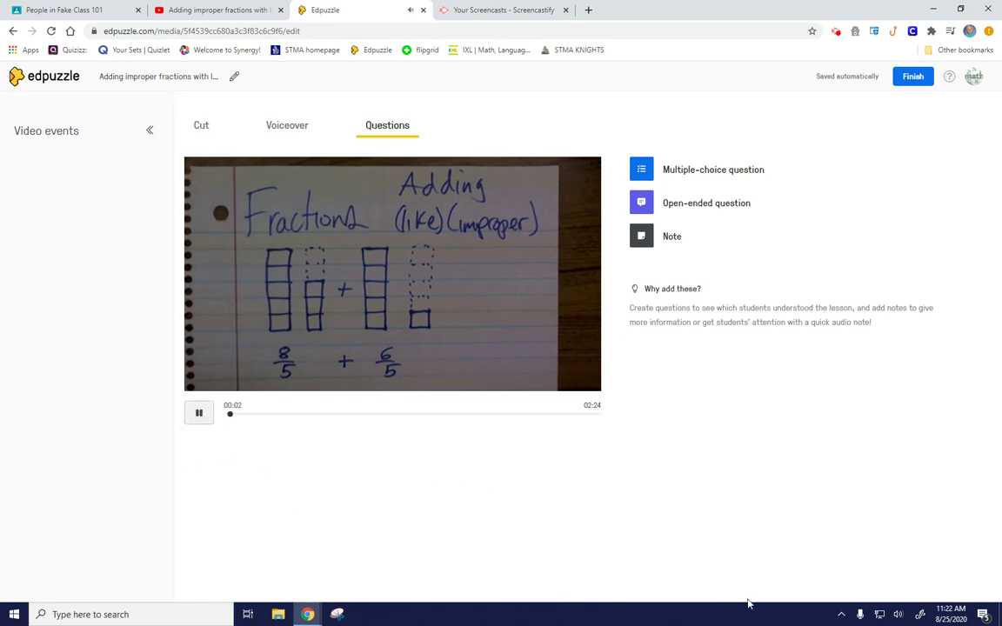
pyautogui.click(263, 415)
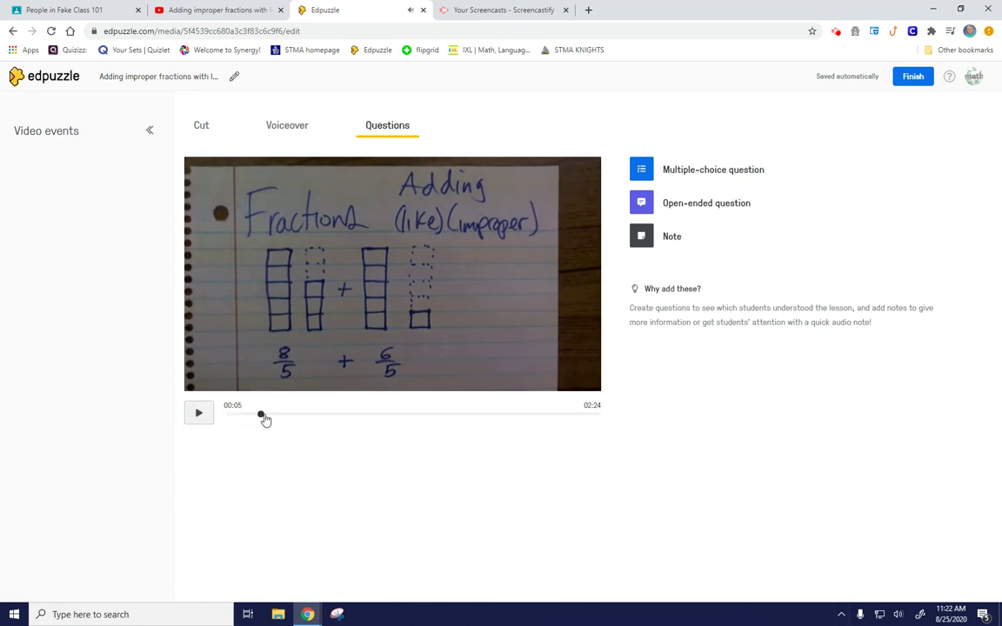
pyautogui.click(199, 414)
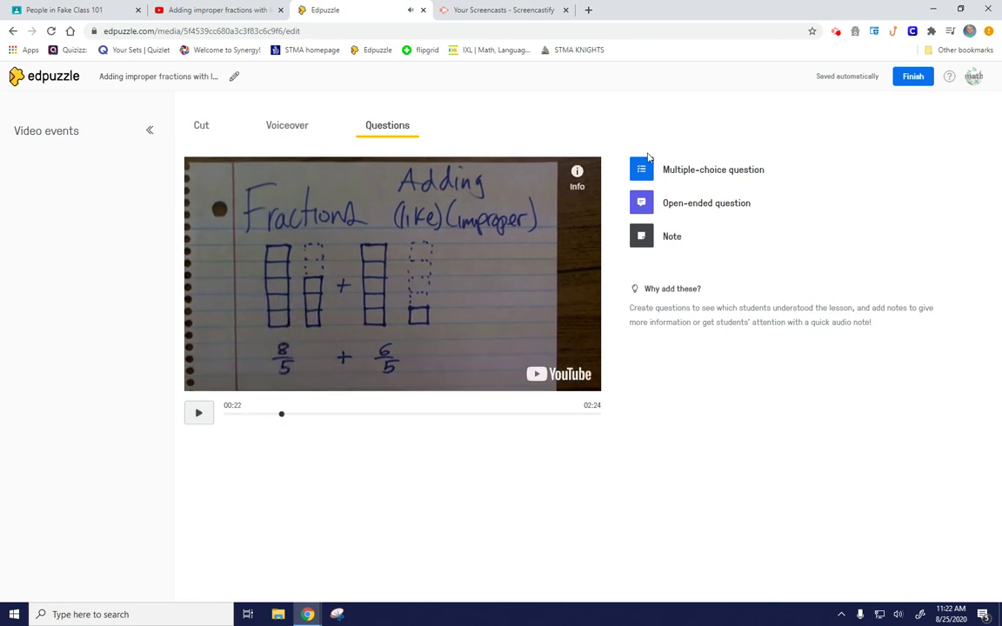
pyautogui.click(713, 173)
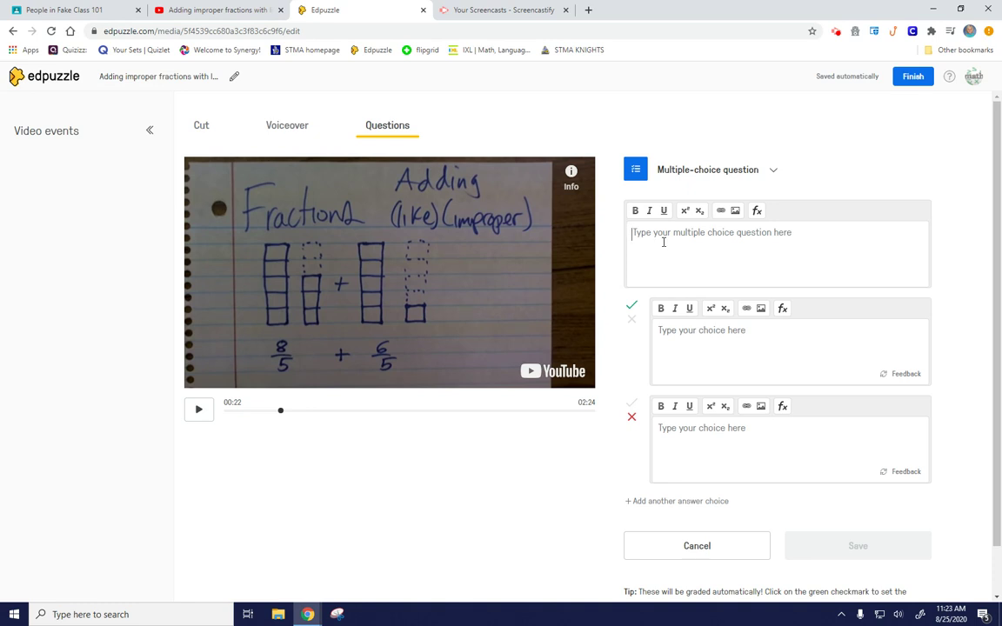
pyautogui.write('What do you thi')
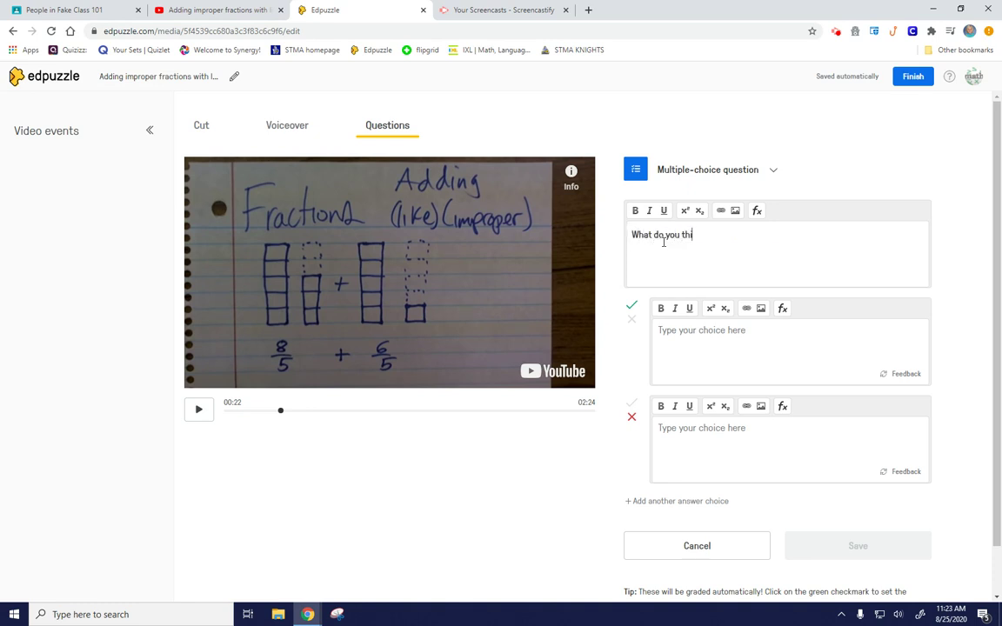
pyautogui.write('nk the answer to this addition pro')
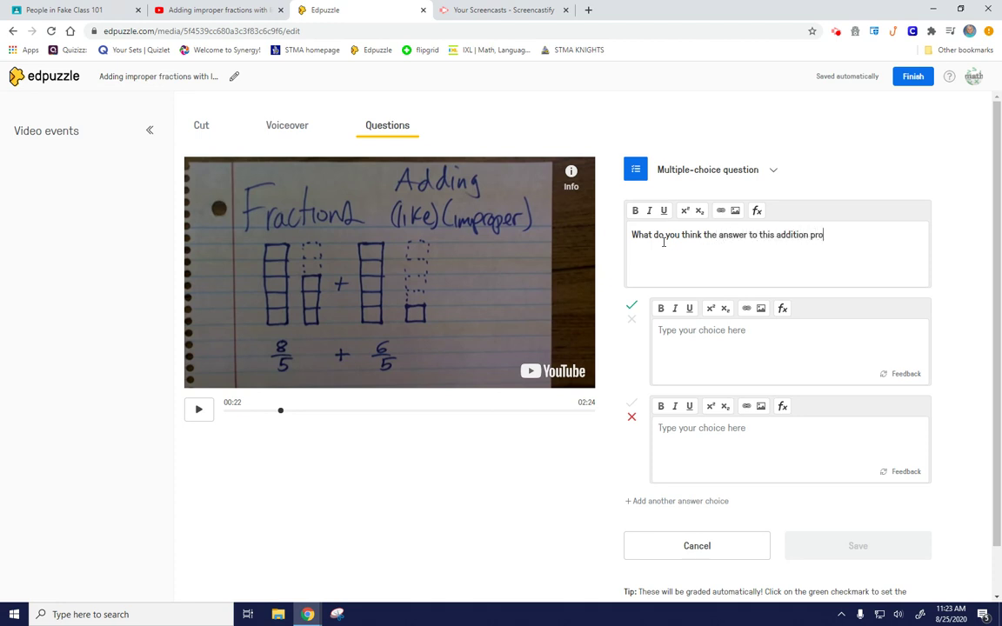
pyautogui.write('blem is?')
# Enter 14/10 as an incorrect answer choice and 14/5 as a correct one.
pyautogui.click(678, 330)
pyautogui.write('14/10')
pyautogui.click(632, 306)
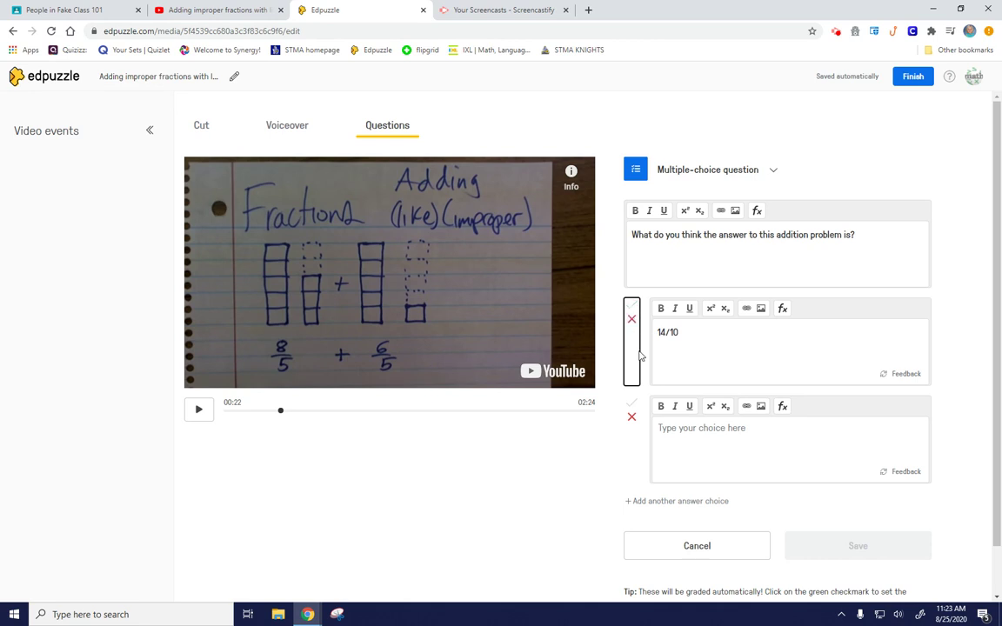
pyautogui.click(632, 404)
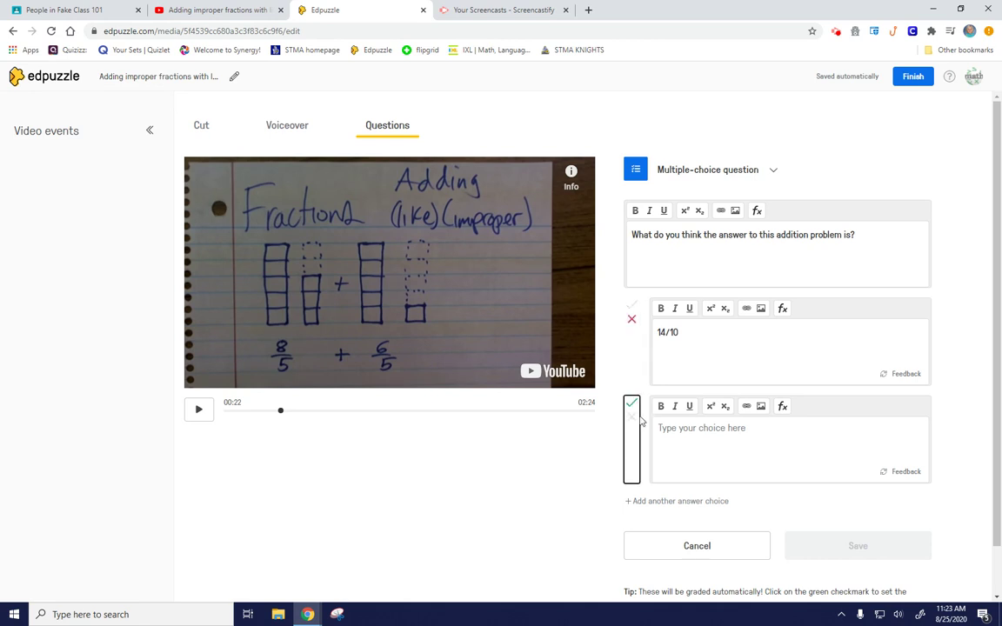
pyautogui.click(682, 439)
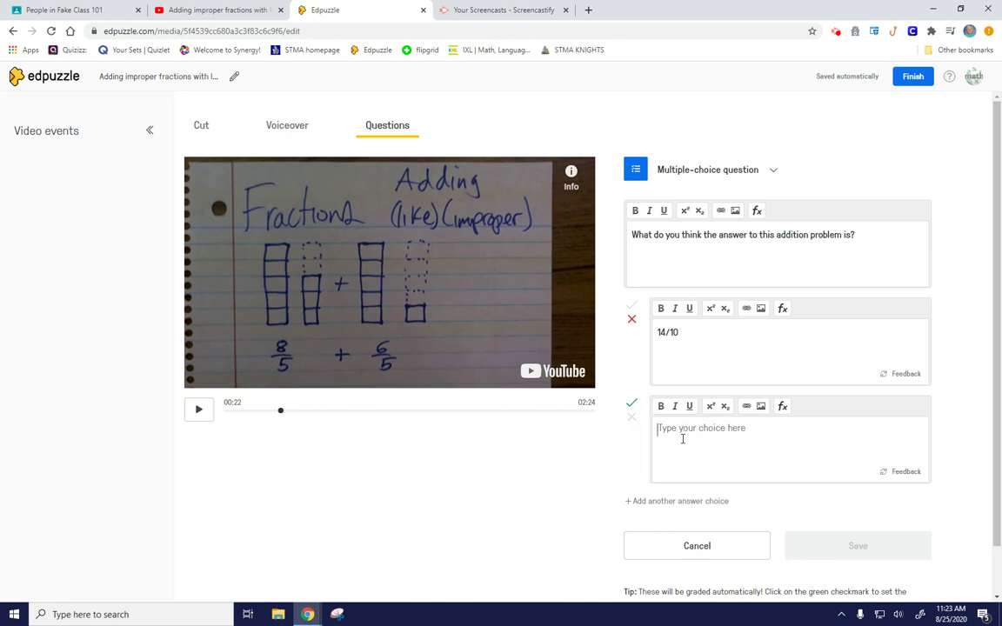
pyautogui.write('14/5')
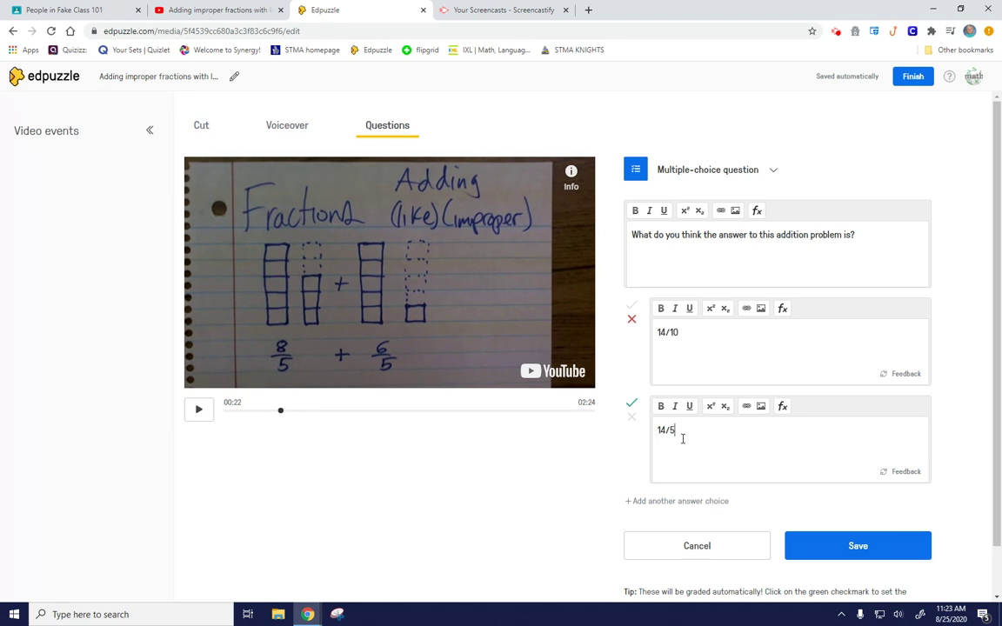
# Add a third answer choice, 2 4/5, marked as correct, and save the multiple-choice question.
pyautogui.click(687, 502)
pyautogui.click(632, 503)
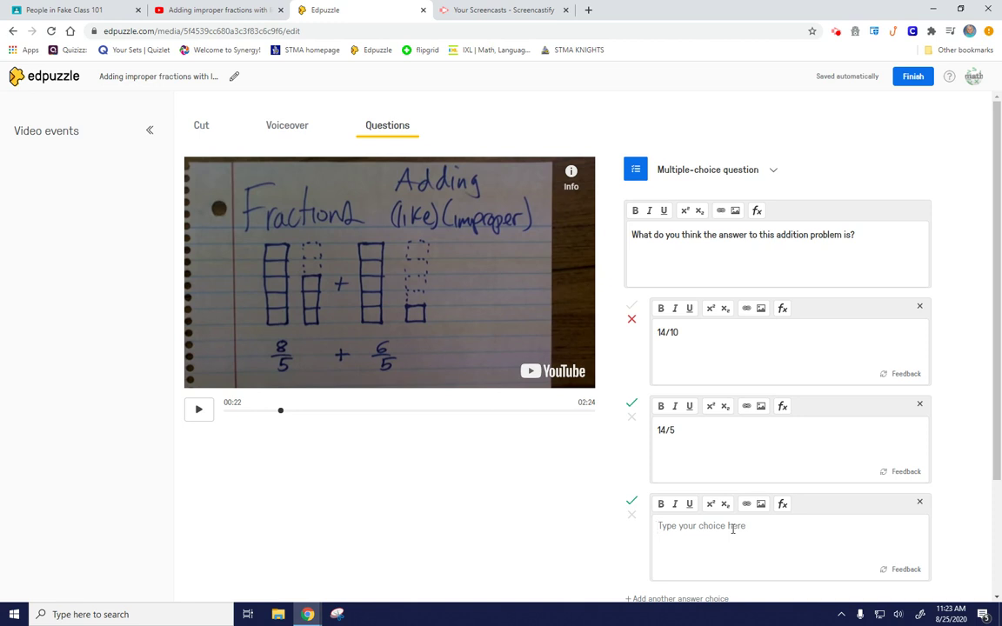
pyautogui.write('2 4/5')
pyautogui.scroll(-1, 722, 539)
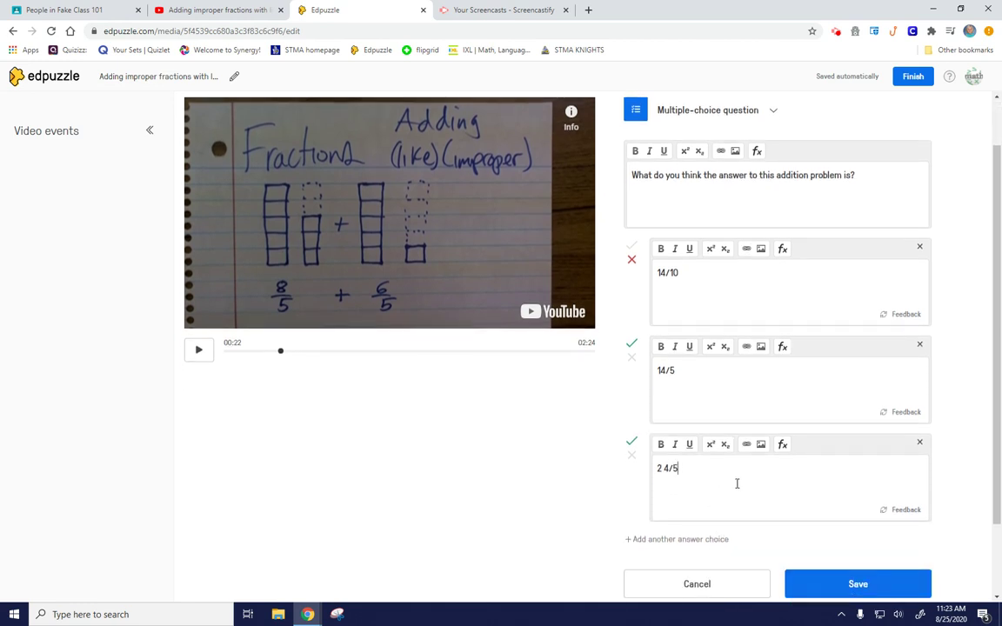
pyautogui.scroll(-2, 735, 482)
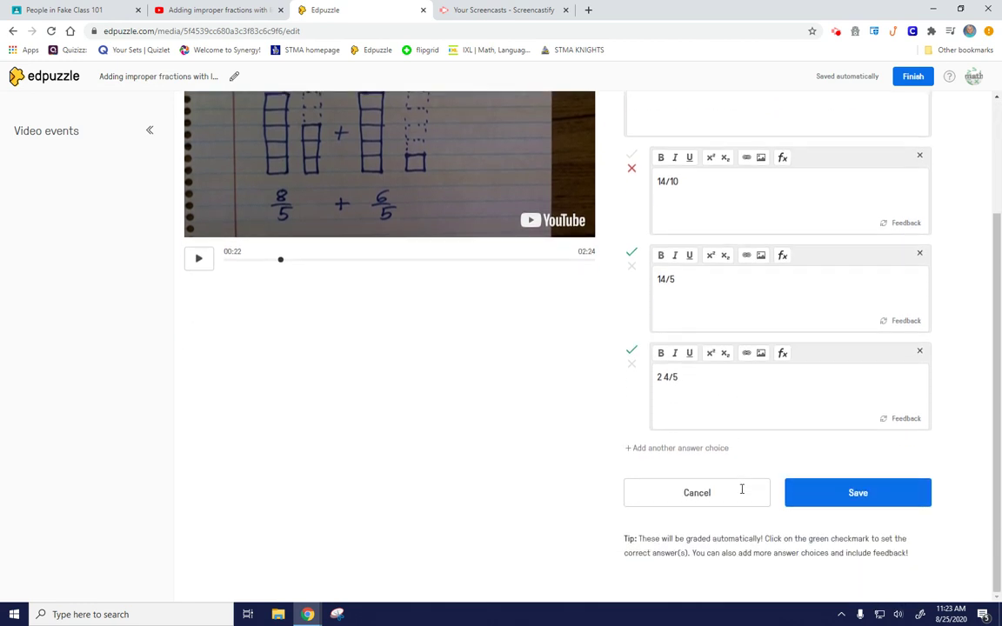
pyautogui.click(855, 493)
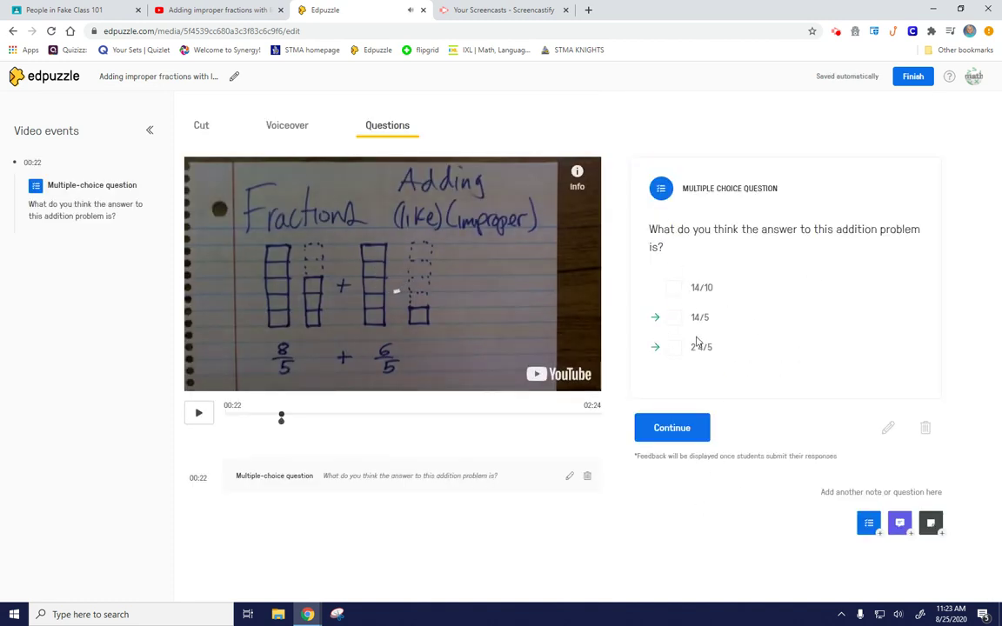
# Add a note at 00:23 of the video reading "** be sure to keep the denominator the same. DO NOT ADD THEM!".
pyautogui.click(677, 426)
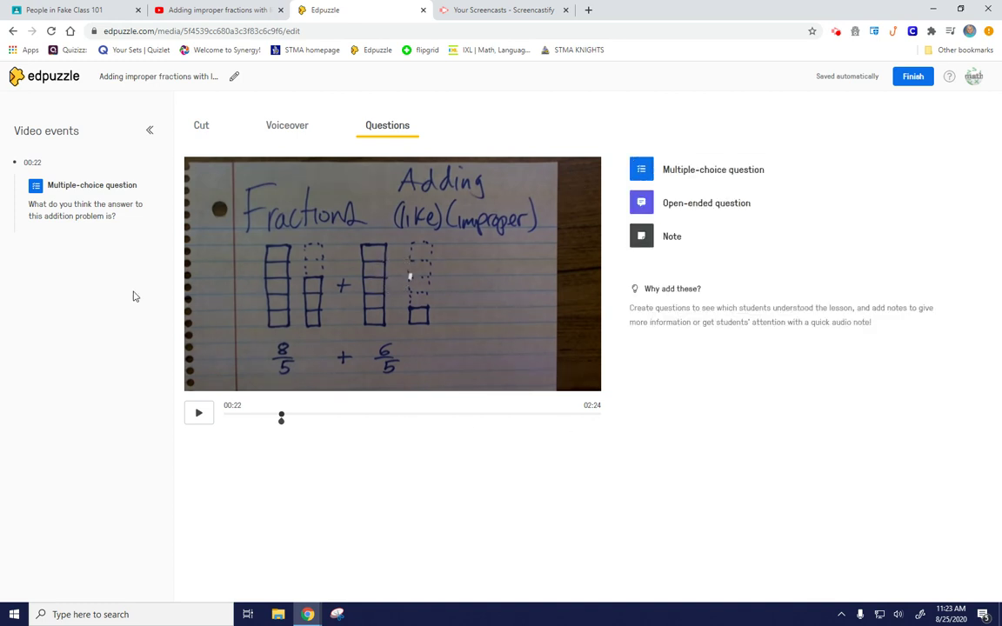
pyautogui.click(201, 412)
pyautogui.click(201, 412)
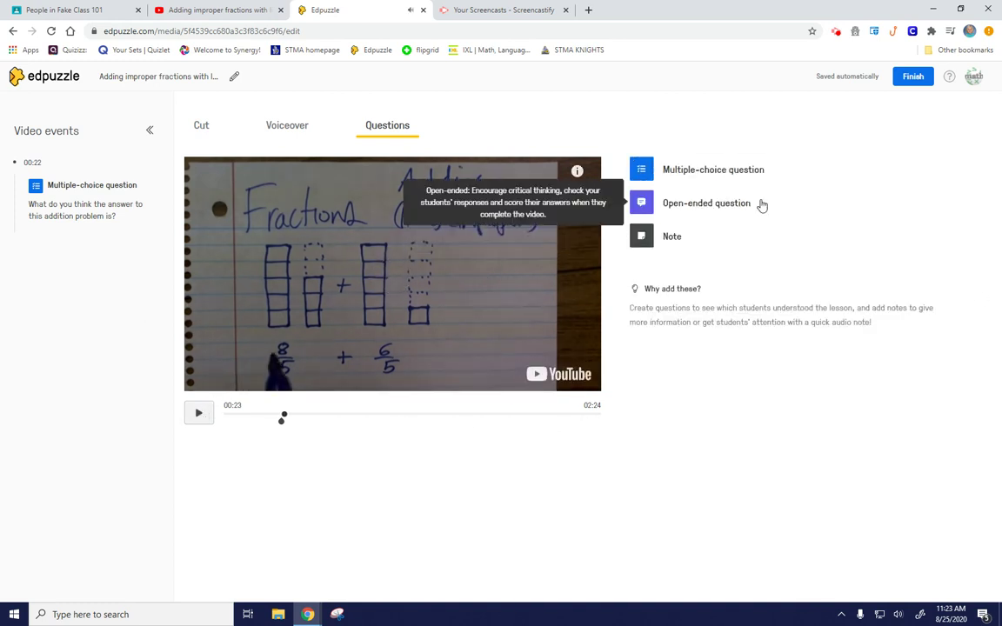
pyautogui.click(673, 245)
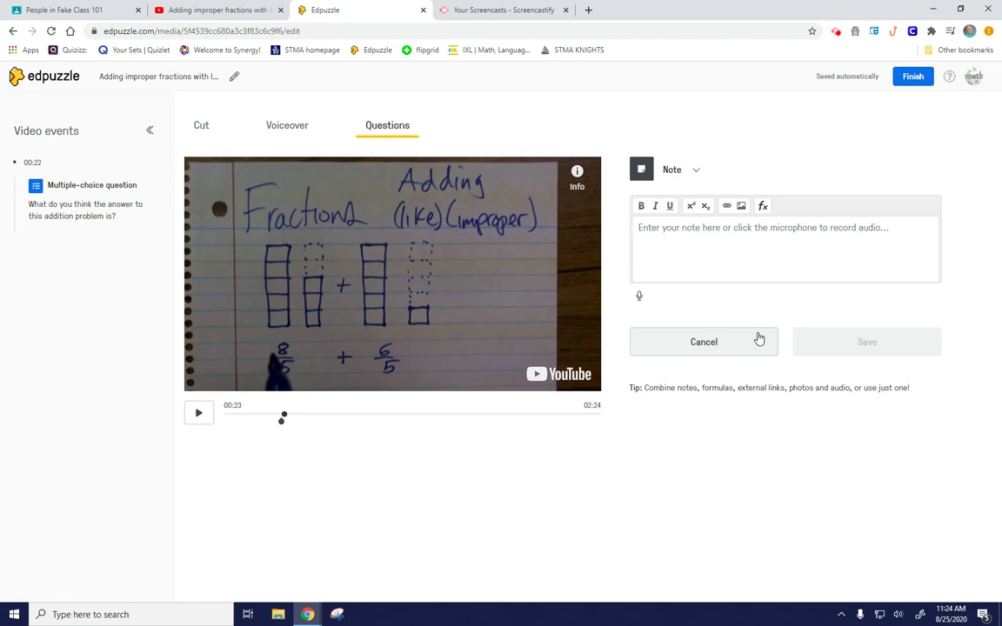
pyautogui.write('*')
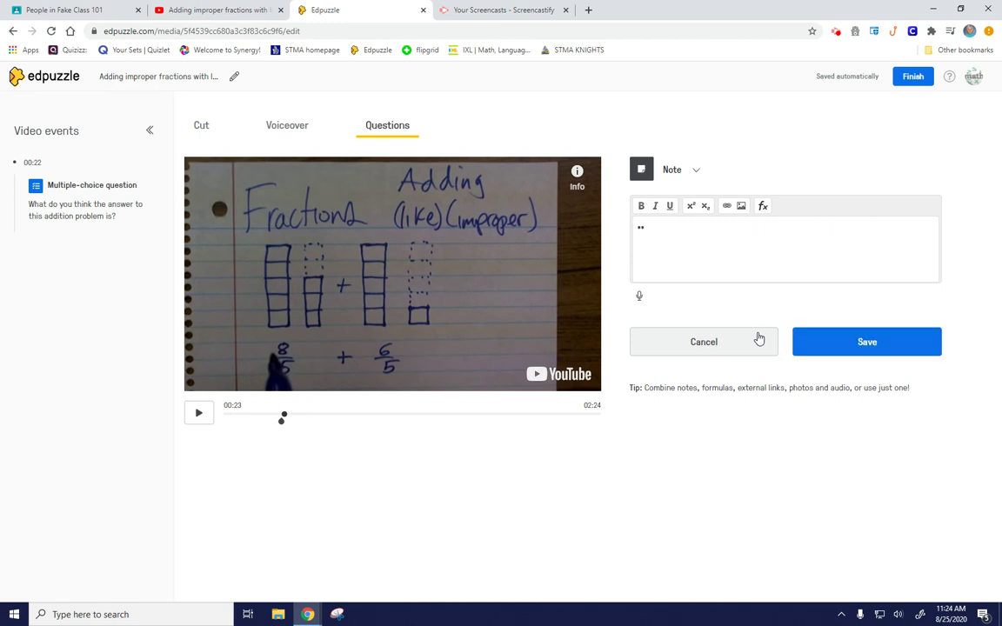
pyautogui.write('* be sure to keep the denominator t')
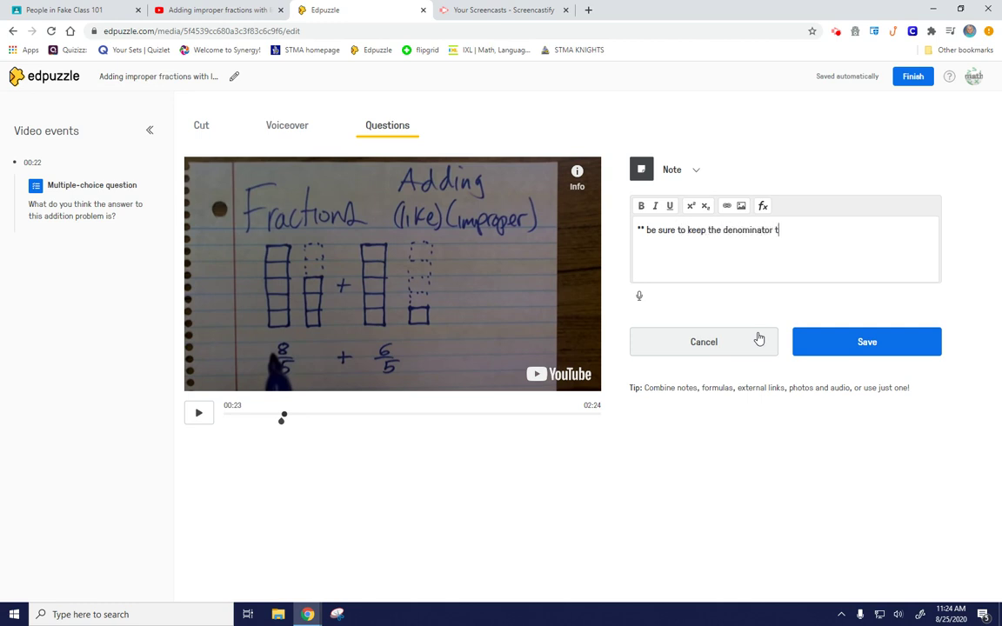
pyautogui.write('he same. DO NOT ADD THEM!')
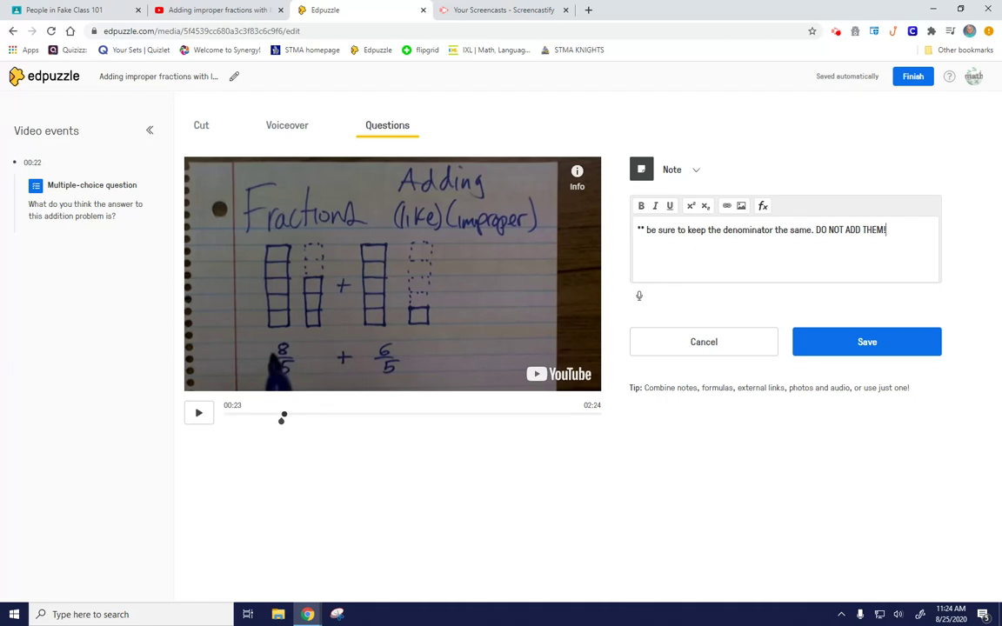
pyautogui.click(880, 348)
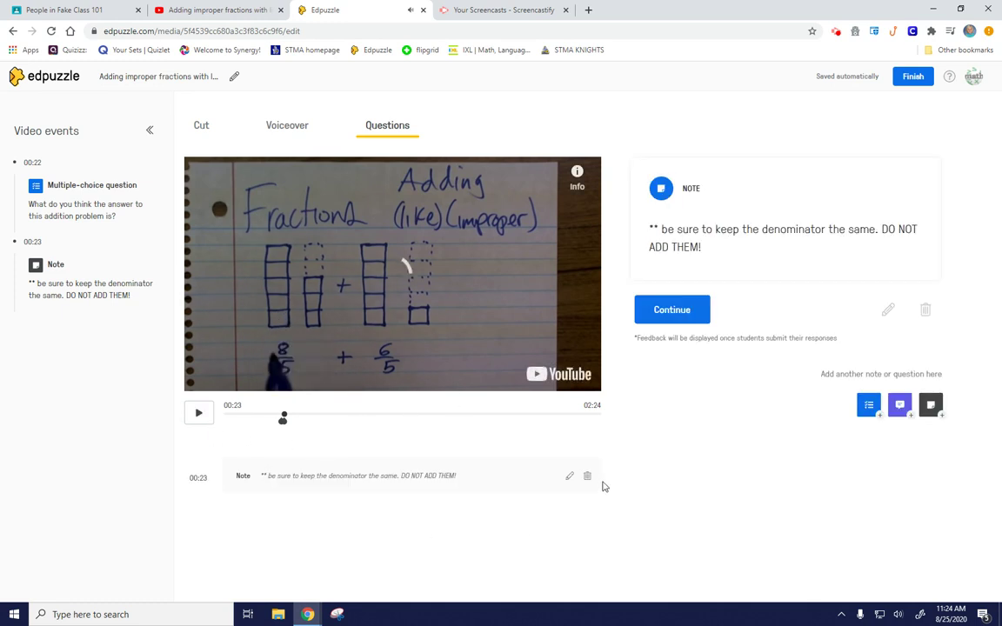
# Continue the video briefly past the note, finish editing the lesson, and look over its overview page.
pyautogui.click(686, 311)
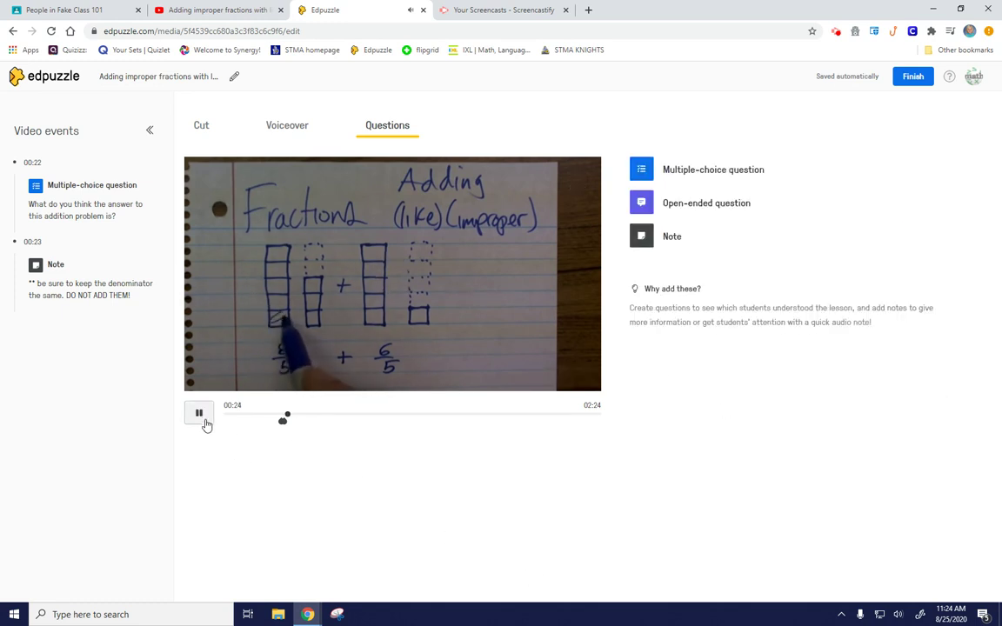
pyautogui.click(205, 422)
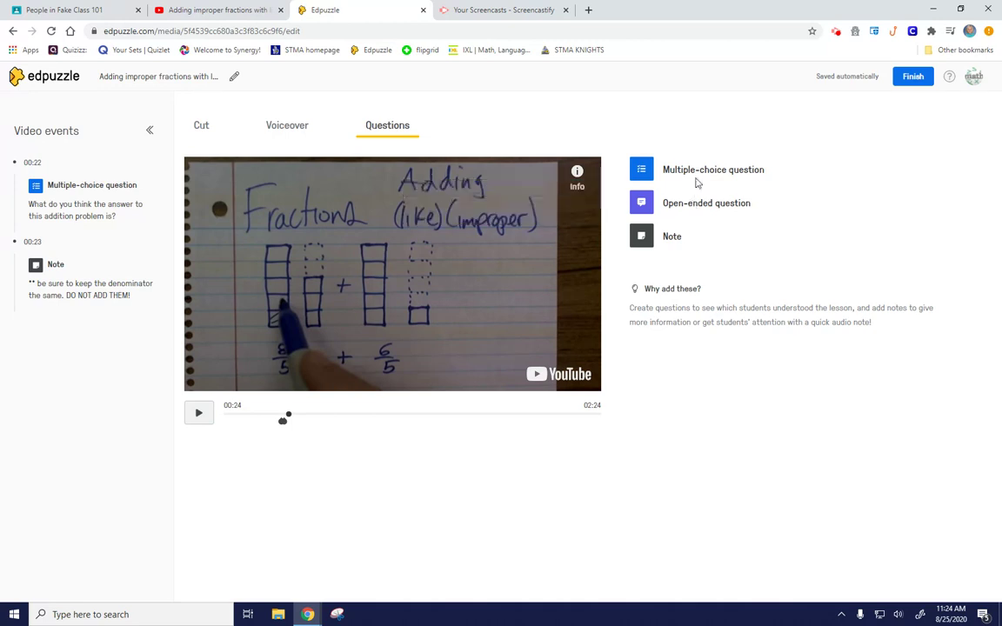
pyautogui.click(912, 78)
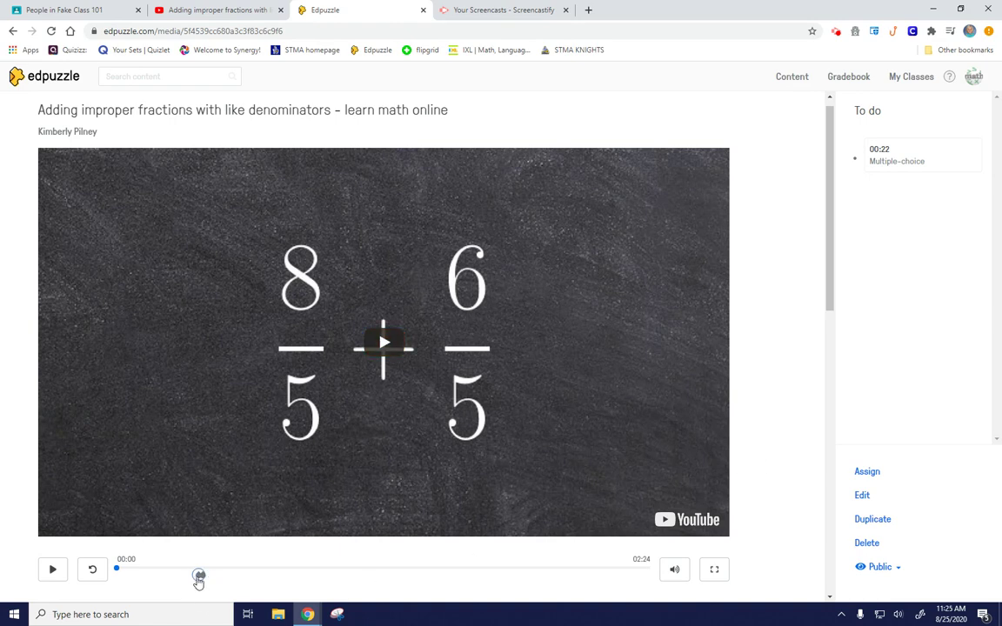
pyautogui.scroll(-3, 296, 585)
pyautogui.scroll(3, 295, 586)
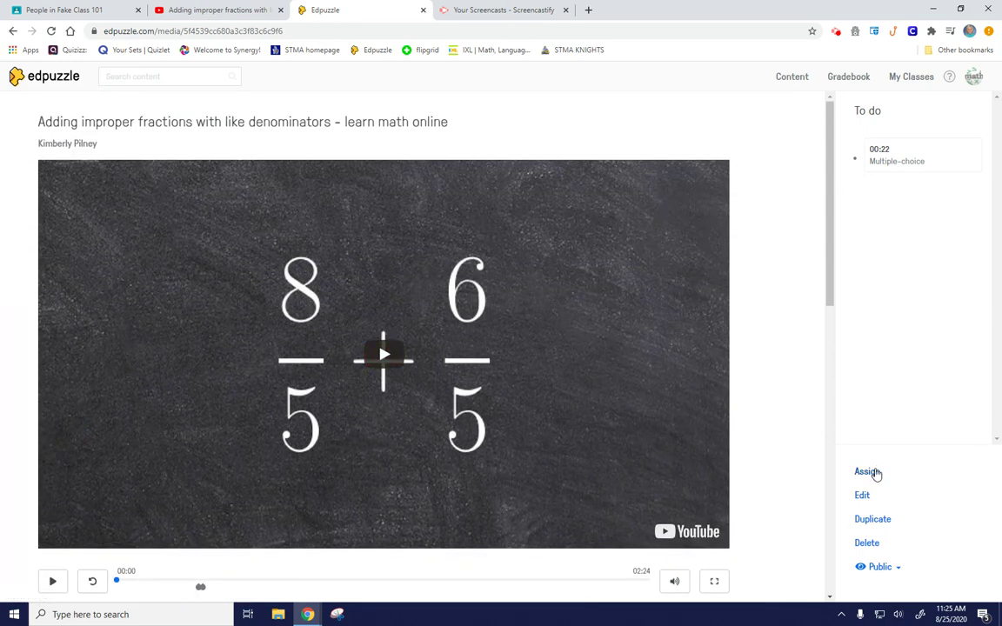
# Choose Fake Class 101 for the lesson assignment and set the start date to August 26, 2020 at 8:00 am.
pyautogui.click(869, 472)
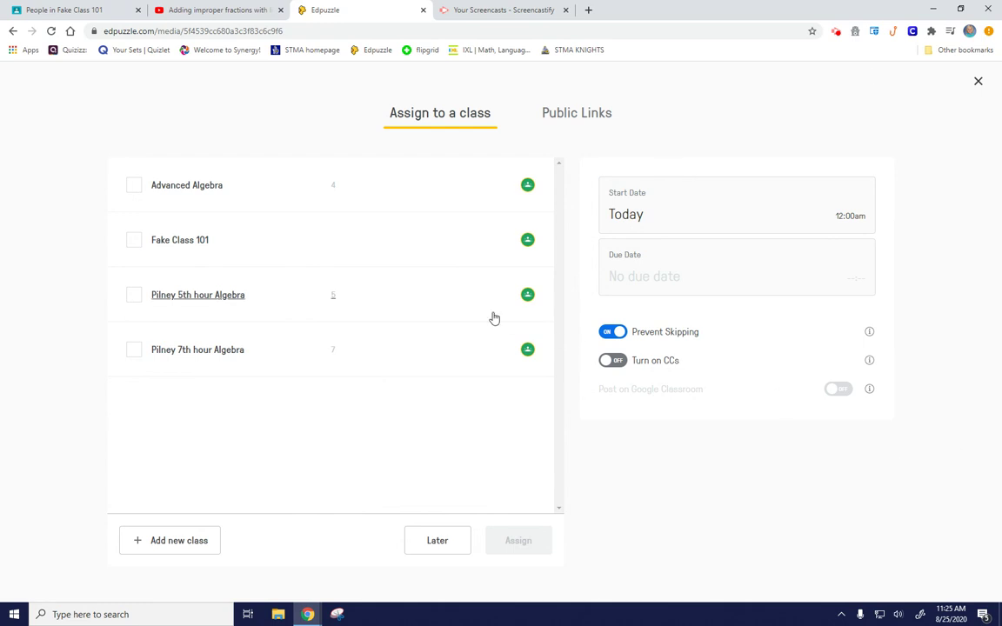
pyautogui.click(133, 240)
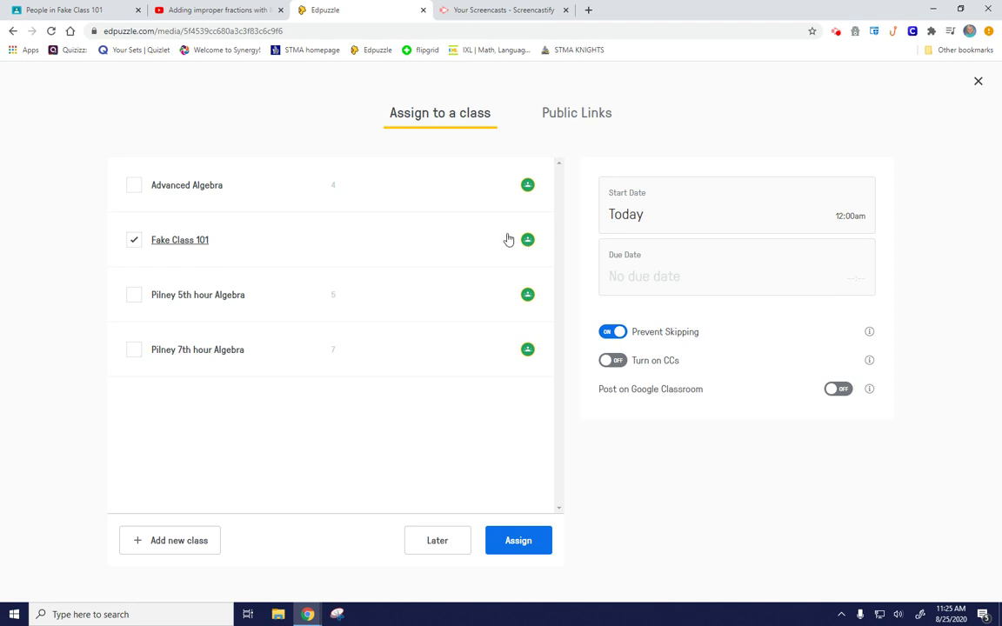
pyautogui.click(748, 213)
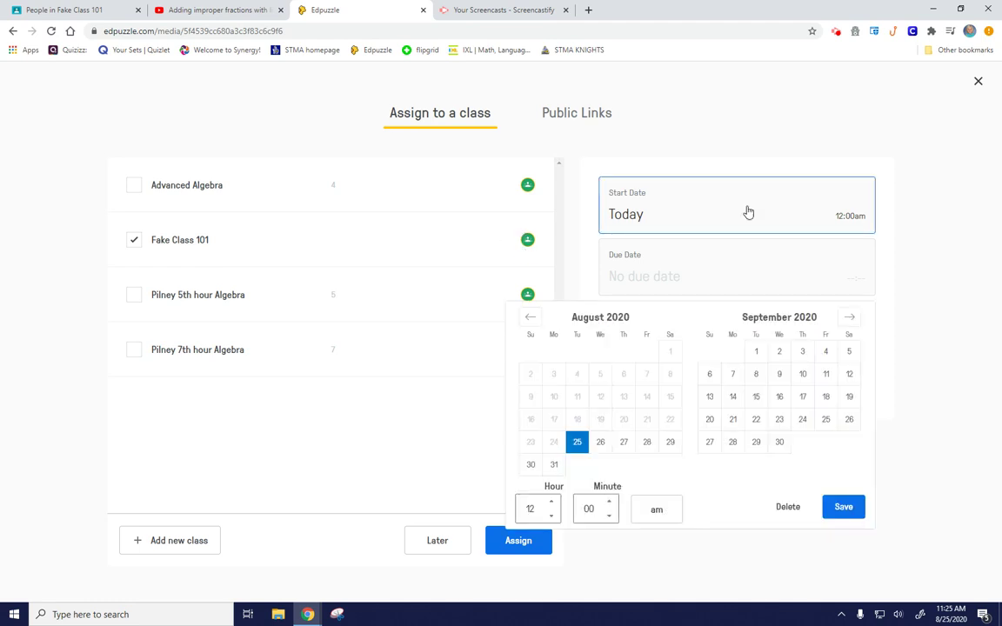
pyautogui.click(600, 442)
pyautogui.click(550, 517)
pyautogui.click(550, 517)
pyautogui.click(551, 517)
pyautogui.click(551, 517)
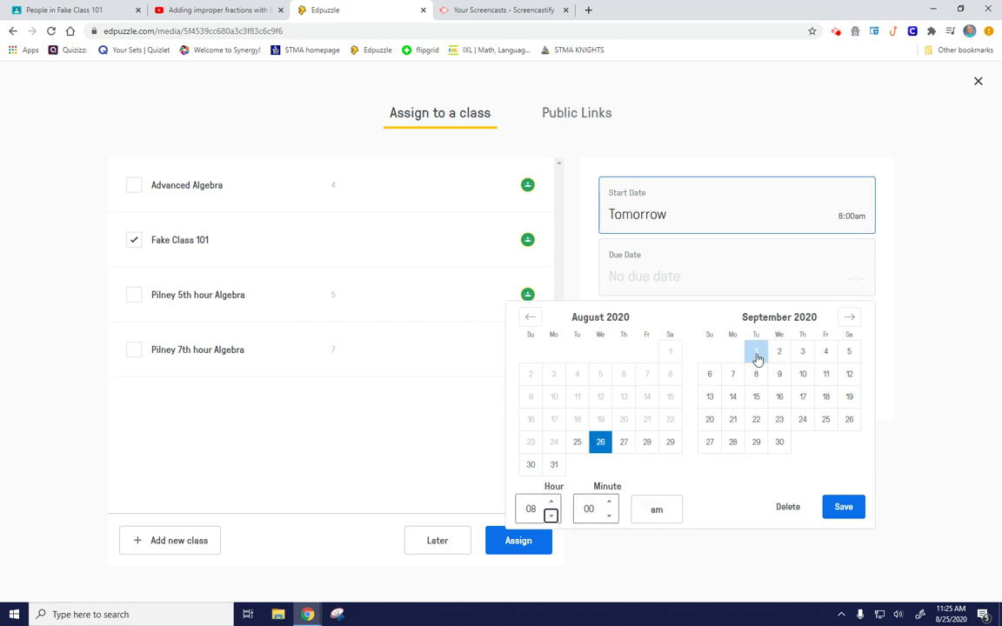
pyautogui.click(843, 507)
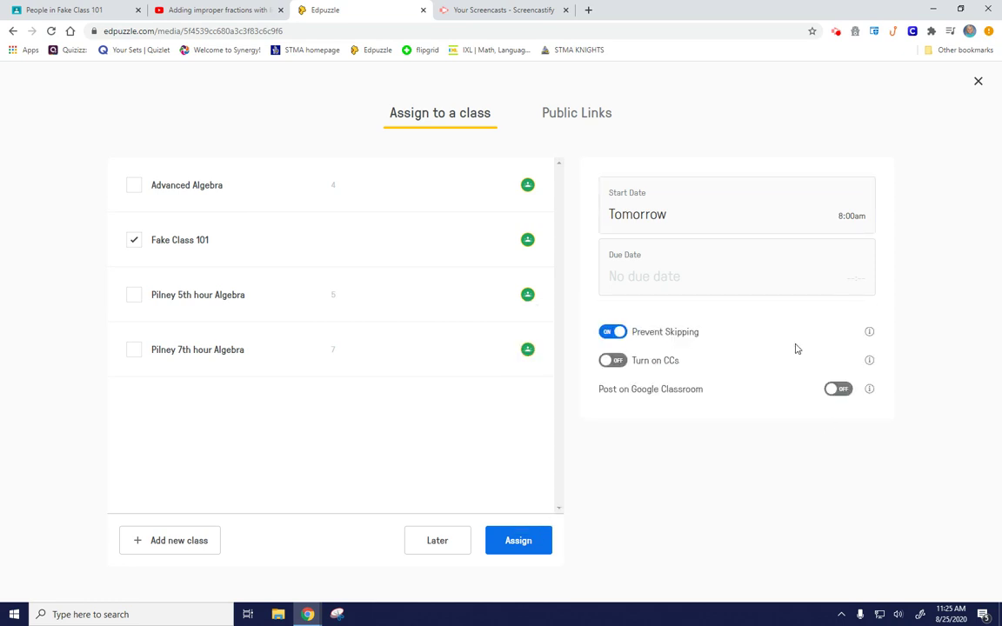
# Set the assignment's due date to August 28 at 11:59 pm and enable closed captions.
pyautogui.click(623, 287)
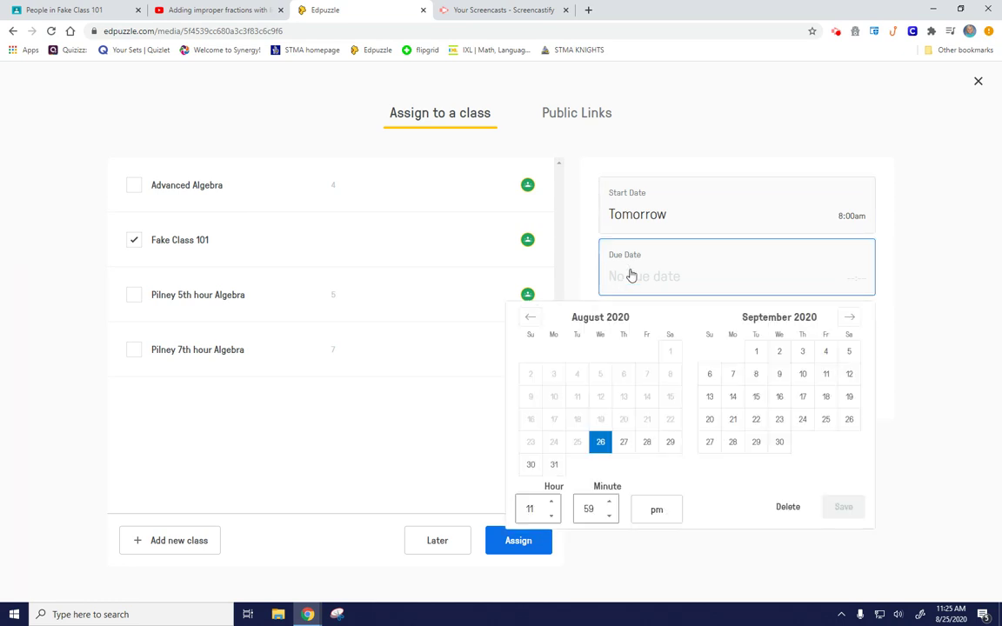
pyautogui.click(648, 445)
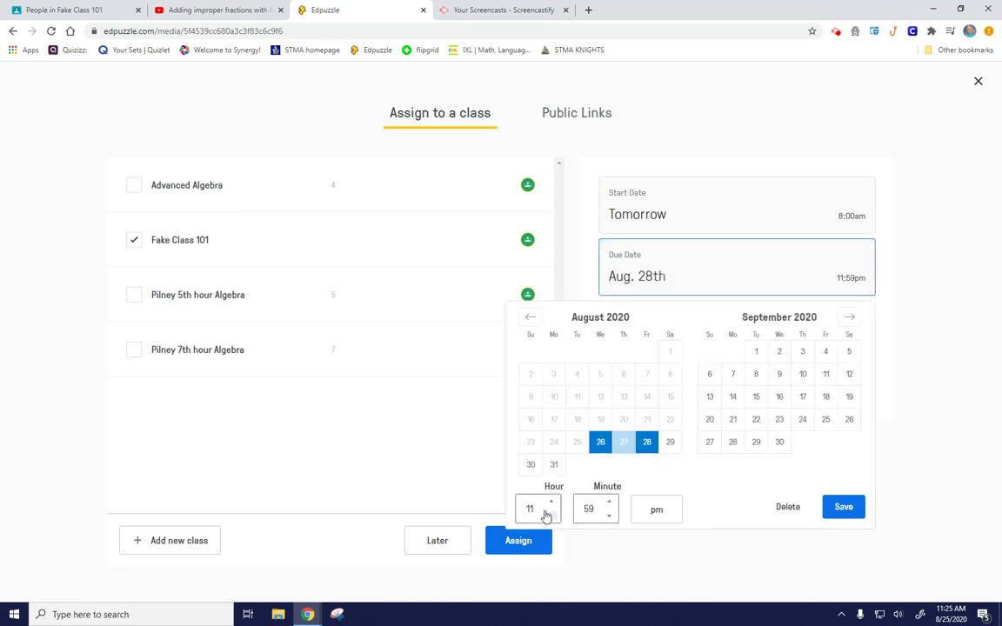
pyautogui.click(841, 508)
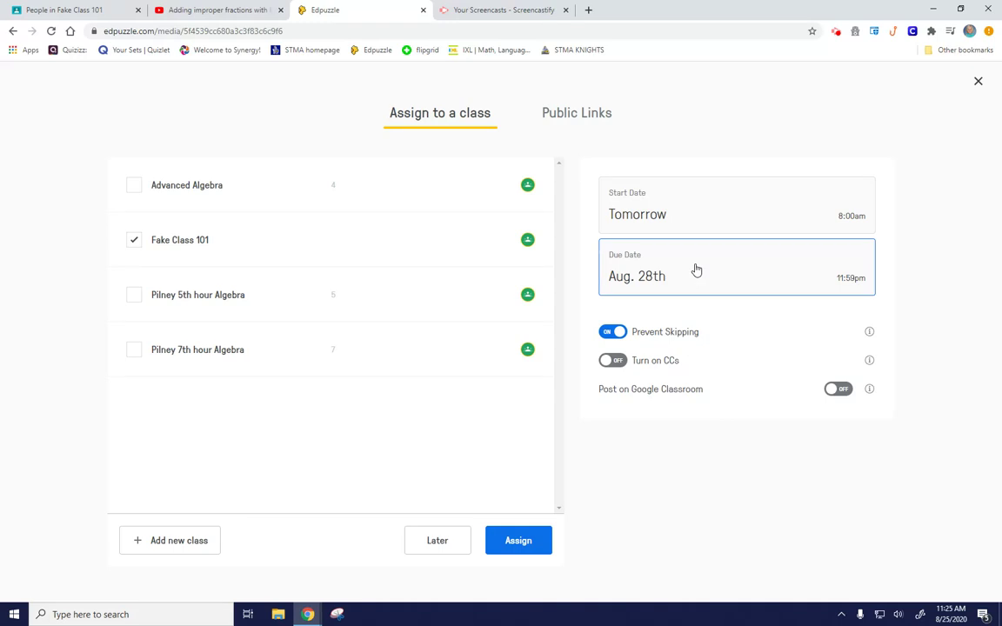
pyautogui.click(615, 361)
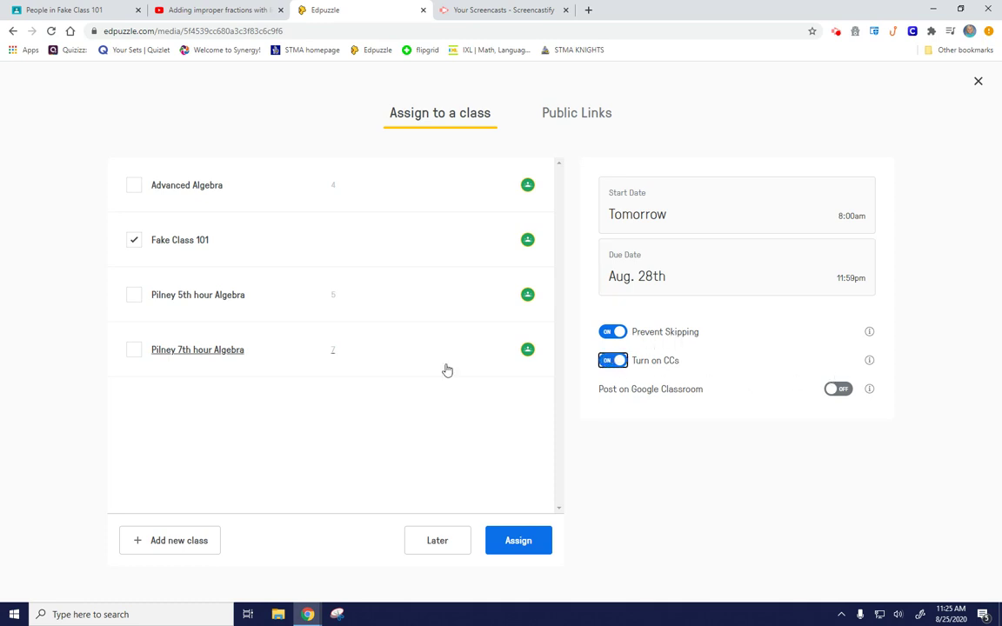
# Turn on posting to Google Classroom, assign the lesson to the class, and check the assignment's questions.
pyautogui.moveTo(871, 361)
pyautogui.click(841, 392)
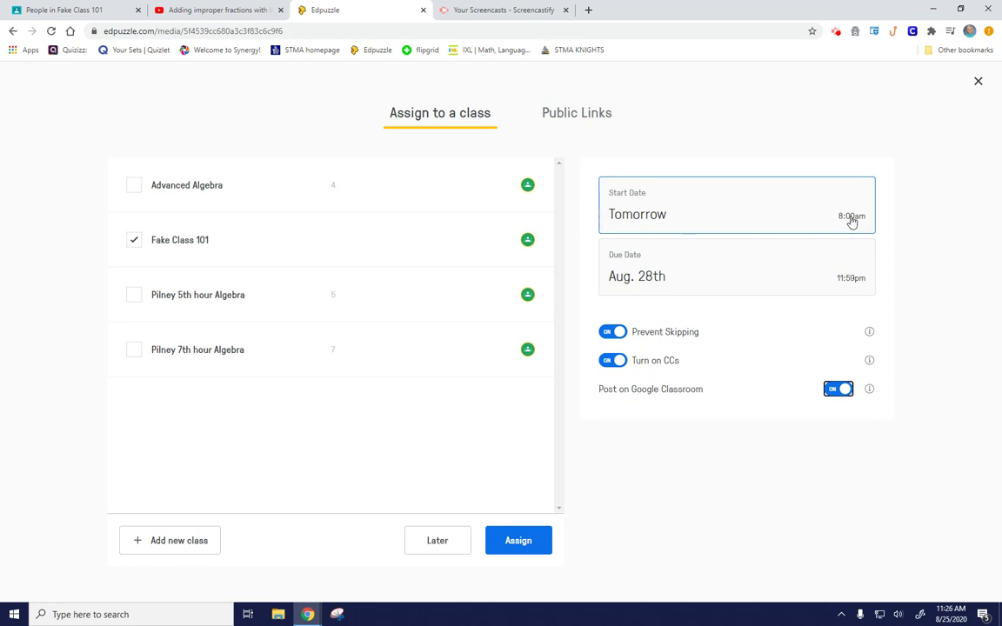
pyautogui.click(512, 545)
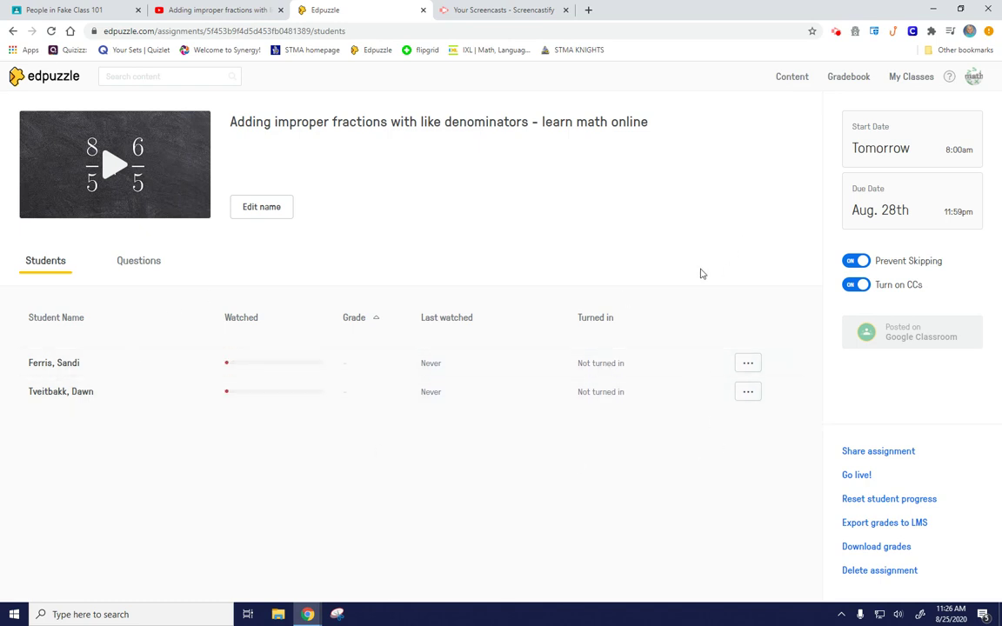
pyautogui.click(145, 263)
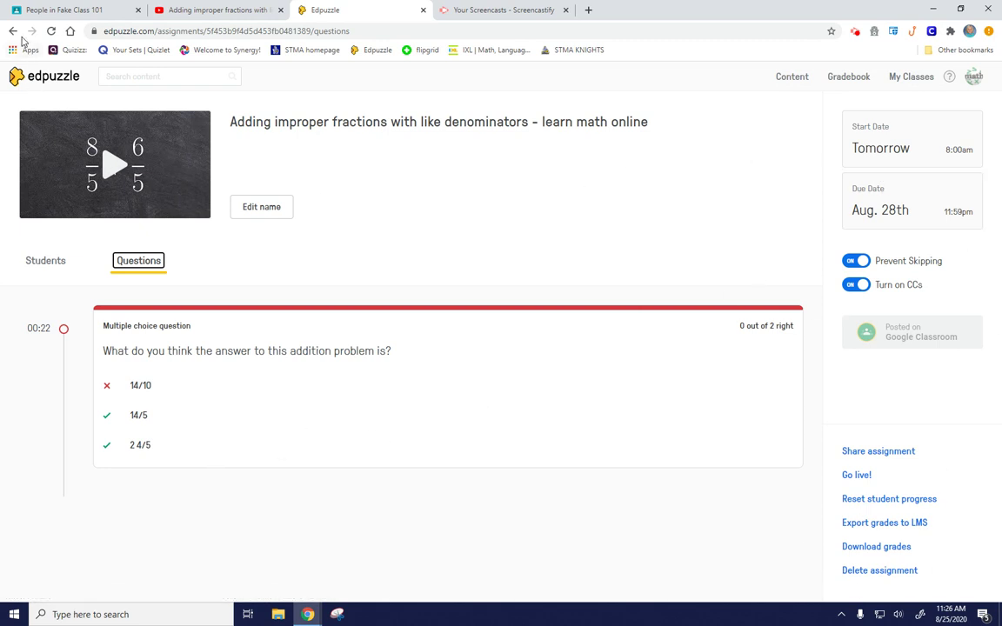
# Open the gradebook and look through the Advanced Algebra students' scores across lessons.
pyautogui.click(34, 82)
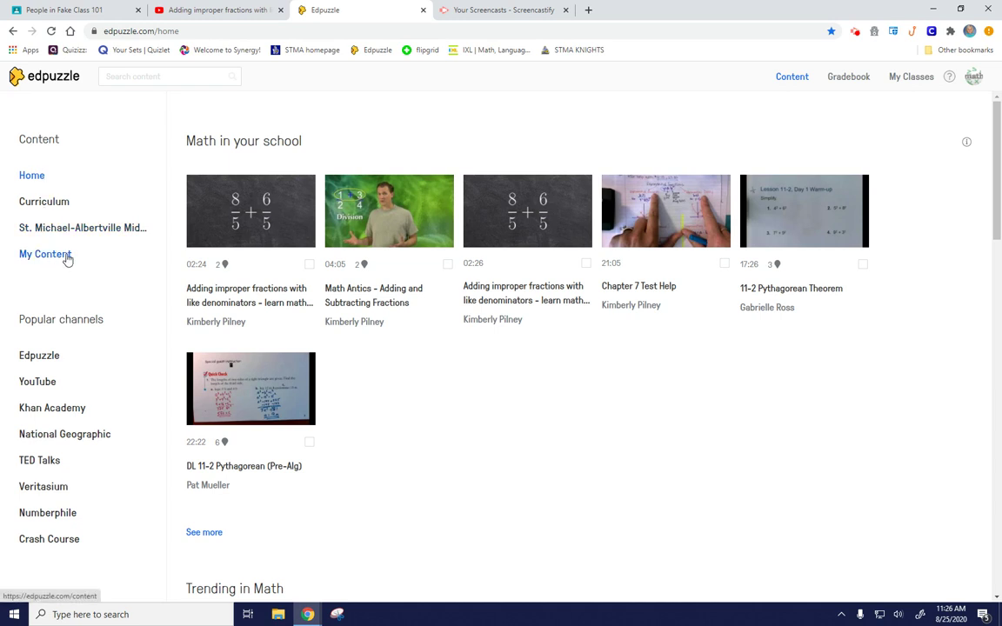
pyautogui.click(859, 79)
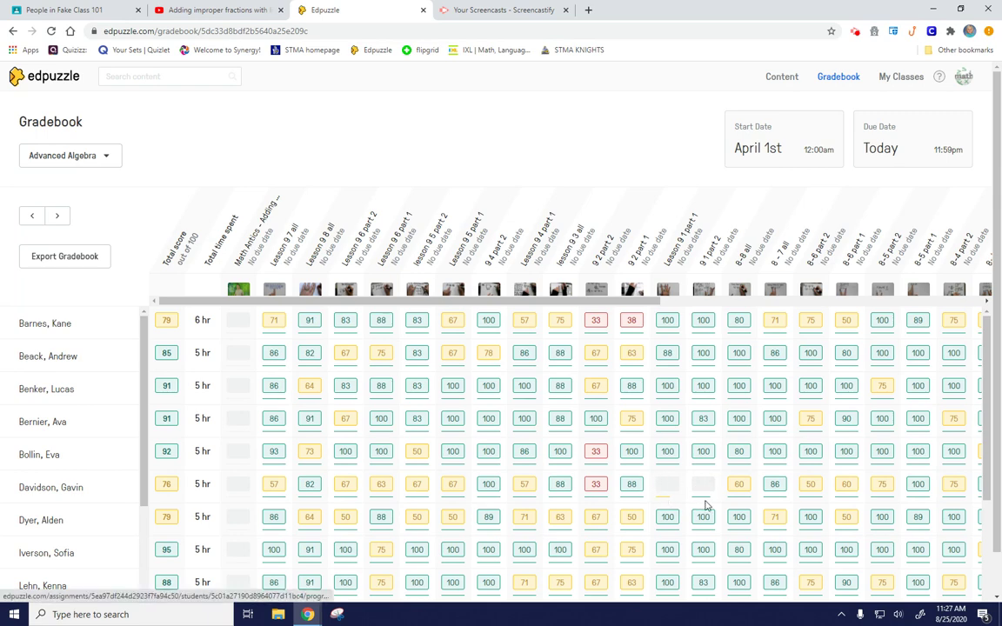
pyautogui.scroll(-1, 701, 490)
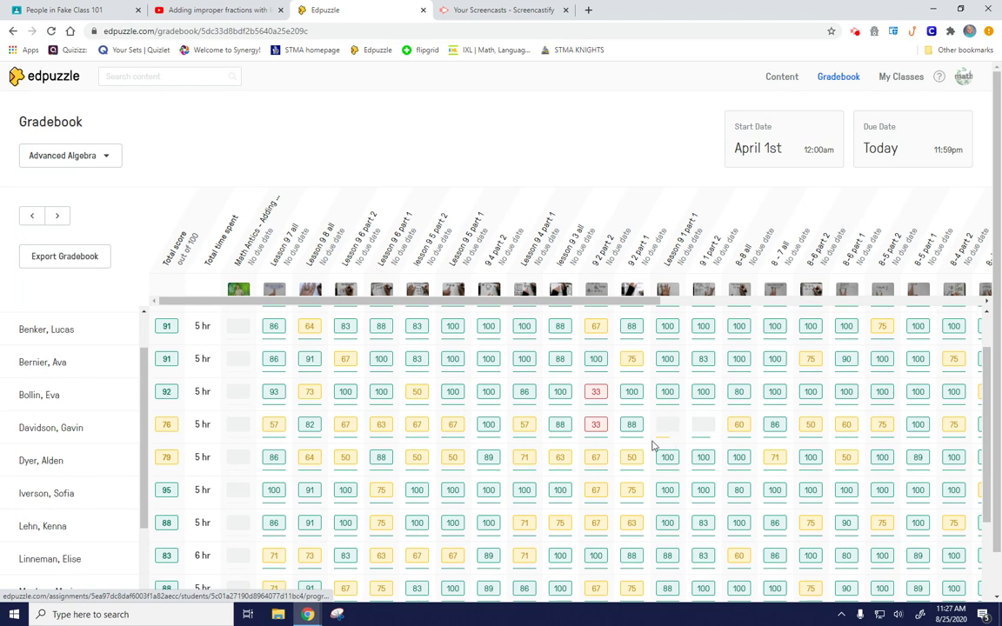
pyautogui.scroll(-3, 670, 444)
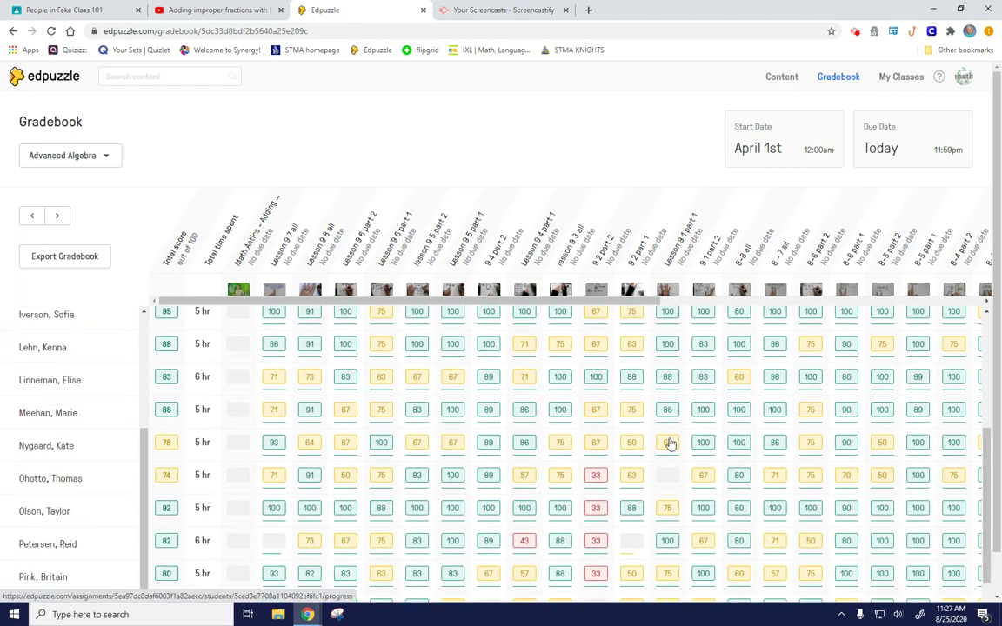
pyautogui.scroll(3, 669, 444)
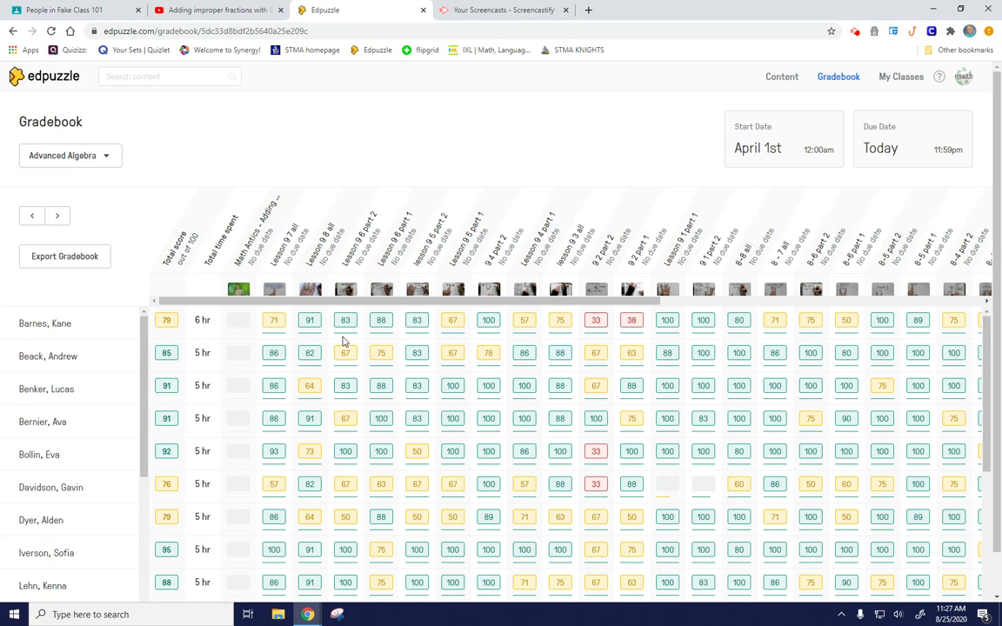
# Open the Lesson 9 7 all assignment from the gradebook and review every student's watch progress, grade and turn-in time.
pyautogui.click(290, 252)
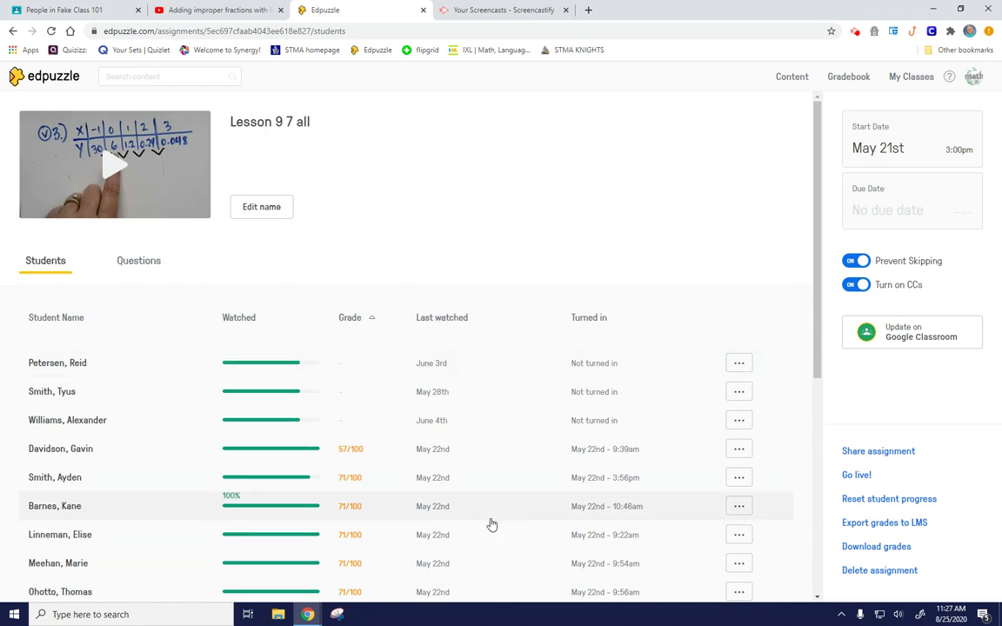
pyautogui.scroll(-3, 492, 525)
pyautogui.scroll(-2, 491, 523)
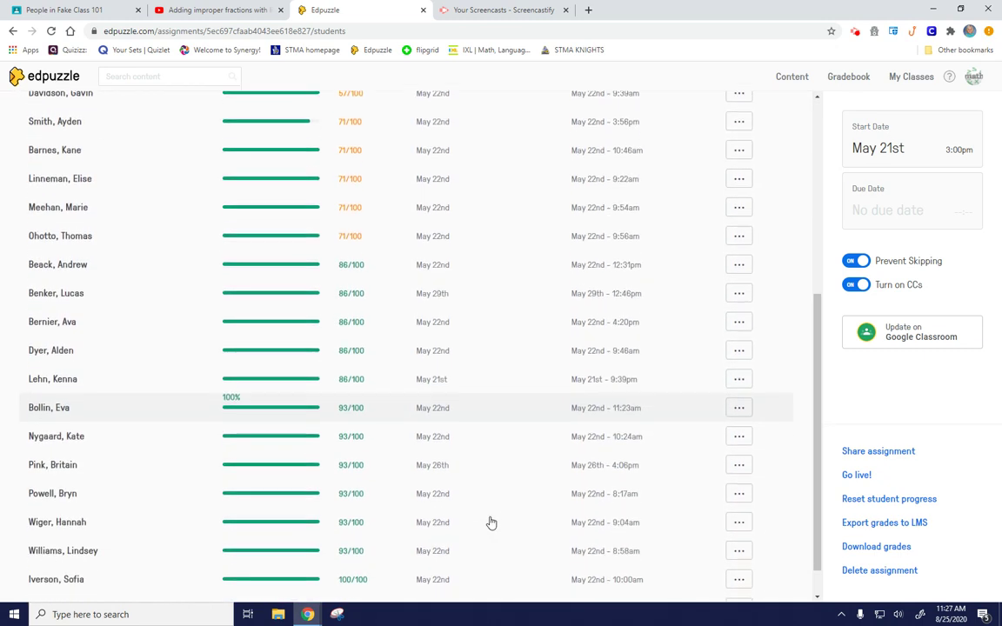
pyautogui.scroll(-1, 492, 522)
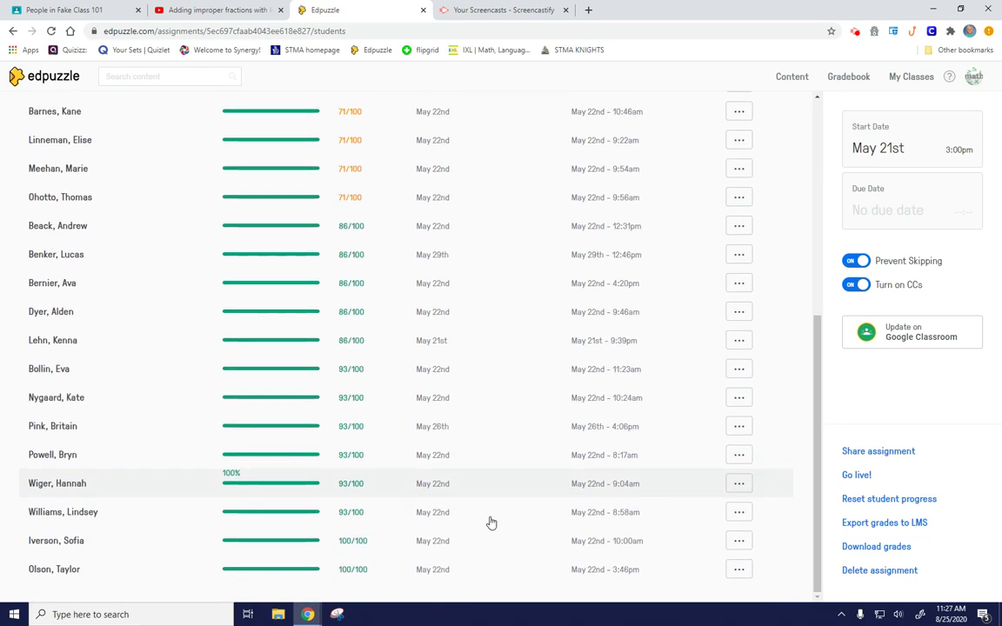
pyautogui.scroll(5, 492, 523)
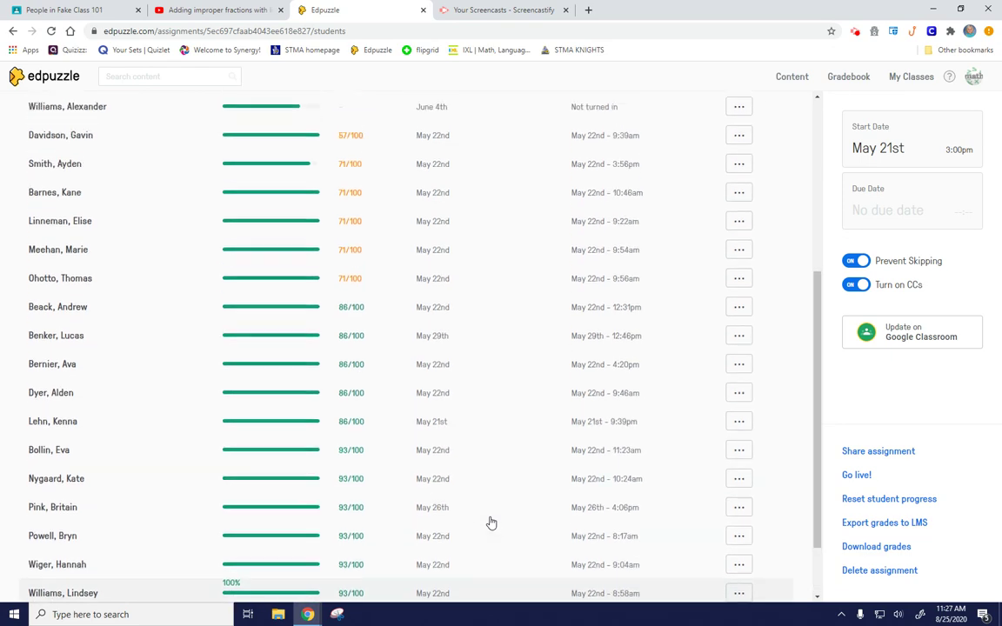
pyautogui.scroll(-3, 491, 523)
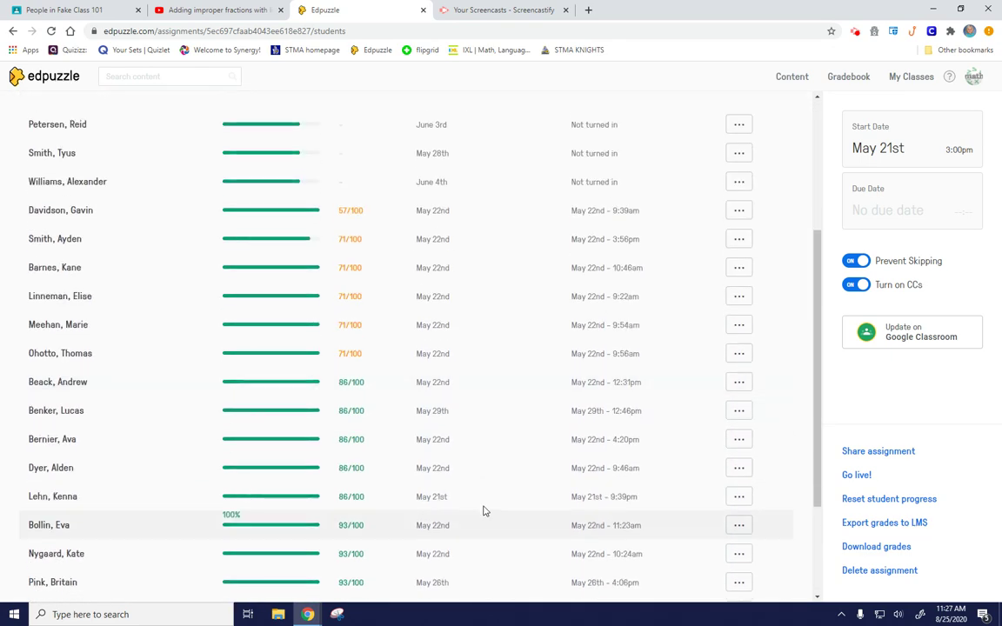
# Open the progress report of the student who turned the lesson in on May 29th and review the answers to each question.
pyautogui.click(283, 410)
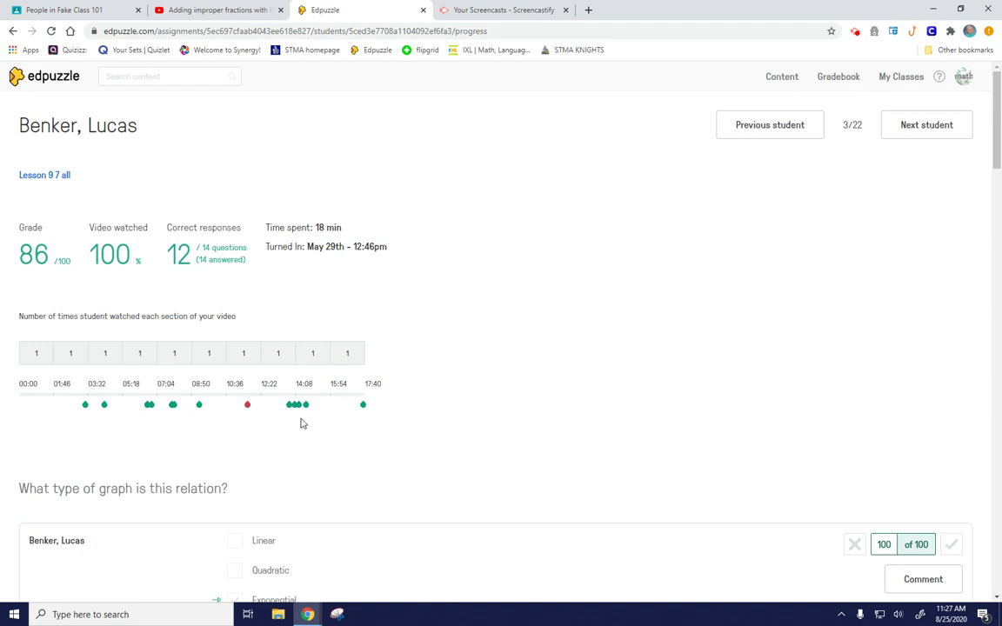
pyautogui.scroll(-3, 360, 467)
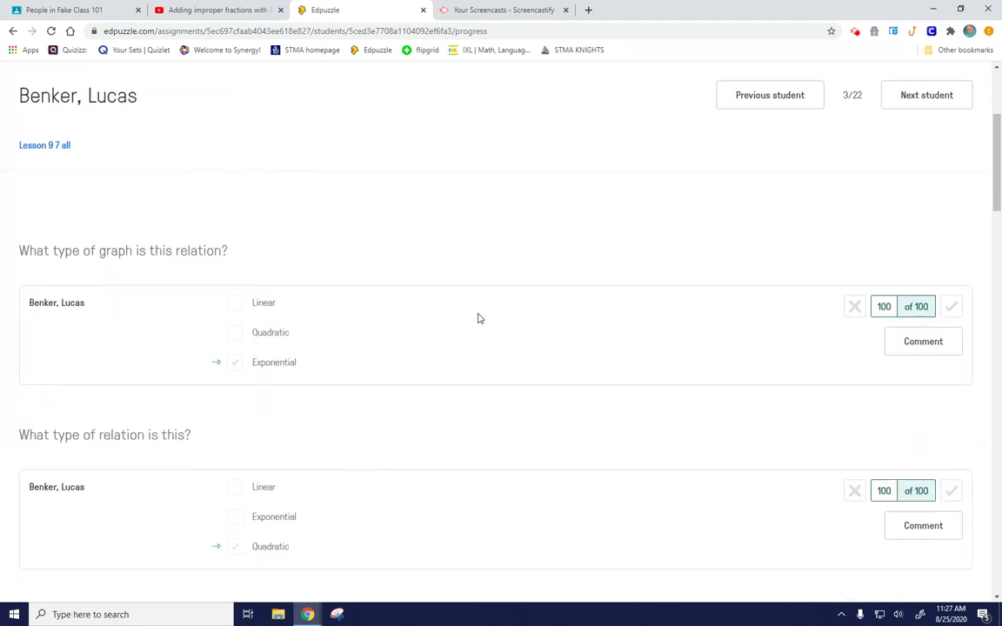
pyautogui.scroll(-5, 486, 512)
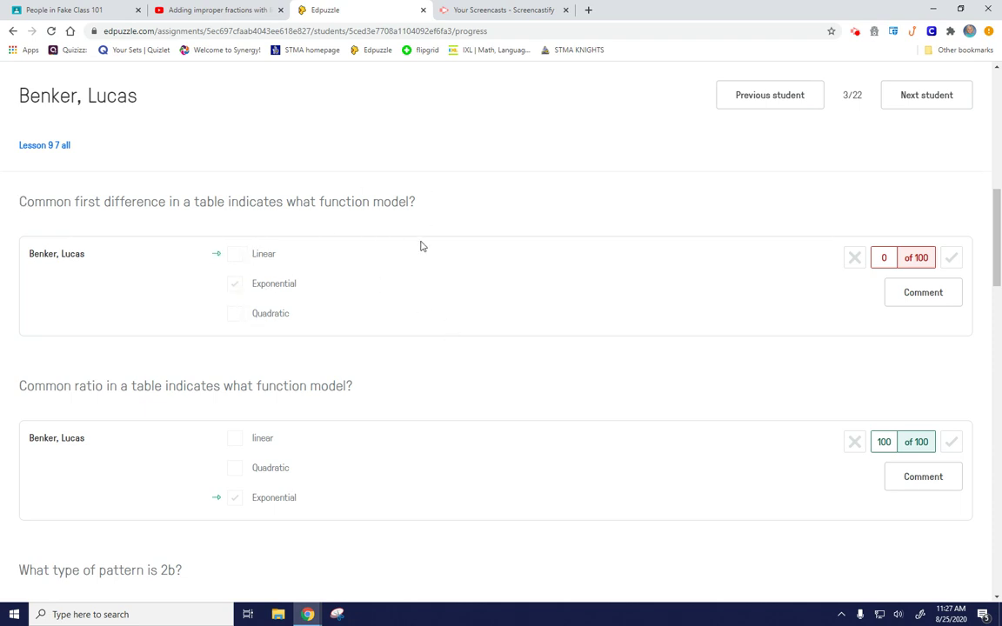
pyautogui.scroll(-12, 439, 317)
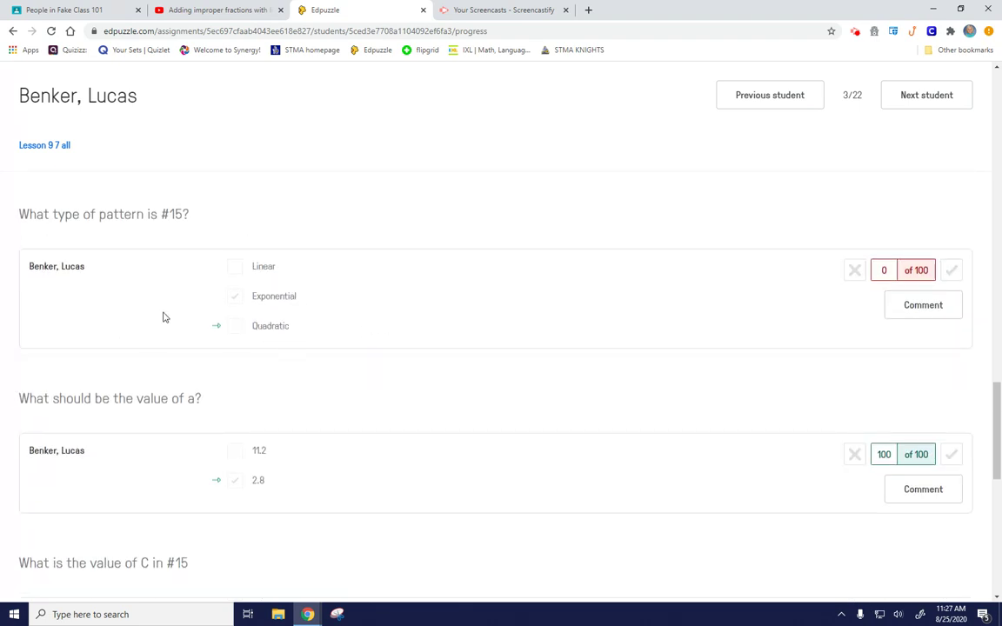
pyautogui.scroll(-7, 482, 292)
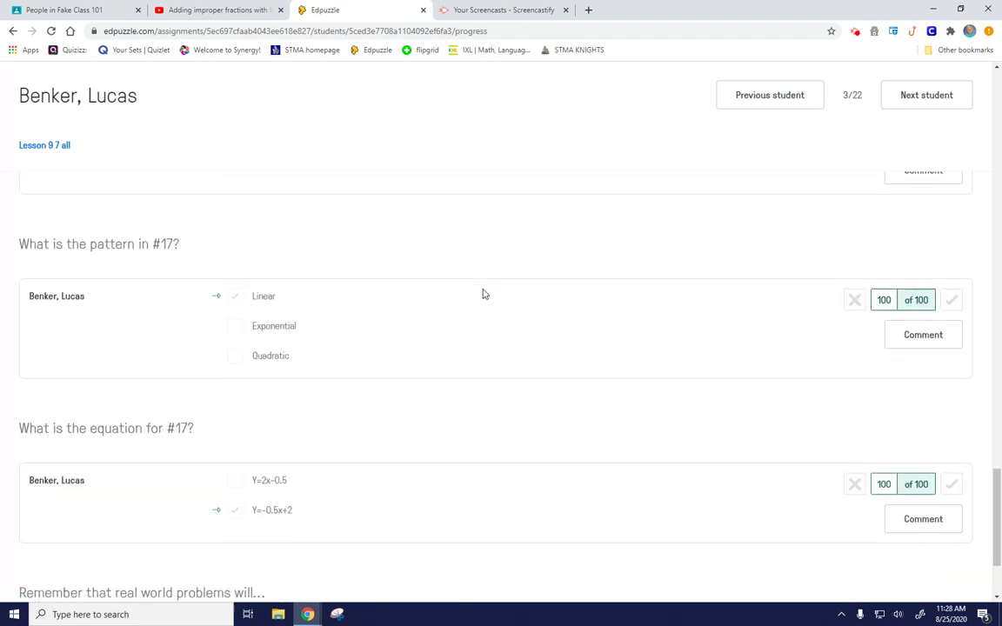
pyautogui.scroll(20, 481, 298)
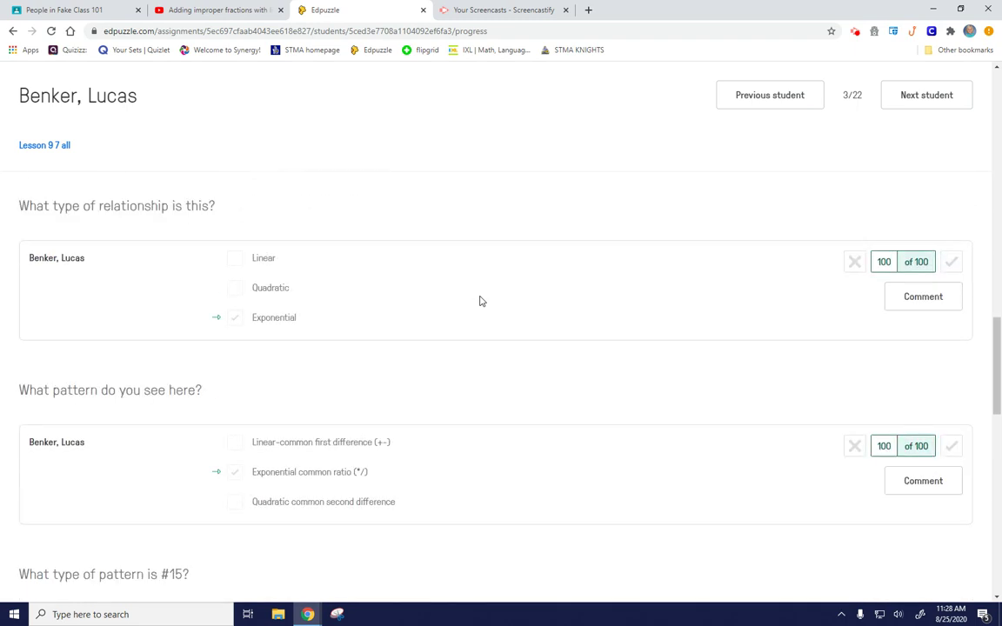
pyautogui.scroll(2, 479, 302)
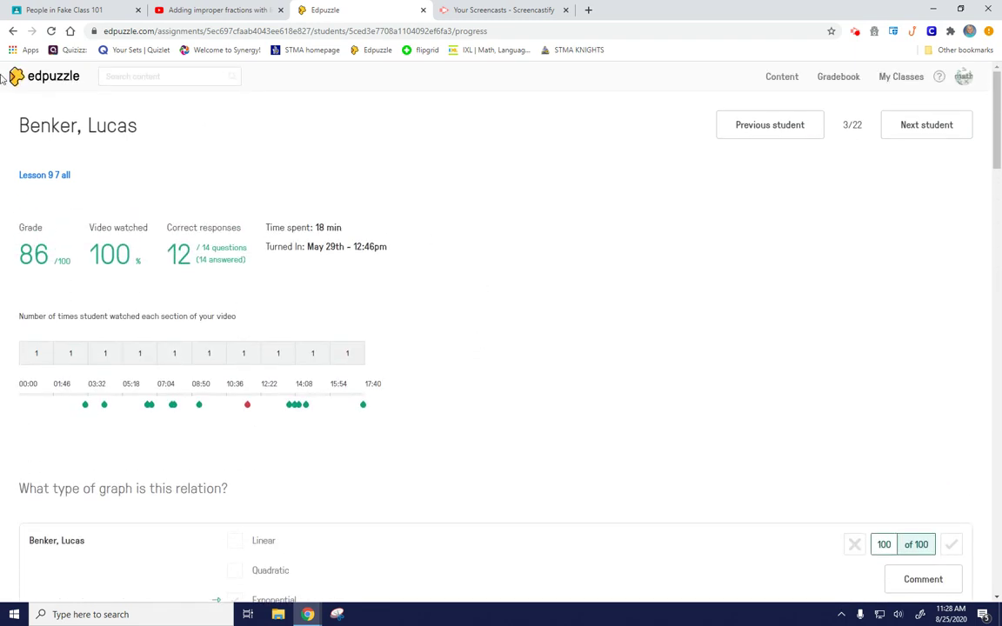
# Go back to the Lesson 9 7 all student list, look it over, and return to the gradebook.
pyautogui.click(12, 31)
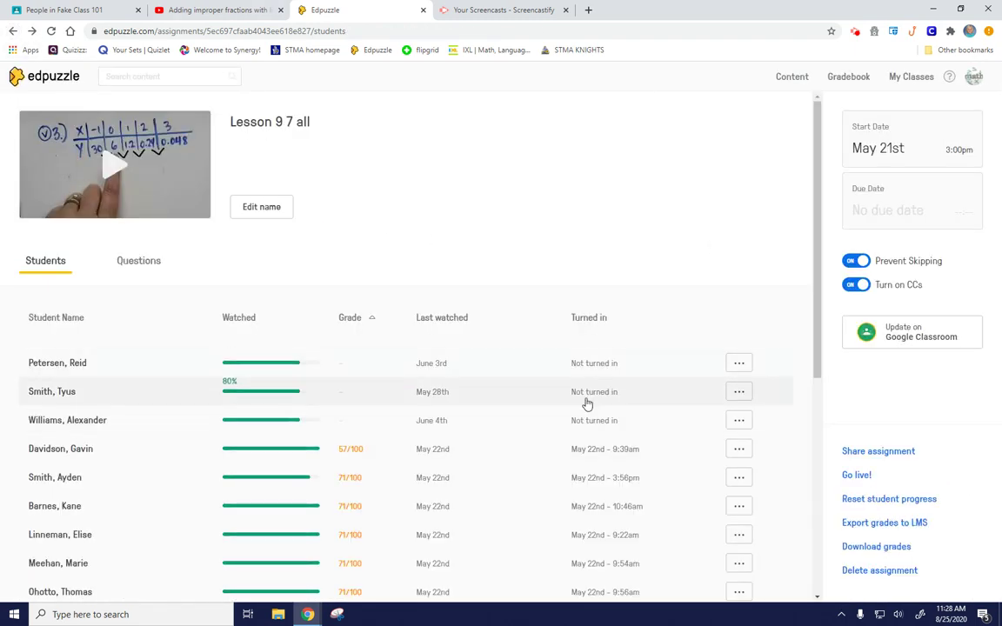
pyautogui.scroll(-5, 587, 404)
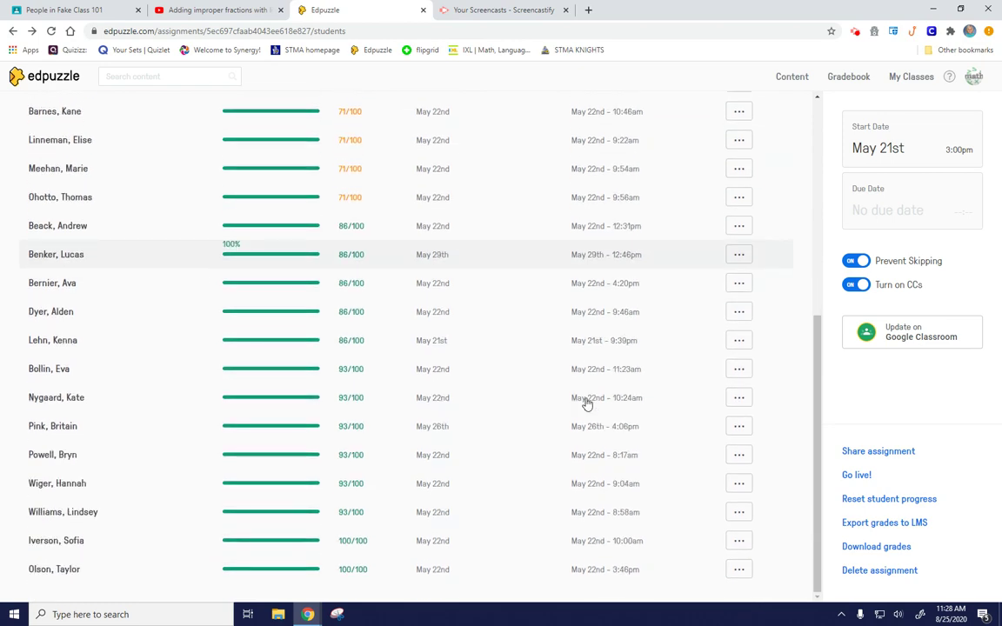
pyautogui.scroll(5, 587, 403)
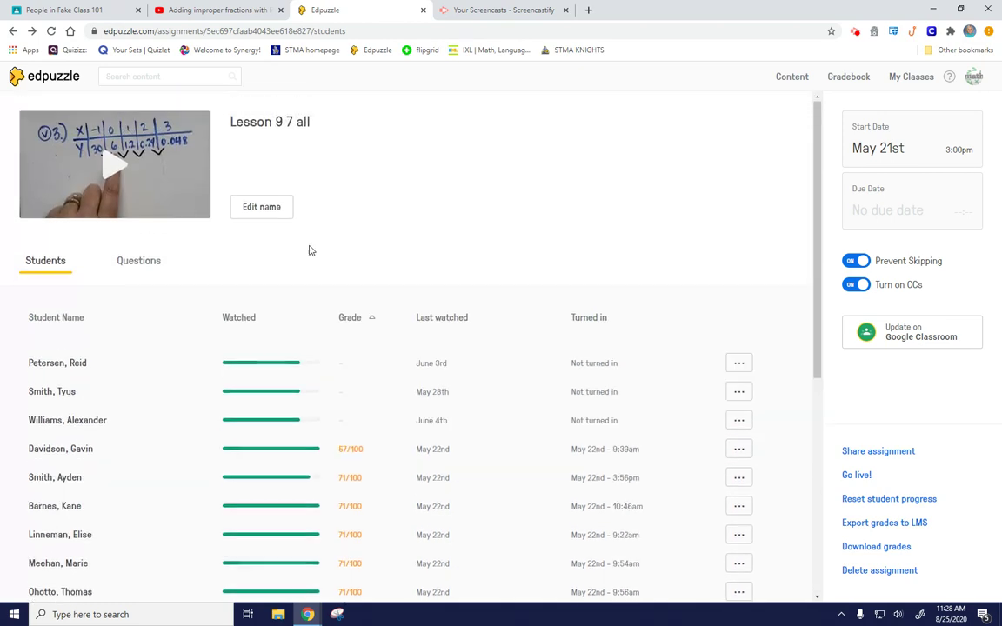
pyautogui.click(13, 31)
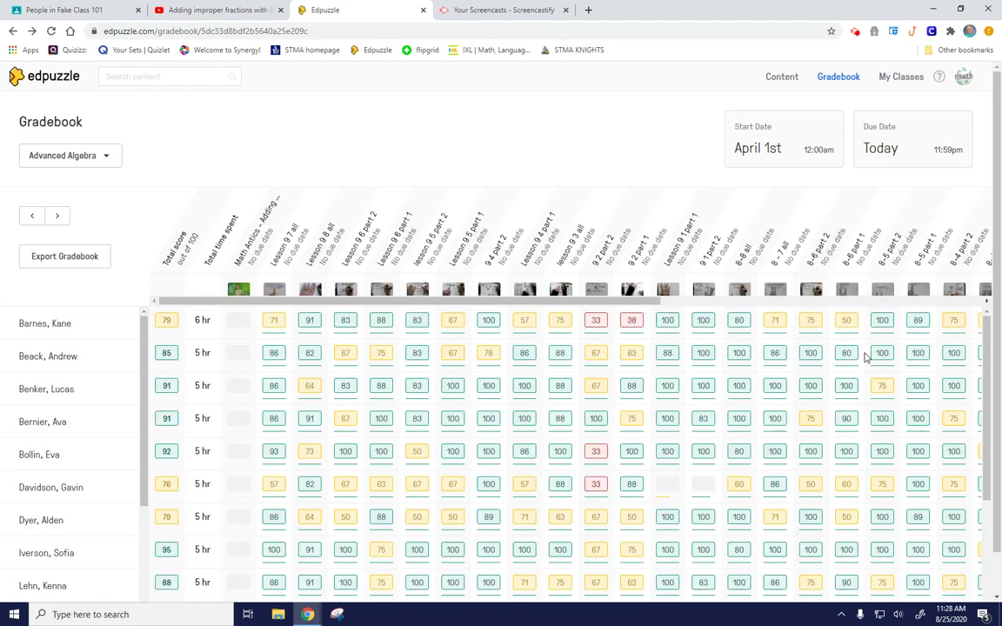
# Set the gradebook's date range to August 10 through August 12 and save it.
pyautogui.click(768, 146)
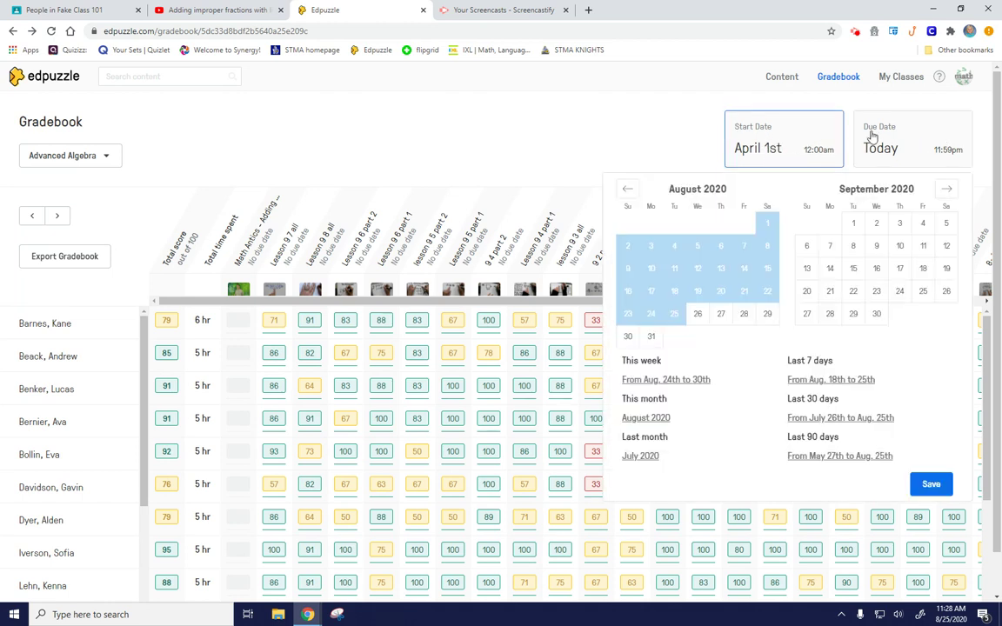
pyautogui.click(650, 267)
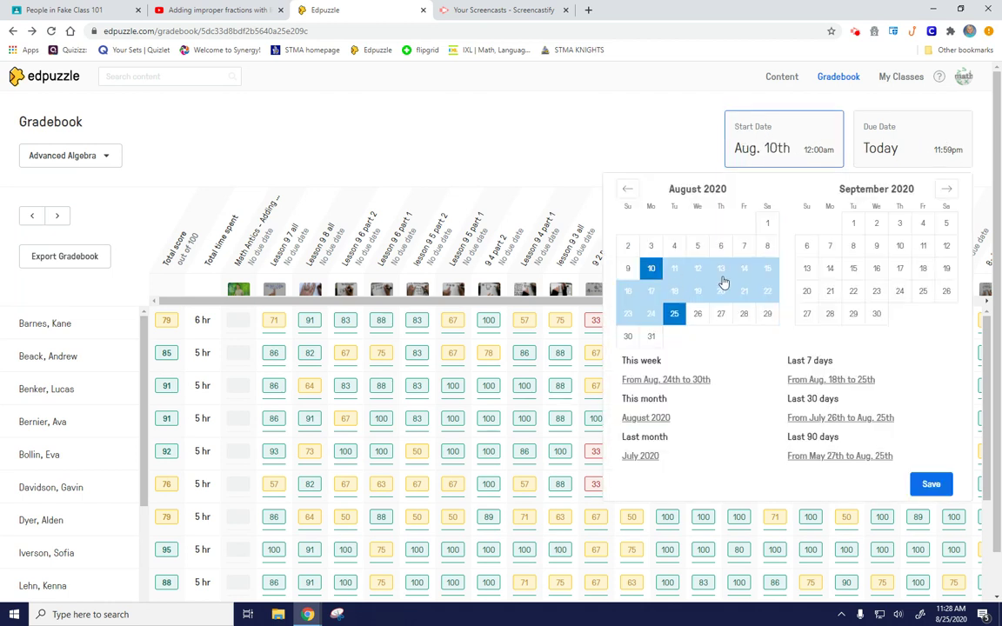
pyautogui.click(894, 153)
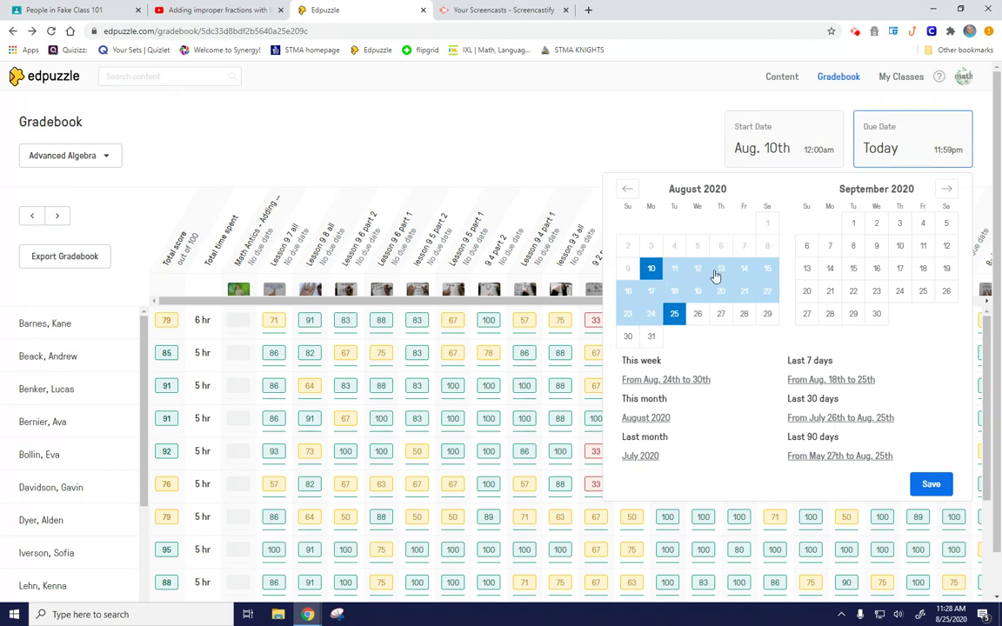
pyautogui.click(697, 268)
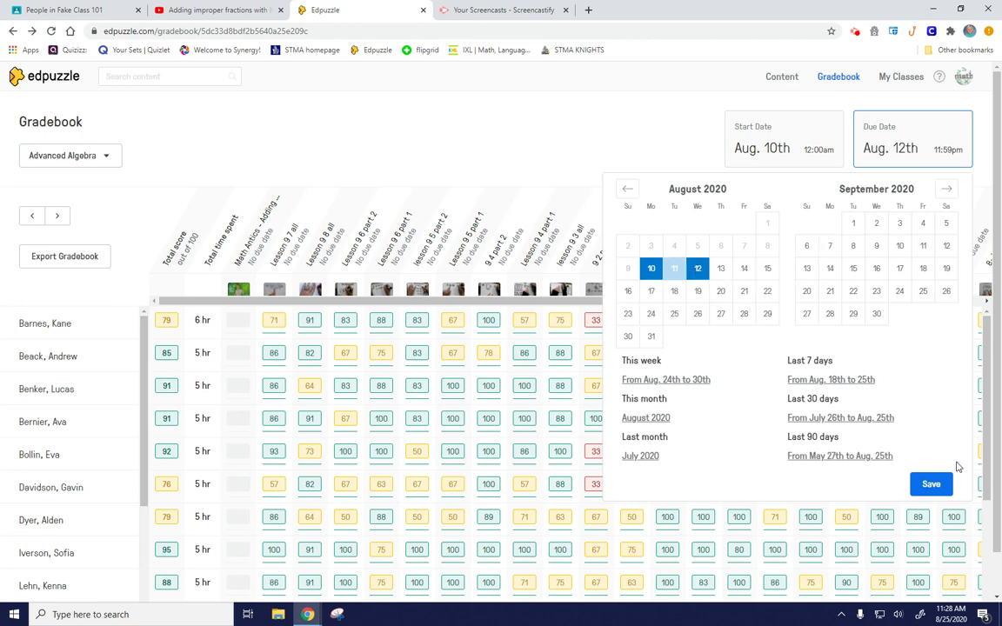
pyautogui.click(929, 483)
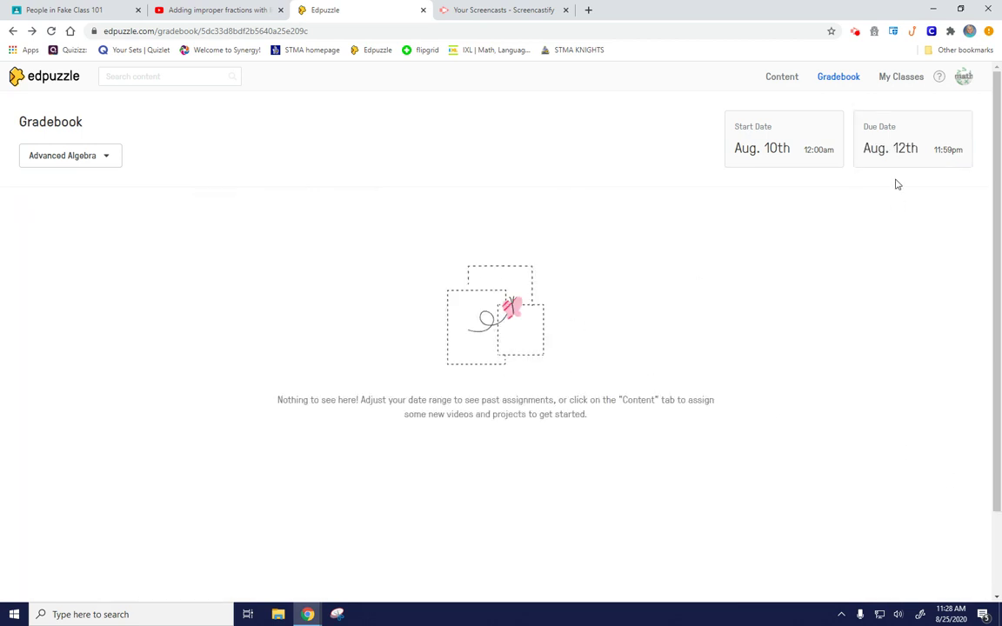
pyautogui.click(807, 149)
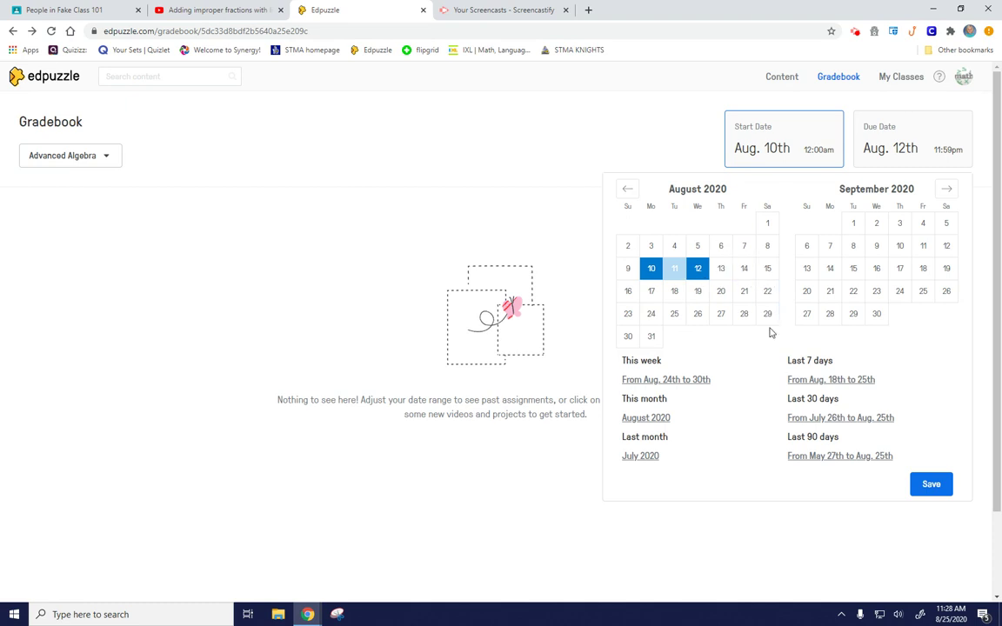
pyautogui.click(651, 336)
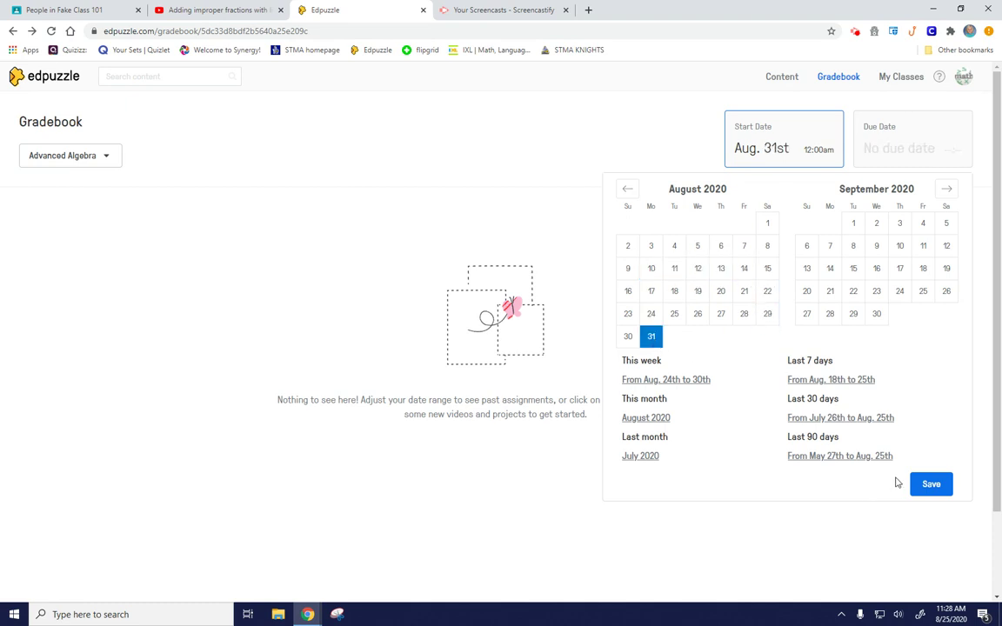
pyautogui.click(655, 275)
pyautogui.click(650, 335)
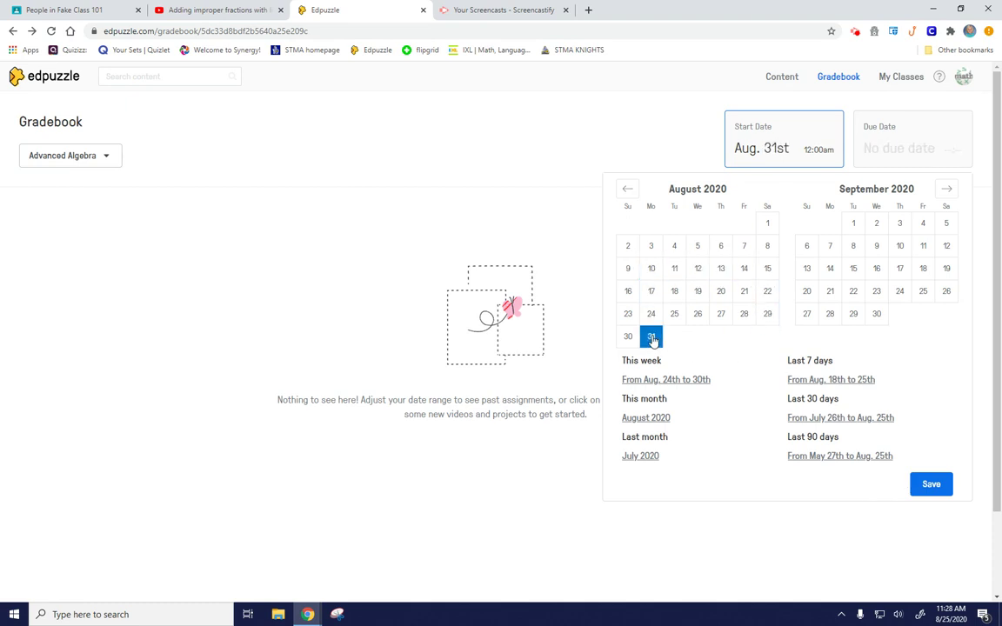
pyautogui.click(800, 149)
# Change the end of the gradebook's date range to August 31 and save it.
pyautogui.click(756, 123)
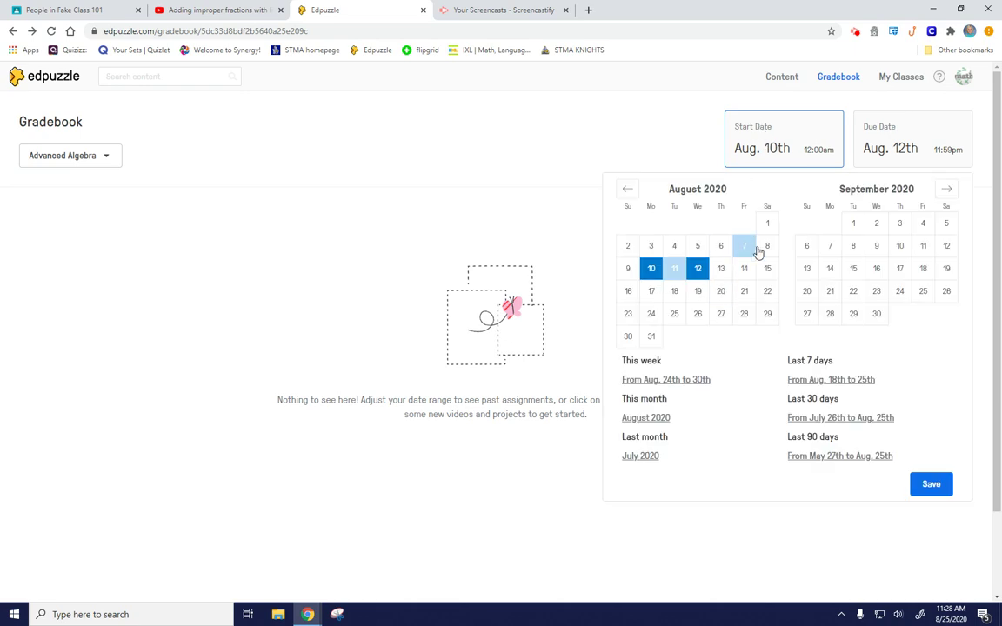
pyautogui.click(882, 145)
pyautogui.click(651, 335)
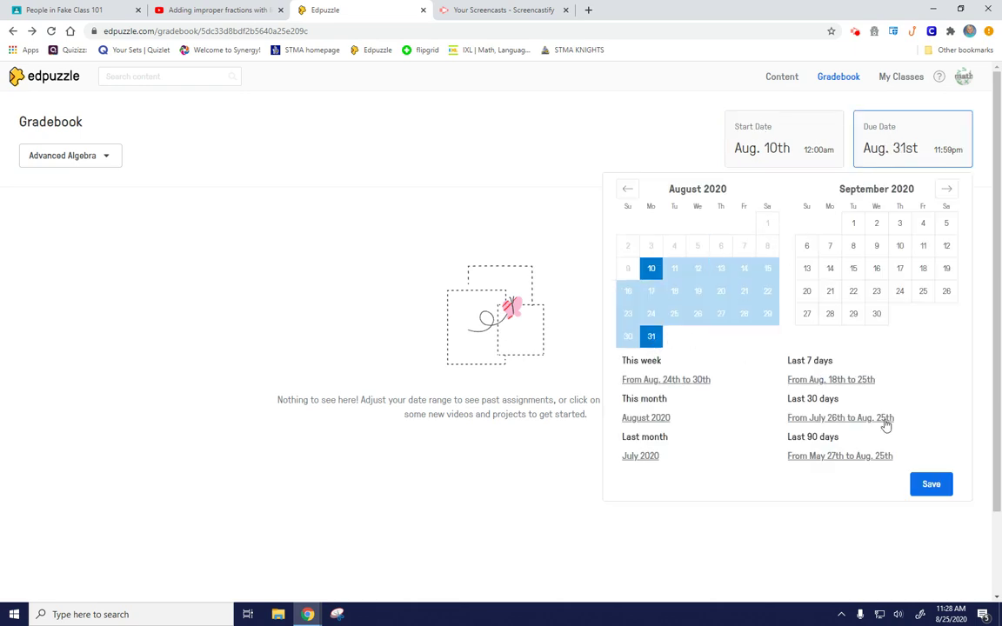
pyautogui.click(930, 486)
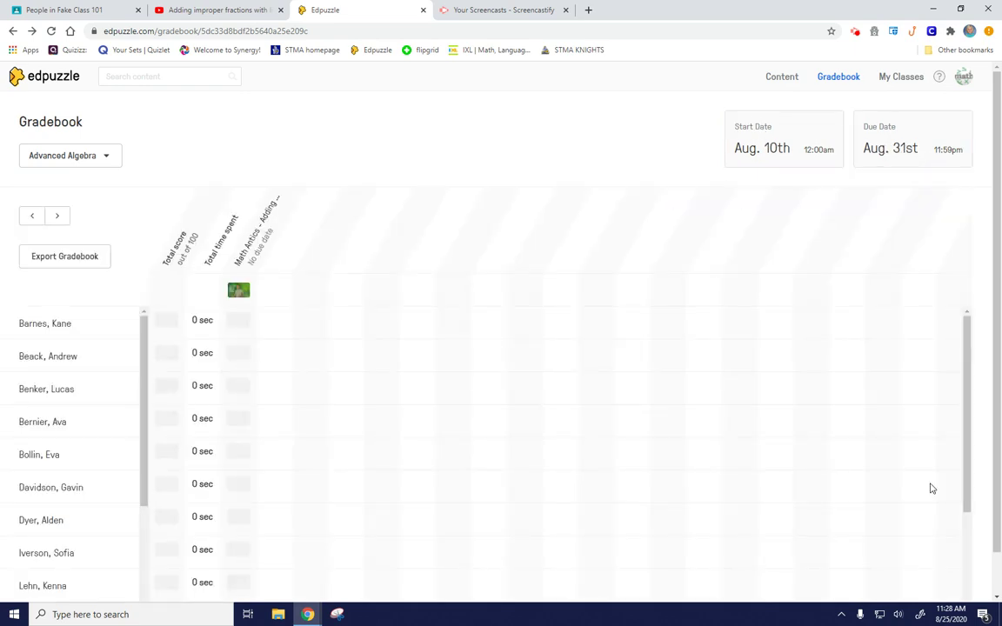
# Set the gradebook's date range to April 1 through April 30, 2020 and save it.
pyautogui.click(800, 150)
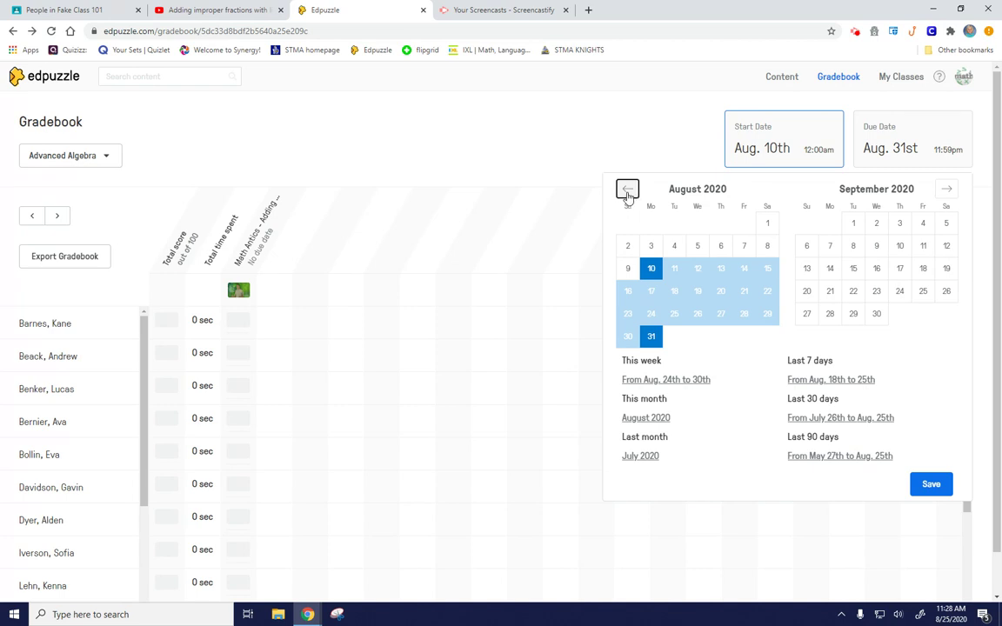
pyautogui.click(627, 191)
pyautogui.click(627, 191)
pyautogui.click(627, 190)
pyautogui.click(627, 190)
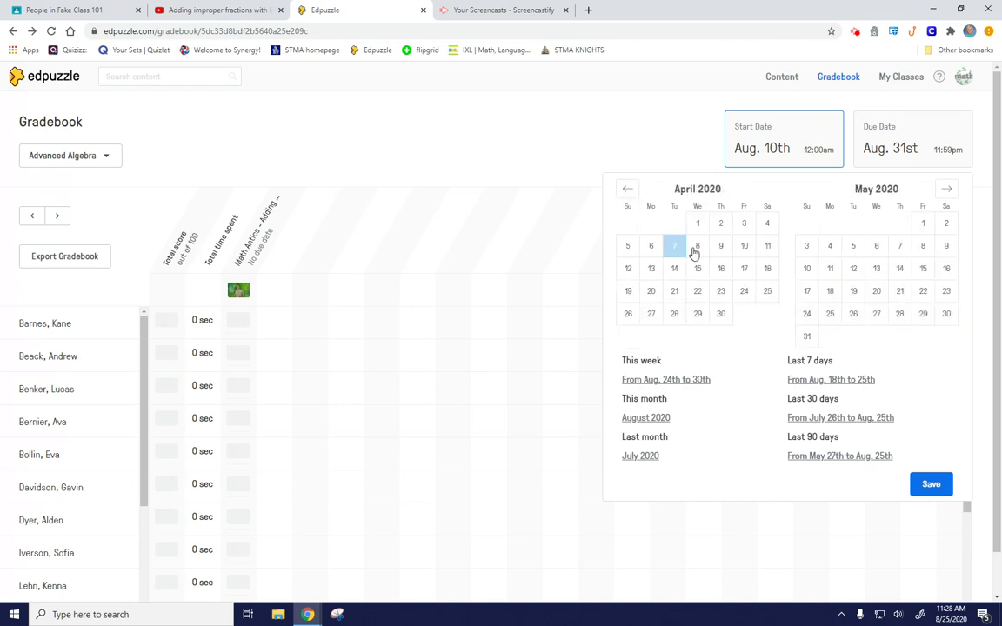
pyautogui.click(697, 224)
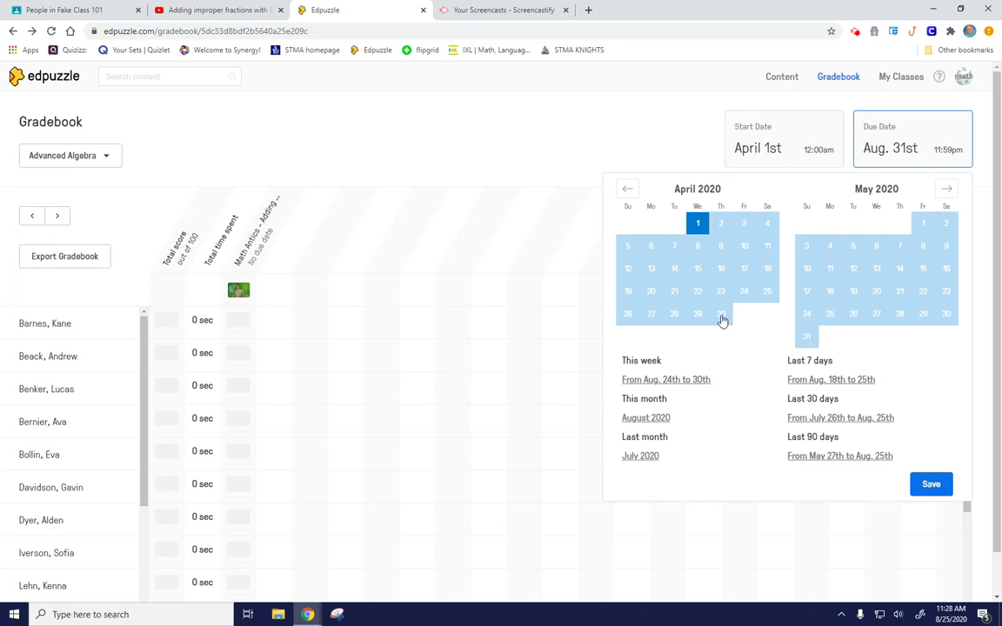
pyautogui.click(721, 315)
pyautogui.click(931, 485)
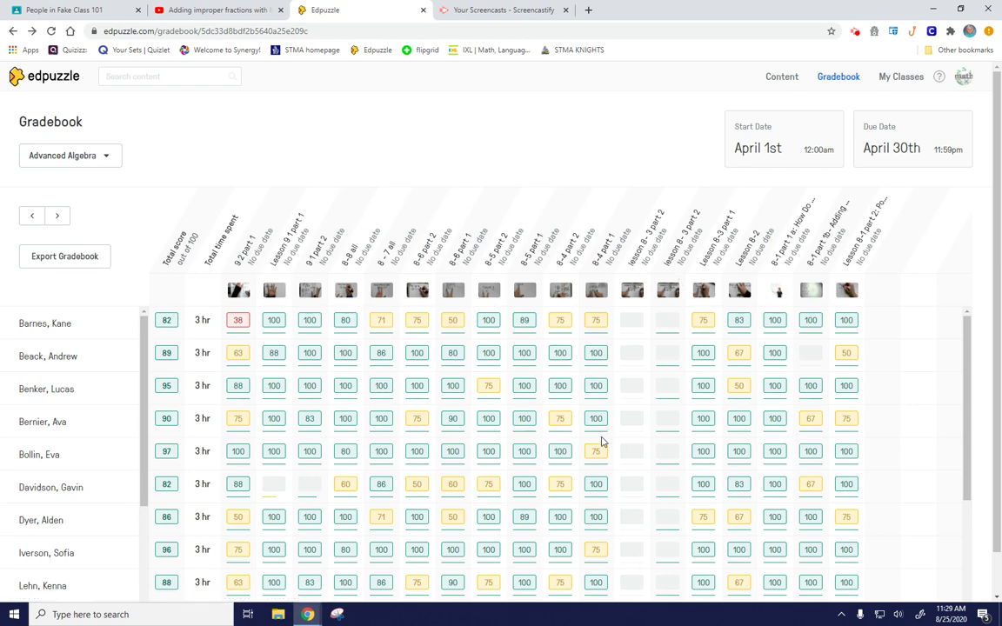
# Look through all Advanced Algebra students' total scores and per-lesson scores in the April gradebook.
pyautogui.scroll(-3, 600, 441)
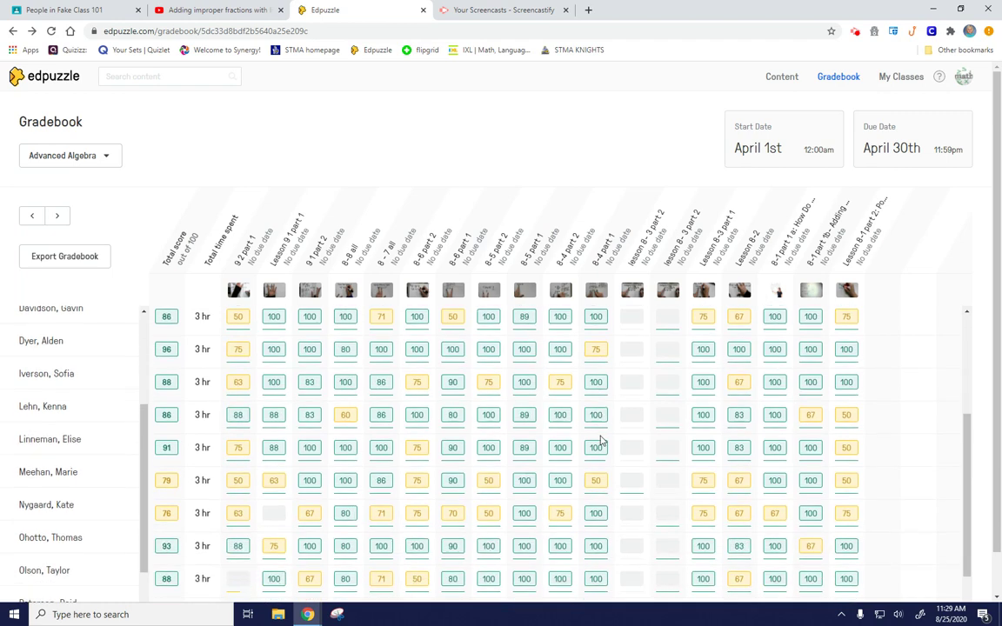
pyautogui.scroll(-1, 600, 441)
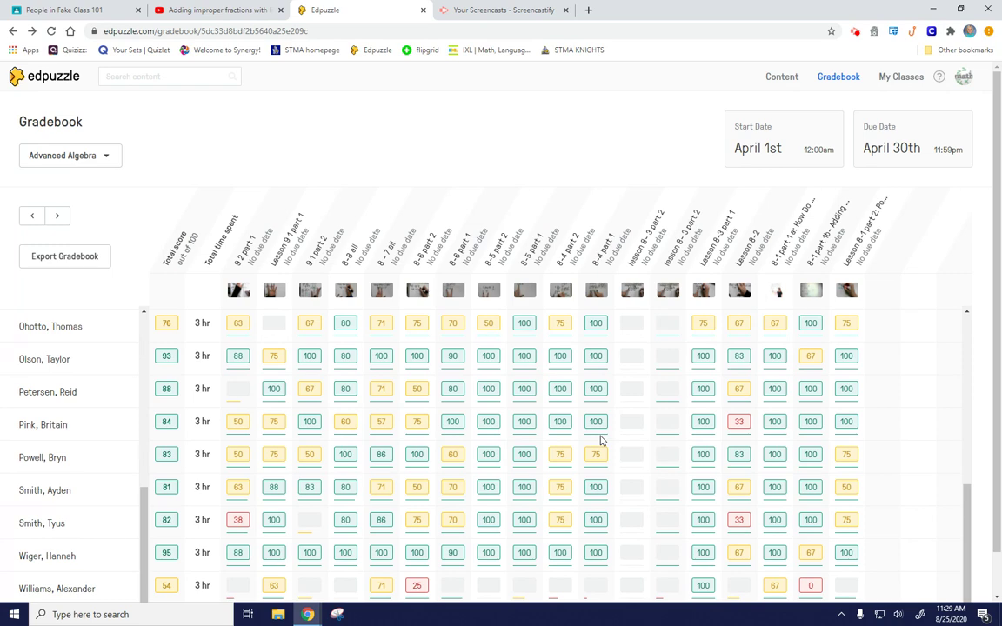
pyautogui.scroll(5, 600, 441)
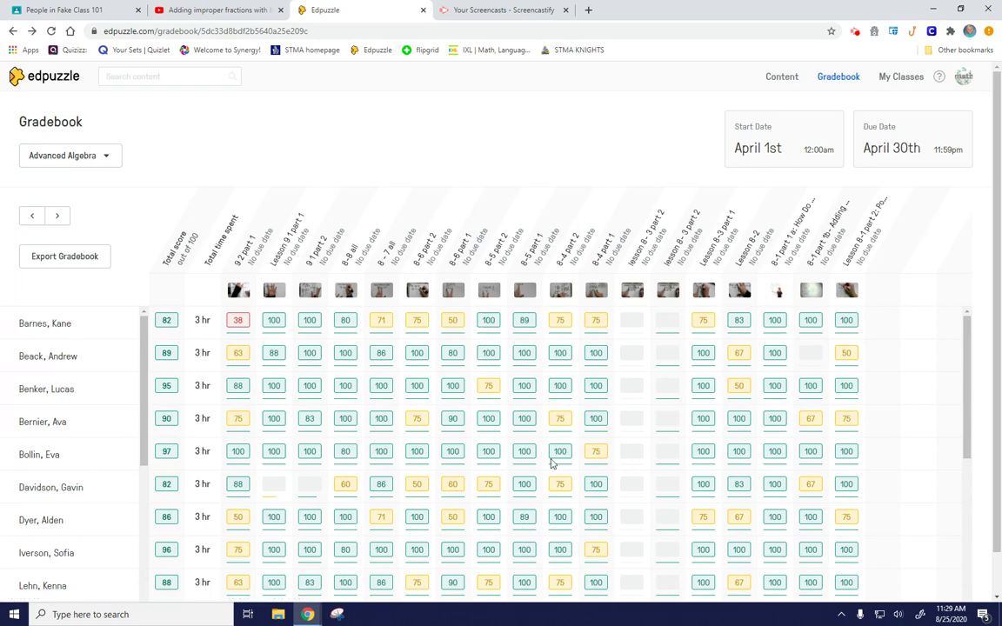
pyautogui.scroll(-5, 783, 461)
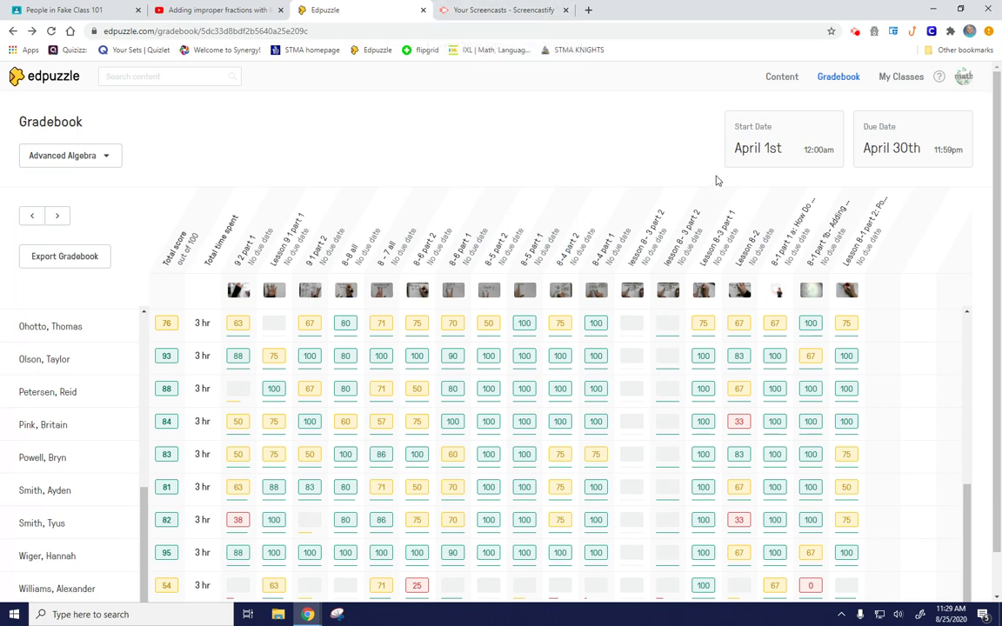
pyautogui.click(474, 13)
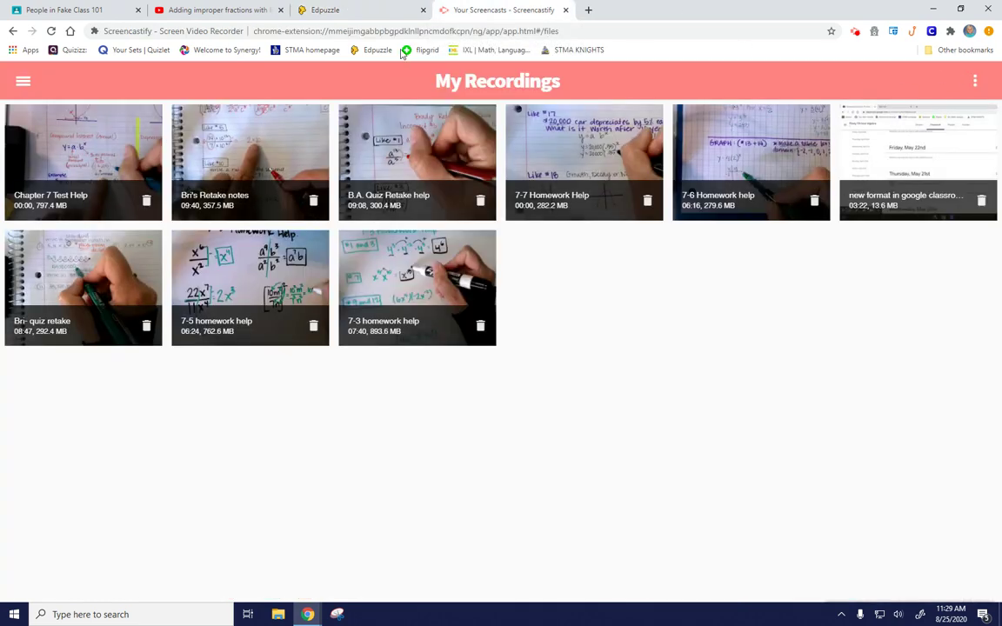
pyautogui.click(366, 11)
pyautogui.click(857, 33)
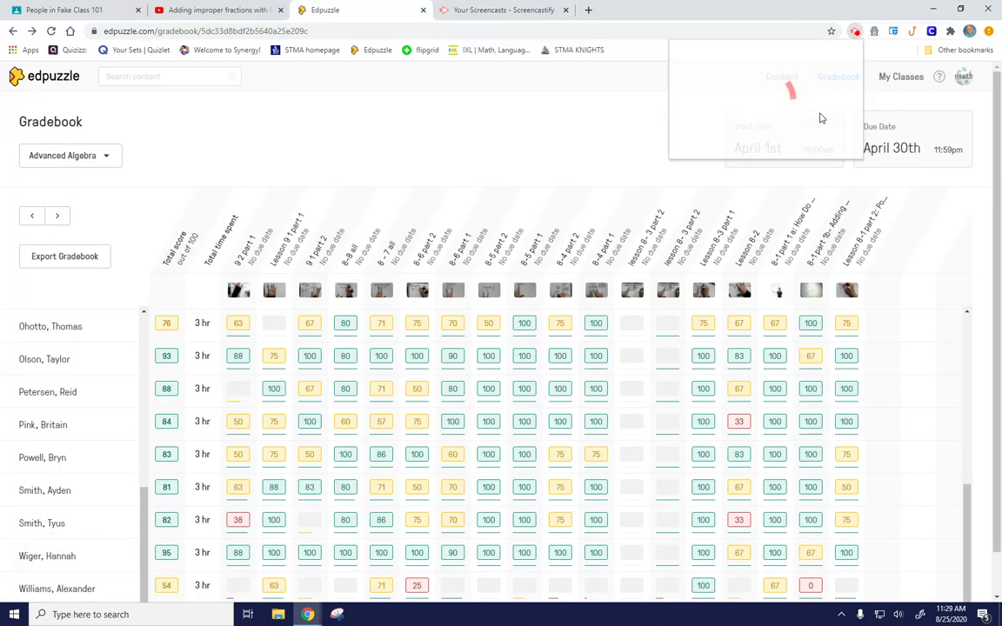